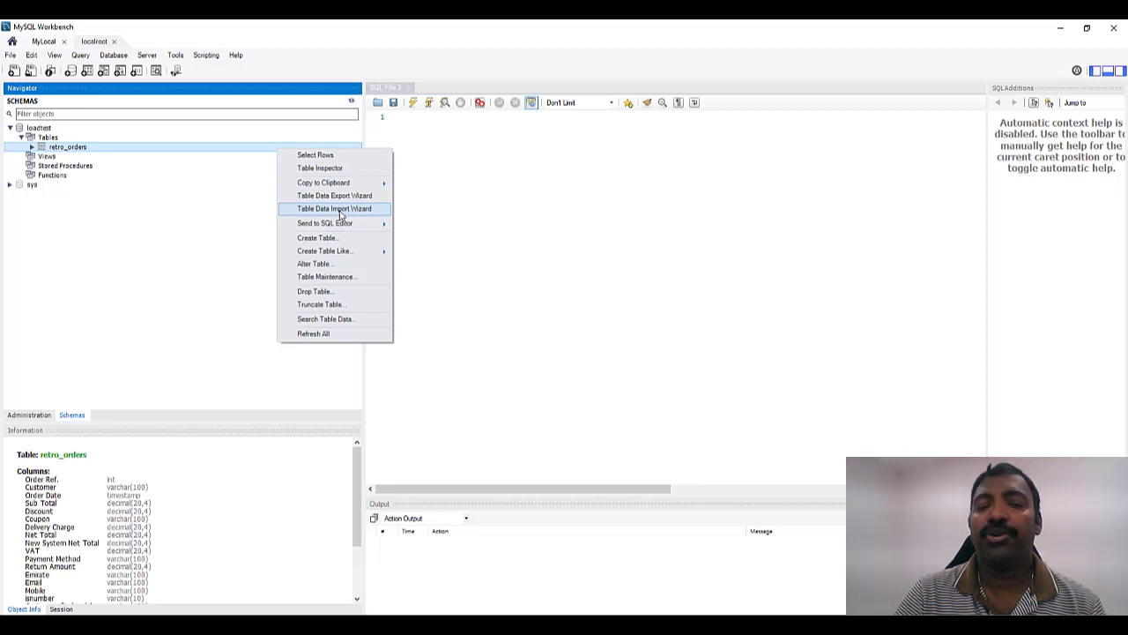
# - Run Select Rows on retro_orders in MySQL Workbench to list all 82063 rows
pyautogui.click(348, 158)
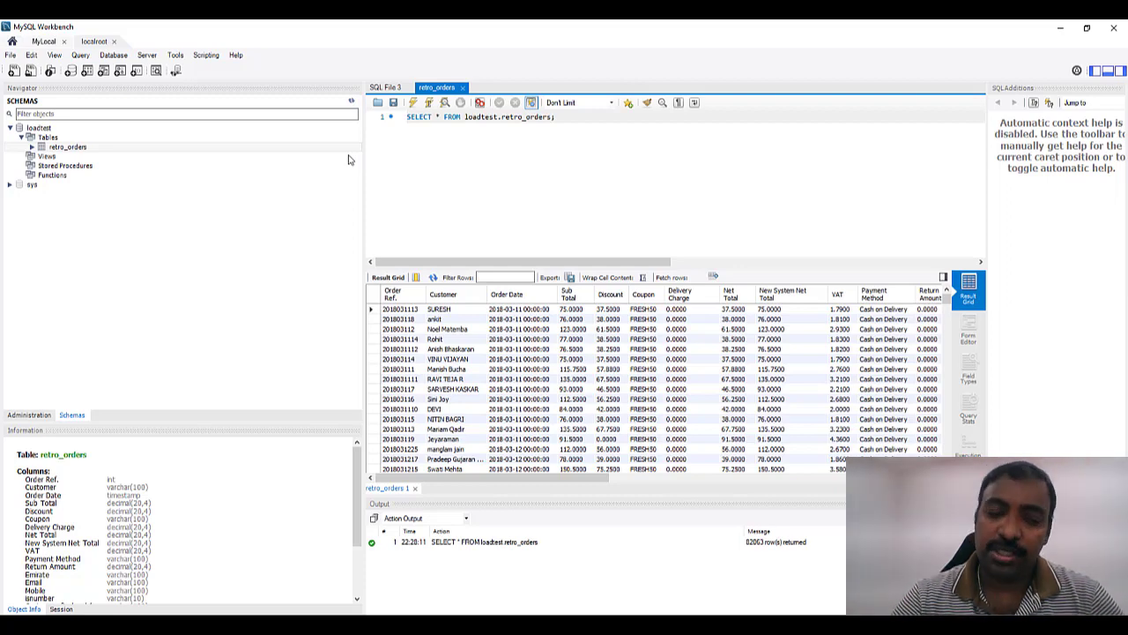
pyautogui.press('super')
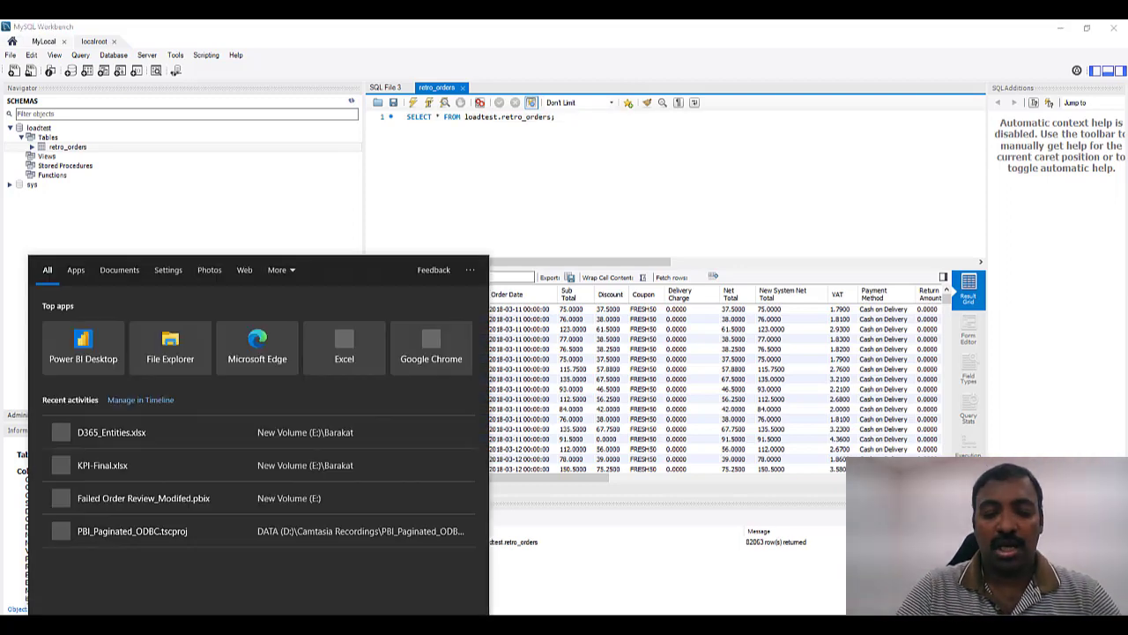
# - Launch Power BI Report Builder from the Start menu search
pyautogui.write('poer')
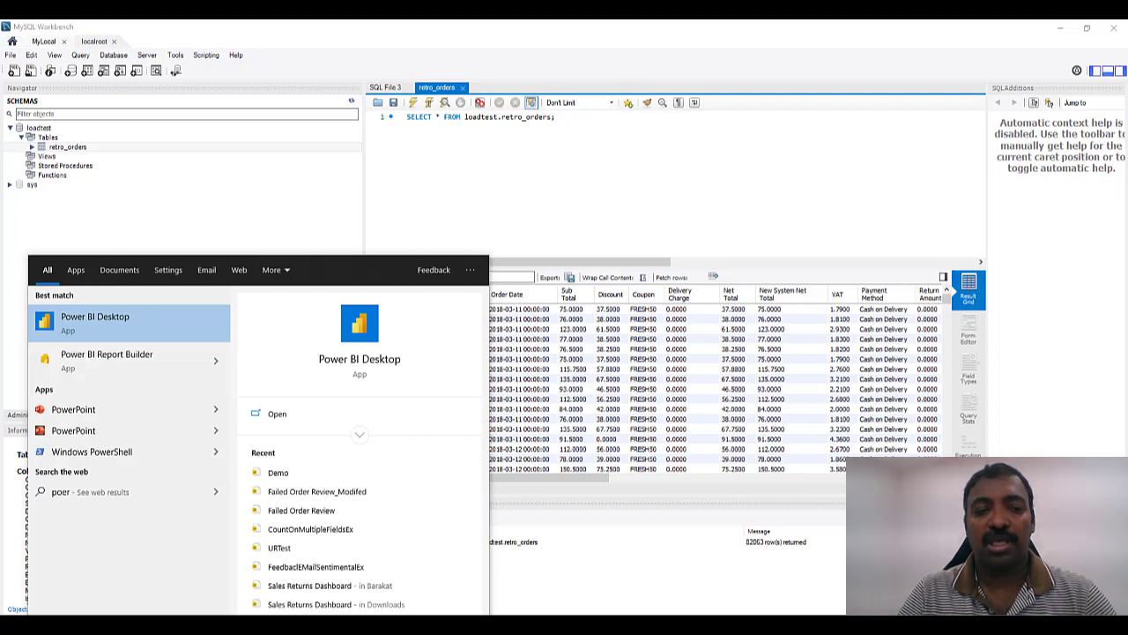
pyautogui.click(103, 355)
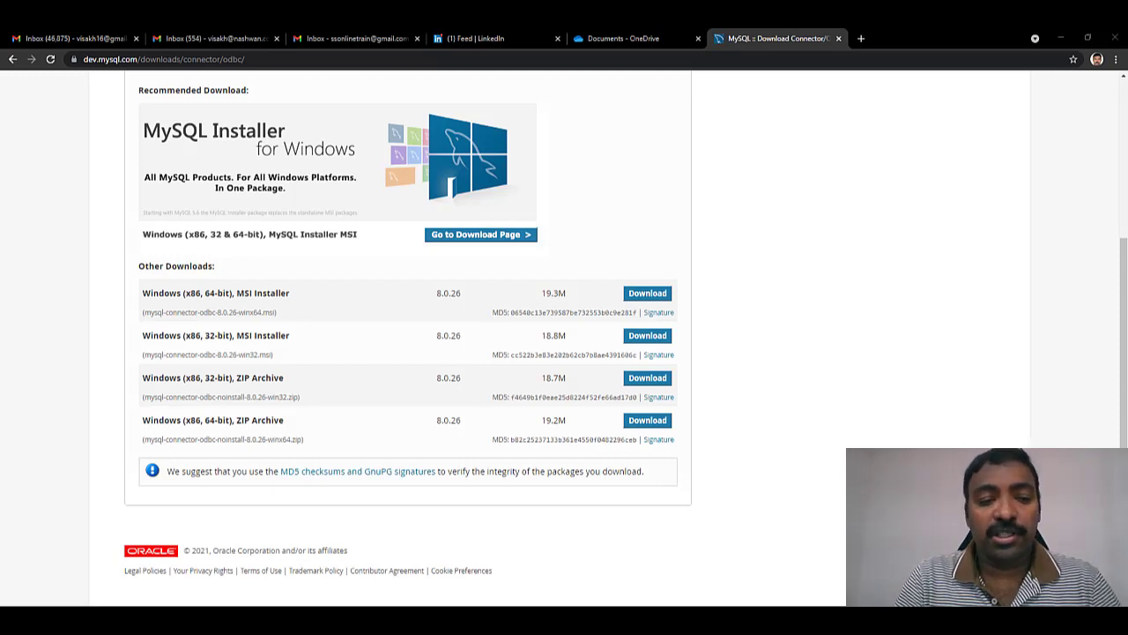
# - Add a 64-bit System DSN that uses the MySQL ODBC 8.0 ANSI Driver
pyautogui.press('super')
pyautogui.write('od')
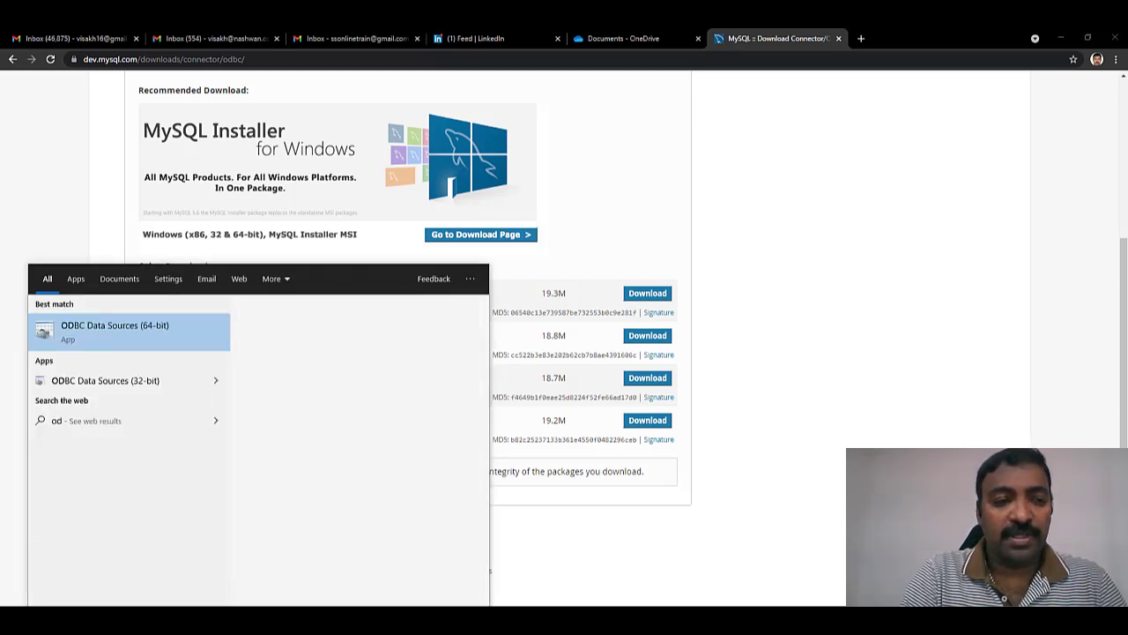
pyautogui.write('bc')
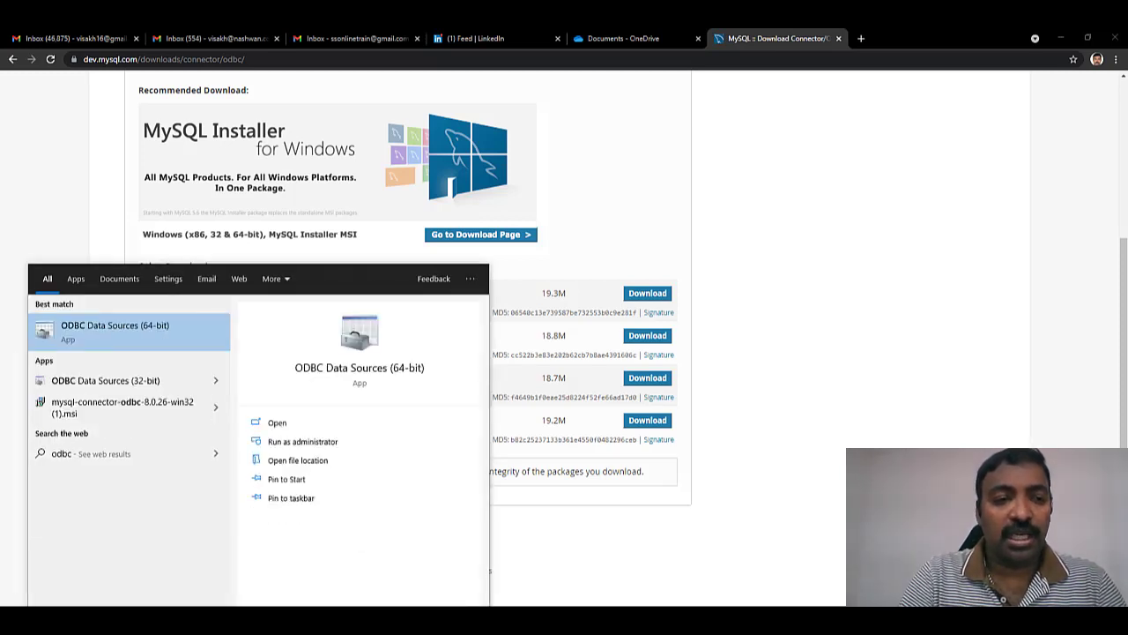
pyautogui.click(111, 345)
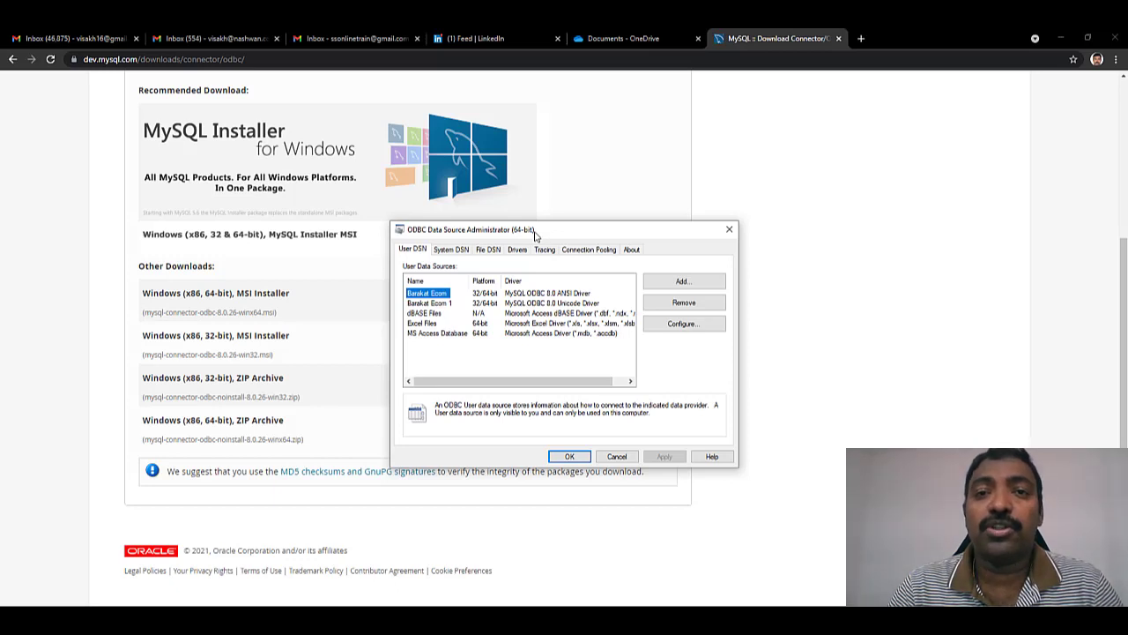
pyautogui.click(452, 251)
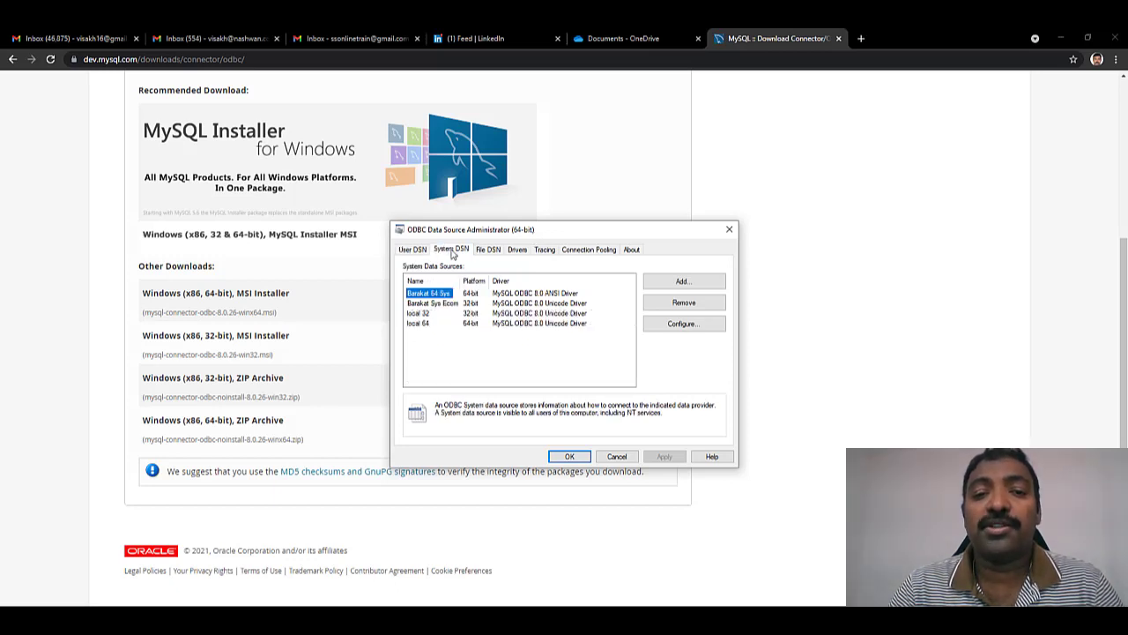
pyautogui.click(684, 288)
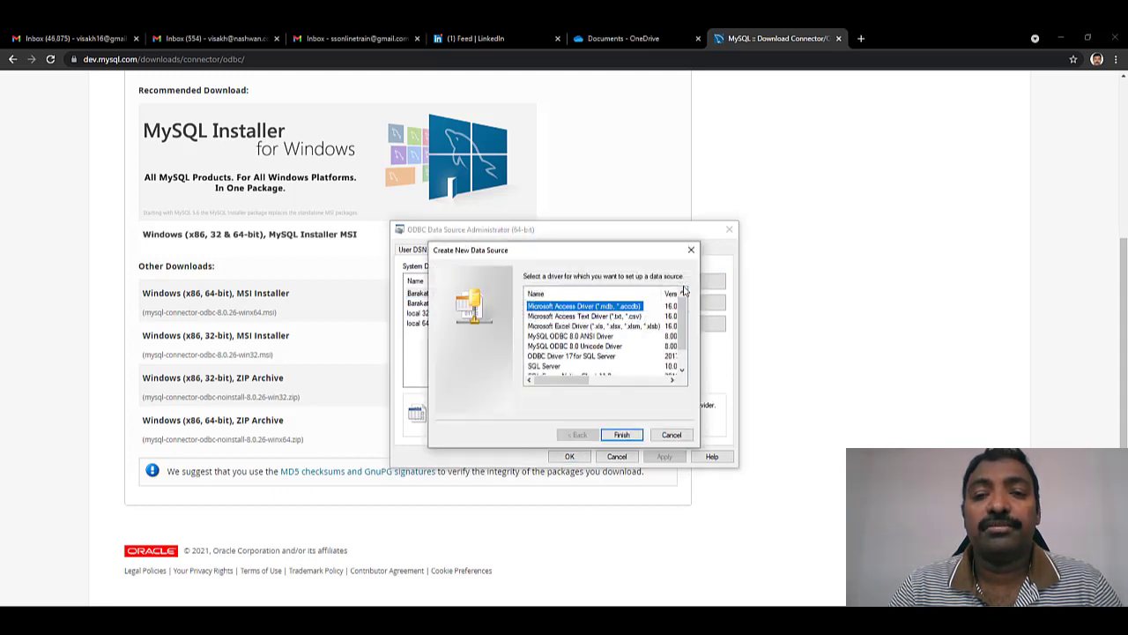
pyautogui.click(582, 337)
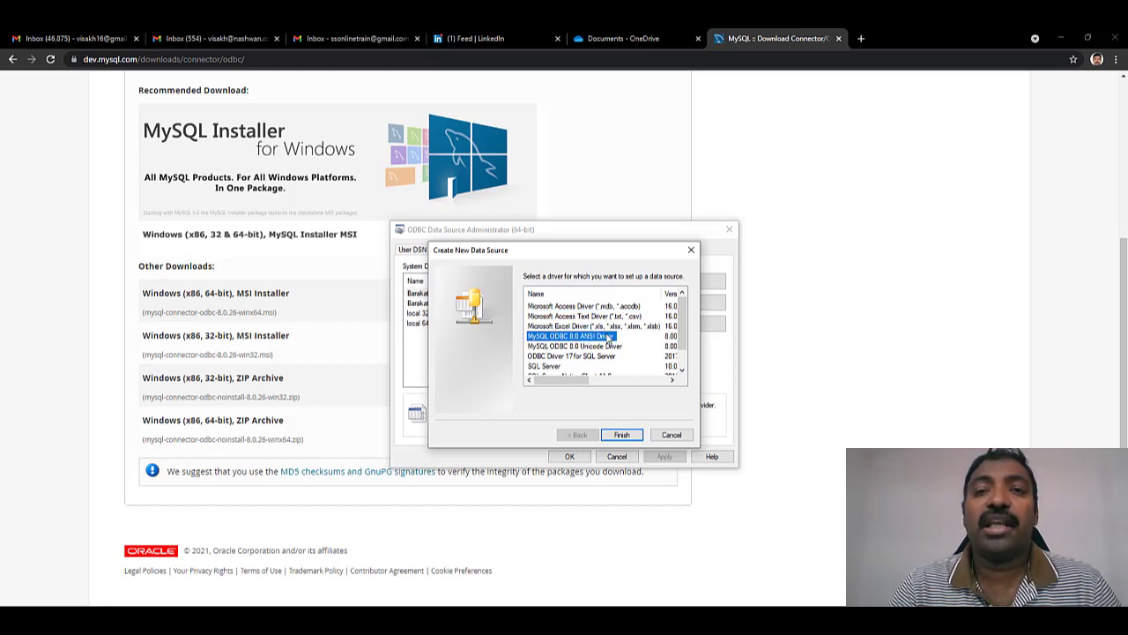
pyautogui.click(623, 434)
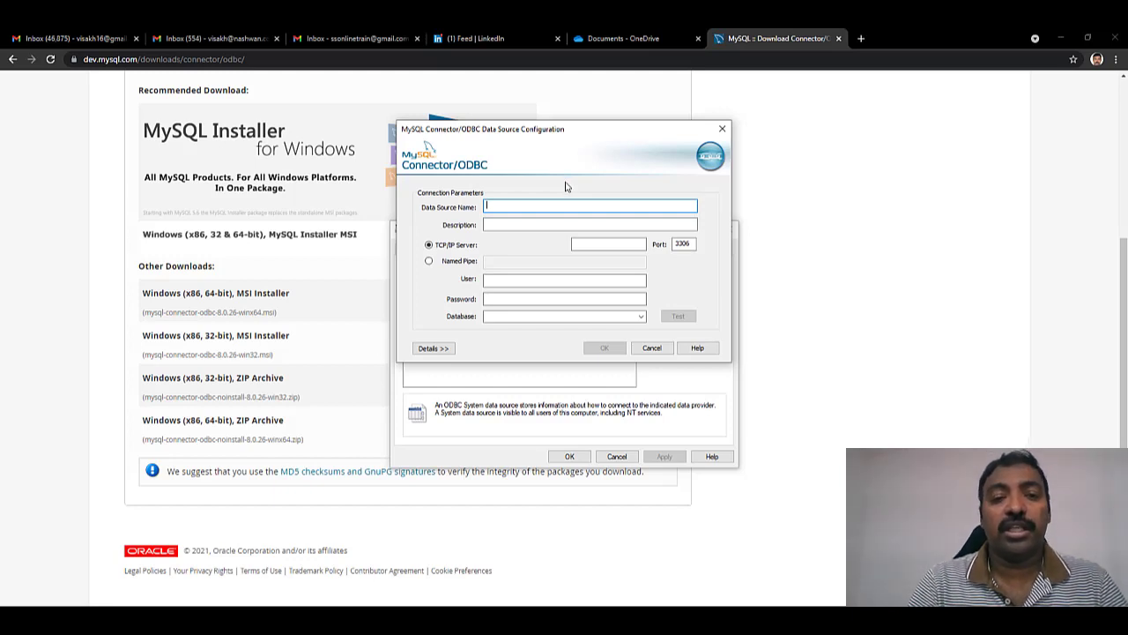
# - Name the DSN 'localmysqlinstance 64 bit' and enter the local server, root user and password
pyautogui.write('localmy')
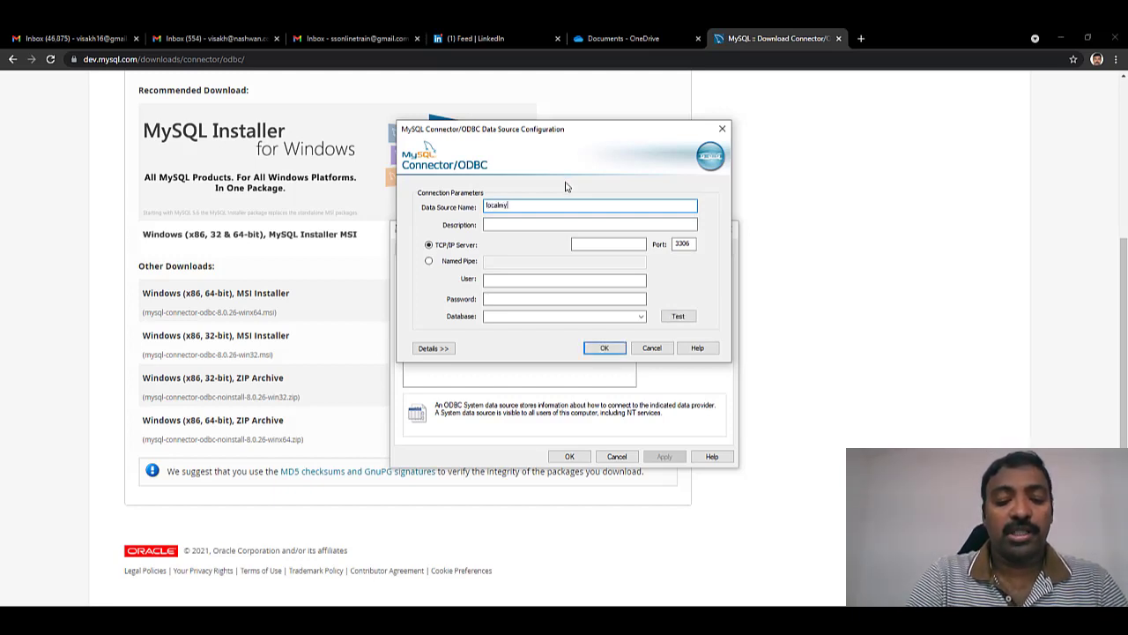
pyautogui.write('sqlinstance')
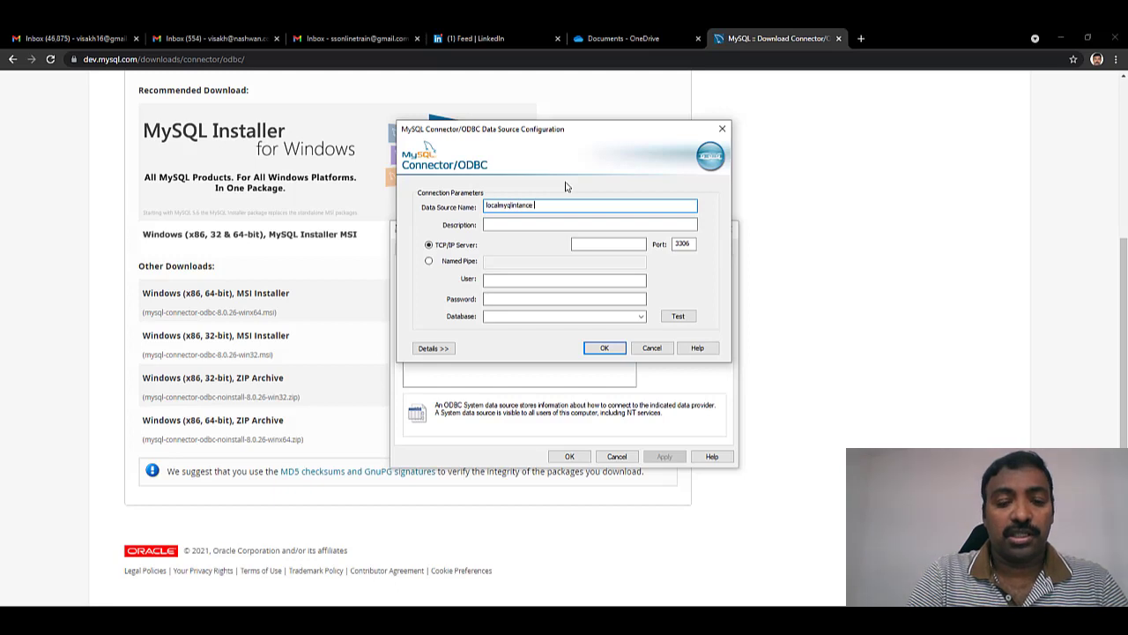
pyautogui.write(' 64 bit')
pyautogui.click(573, 244)
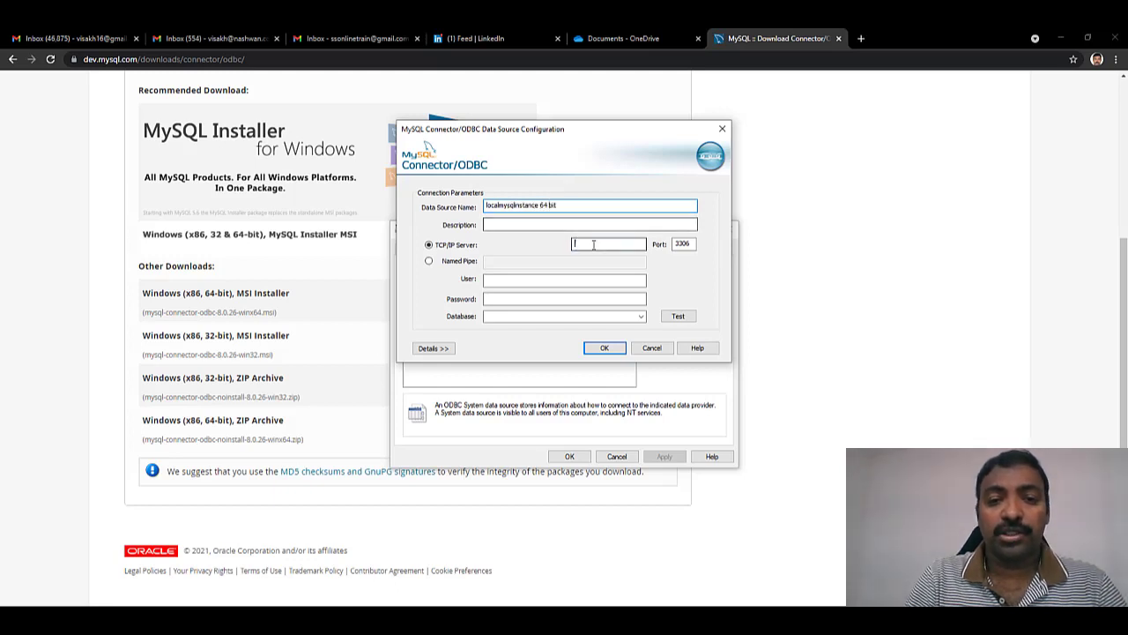
pyautogui.write('l')
pyautogui.write('2')
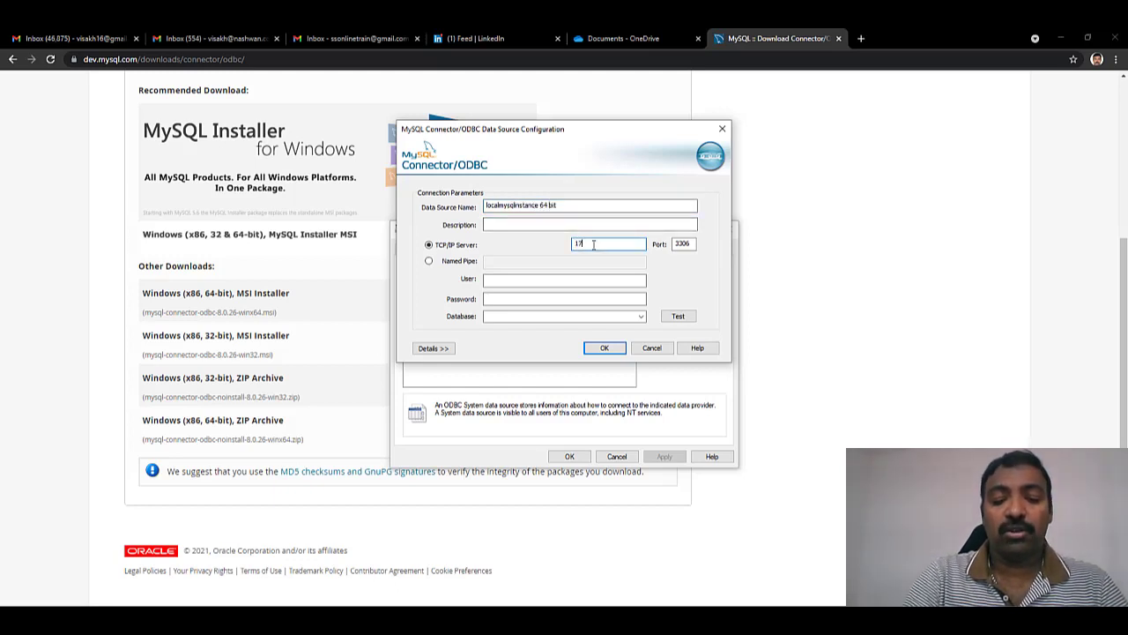
pyautogui.write('7.0')
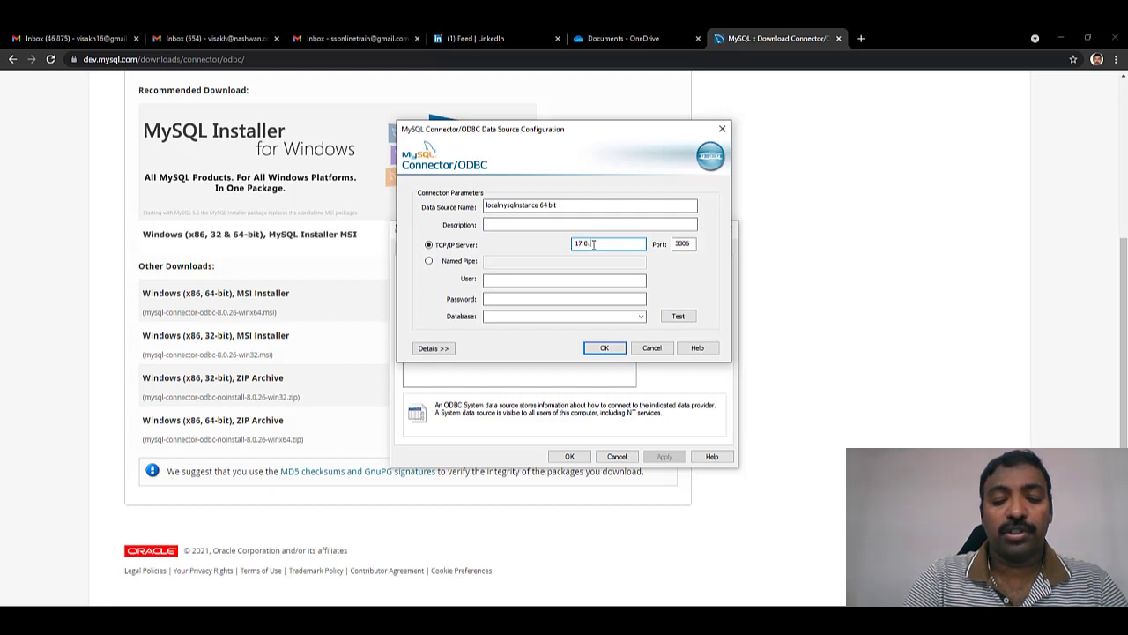
pyautogui.write('.0.1')
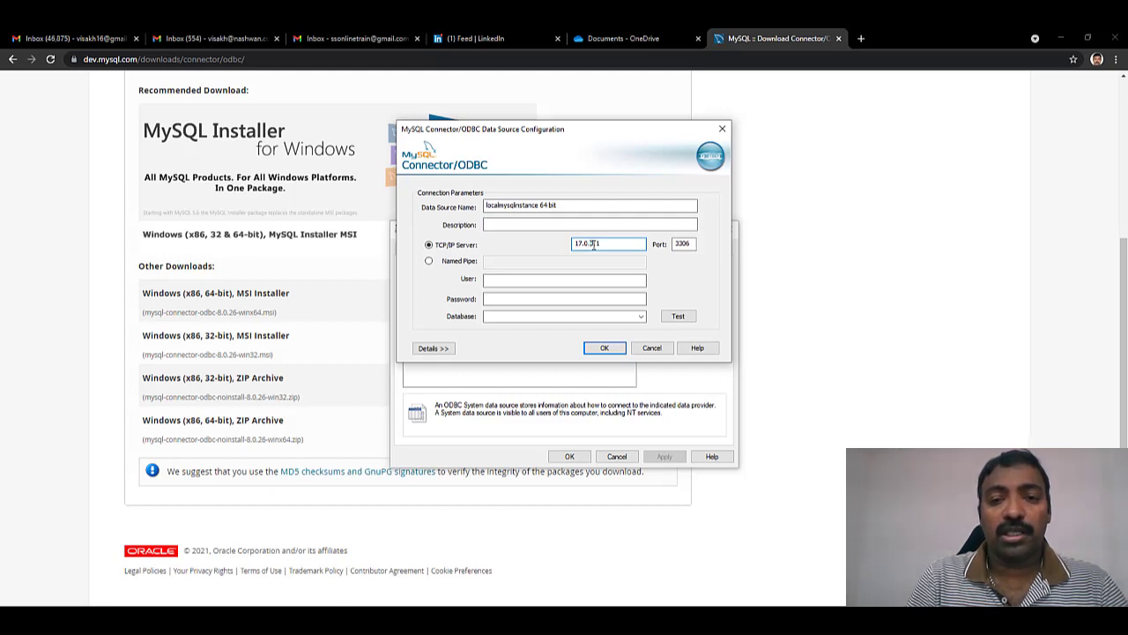
pyautogui.write('2')
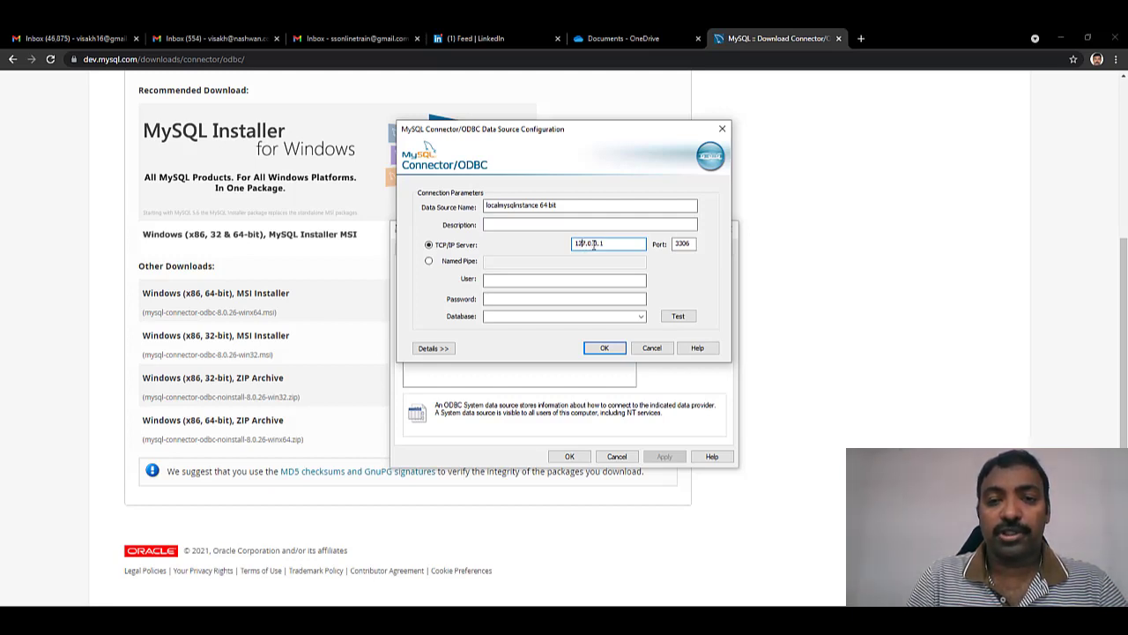
pyautogui.click(572, 282)
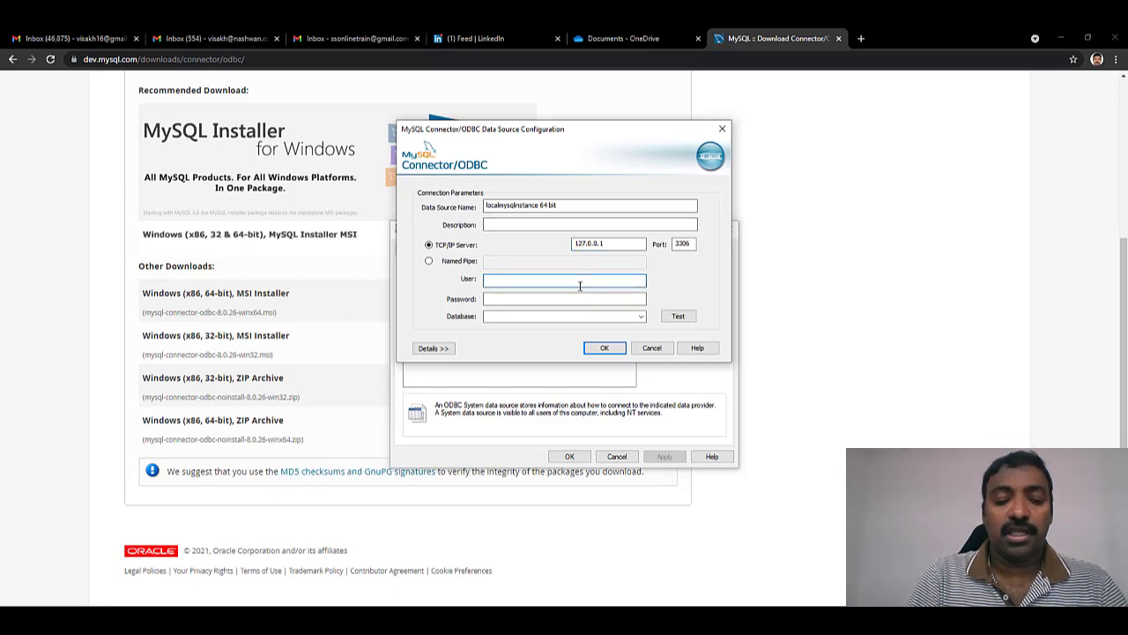
pyautogui.write('roo')
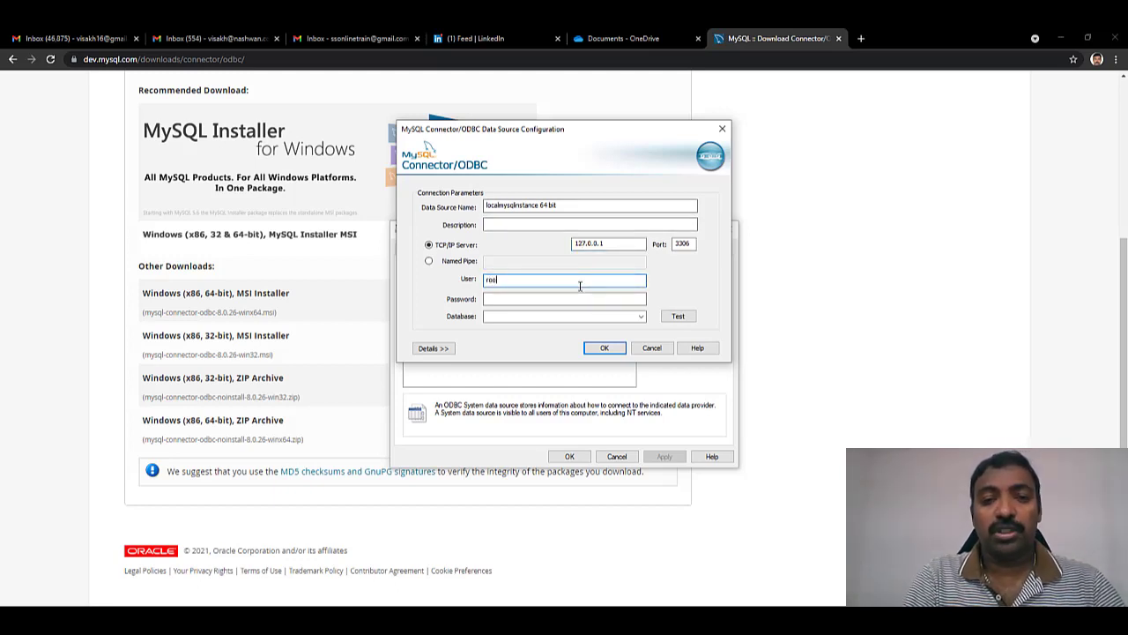
pyautogui.write('t')
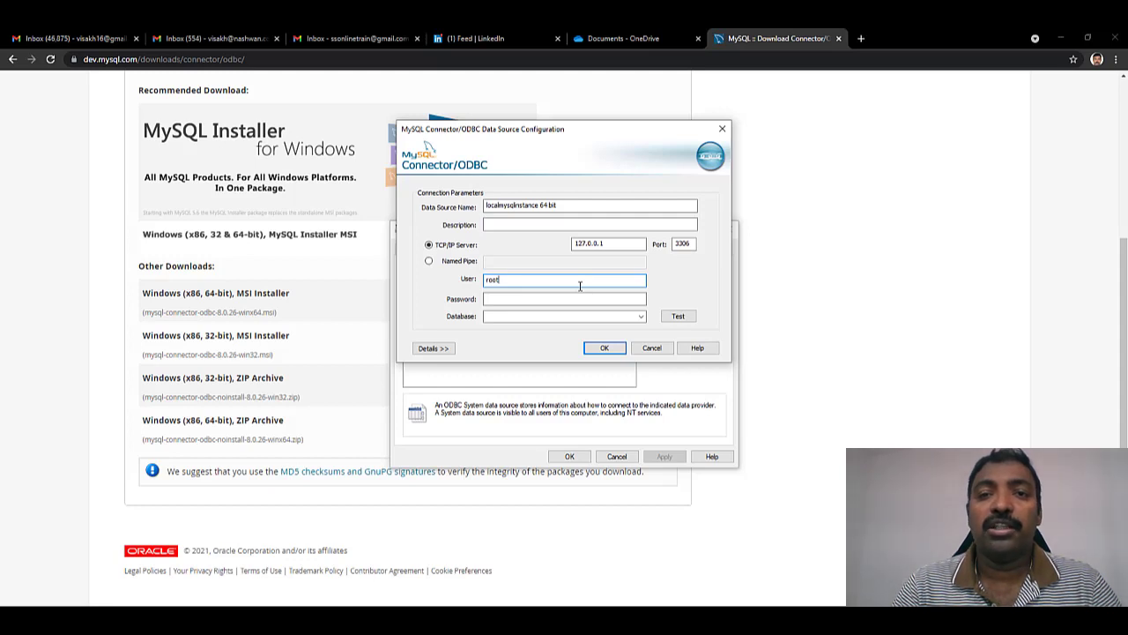
pyautogui.click(584, 300)
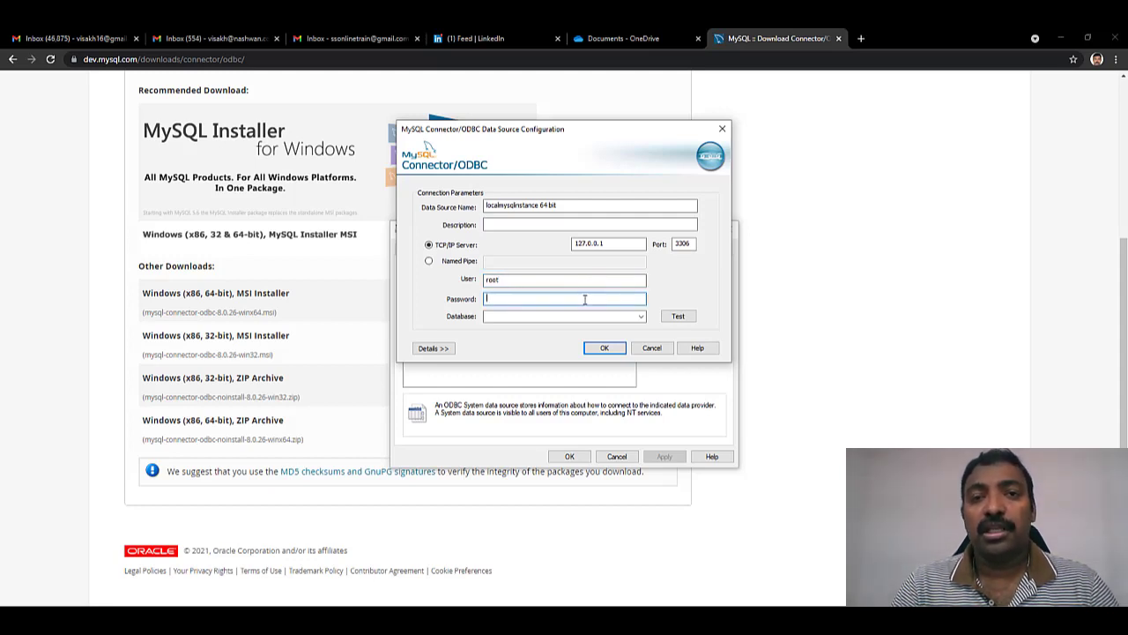
pyautogui.write('••••••••••')
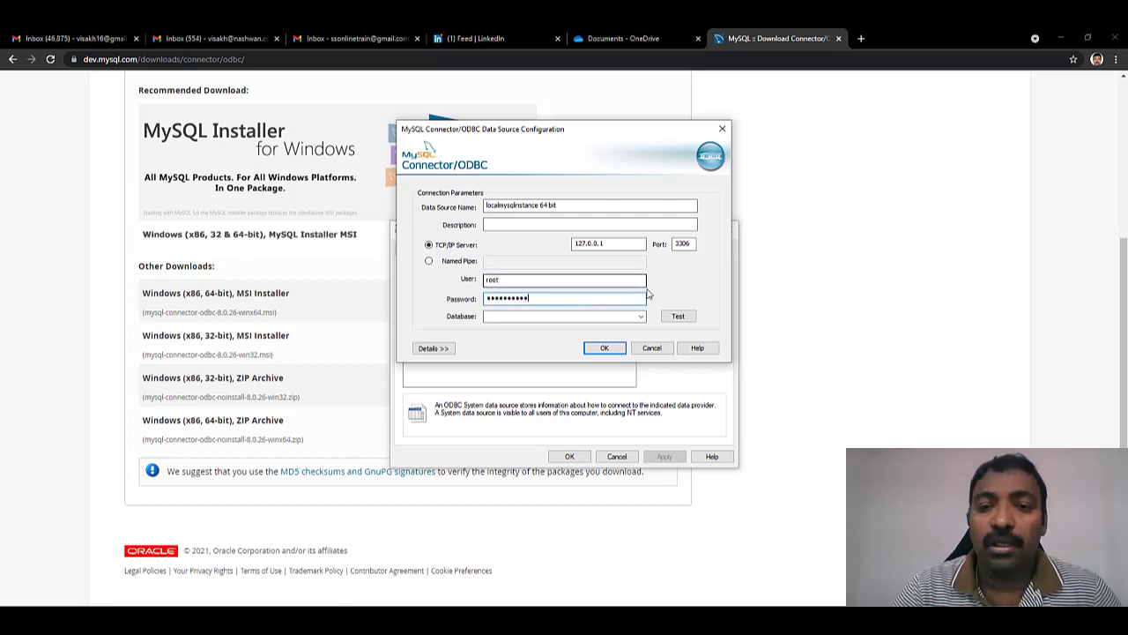
# - Test the connection, pick the loadtest database, save the DSN, and close the administrator
pyautogui.click(683, 317)
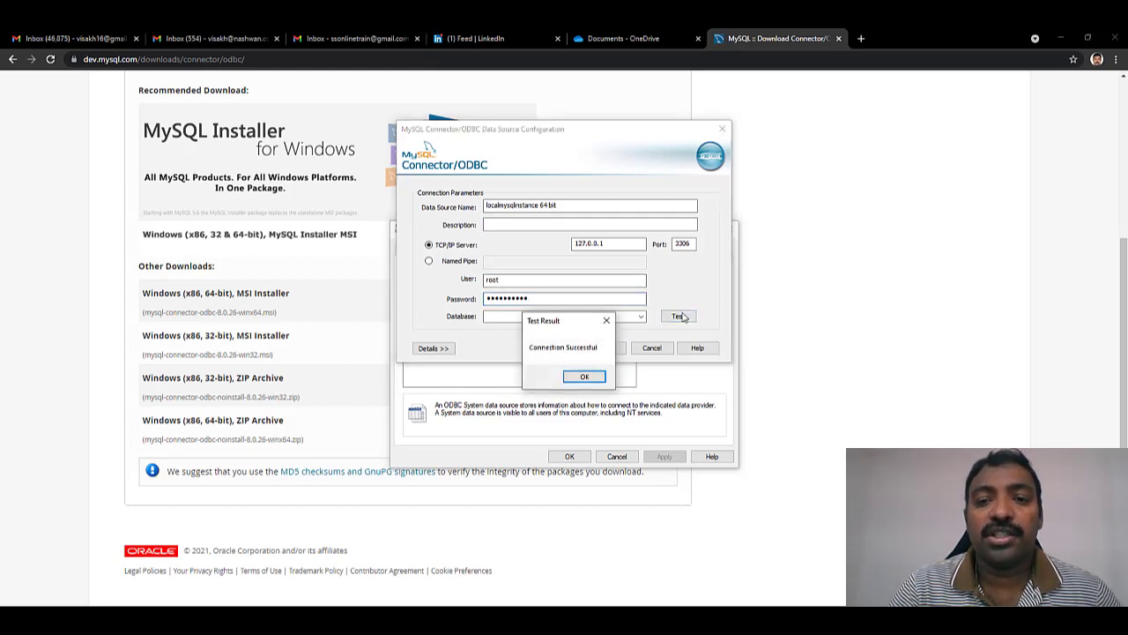
pyautogui.click(584, 377)
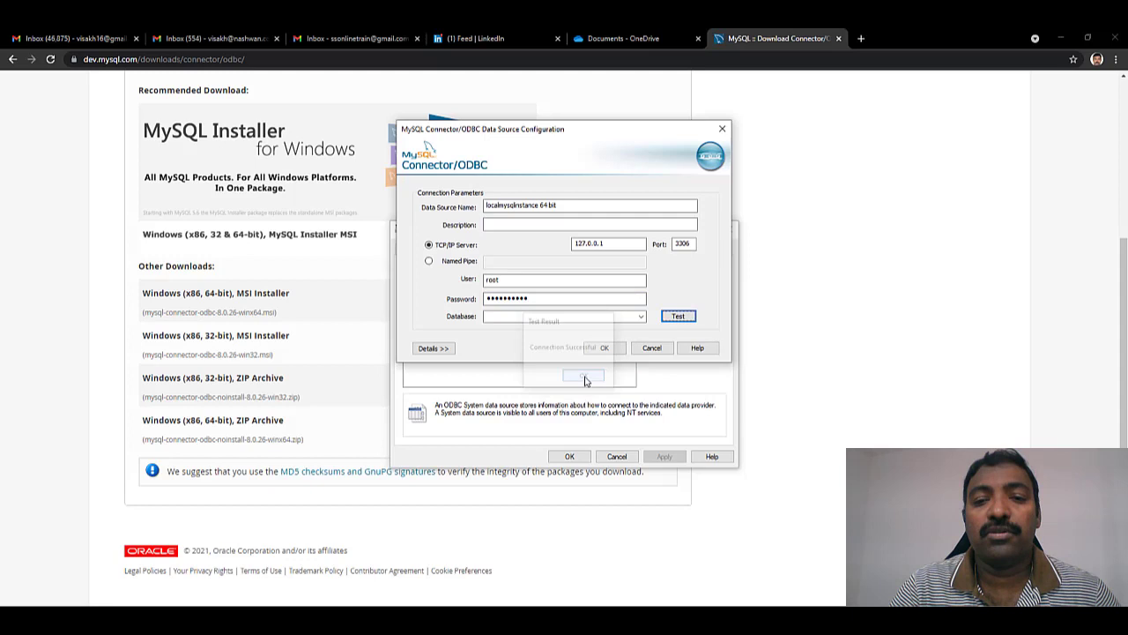
pyautogui.click(636, 317)
pyautogui.click(534, 335)
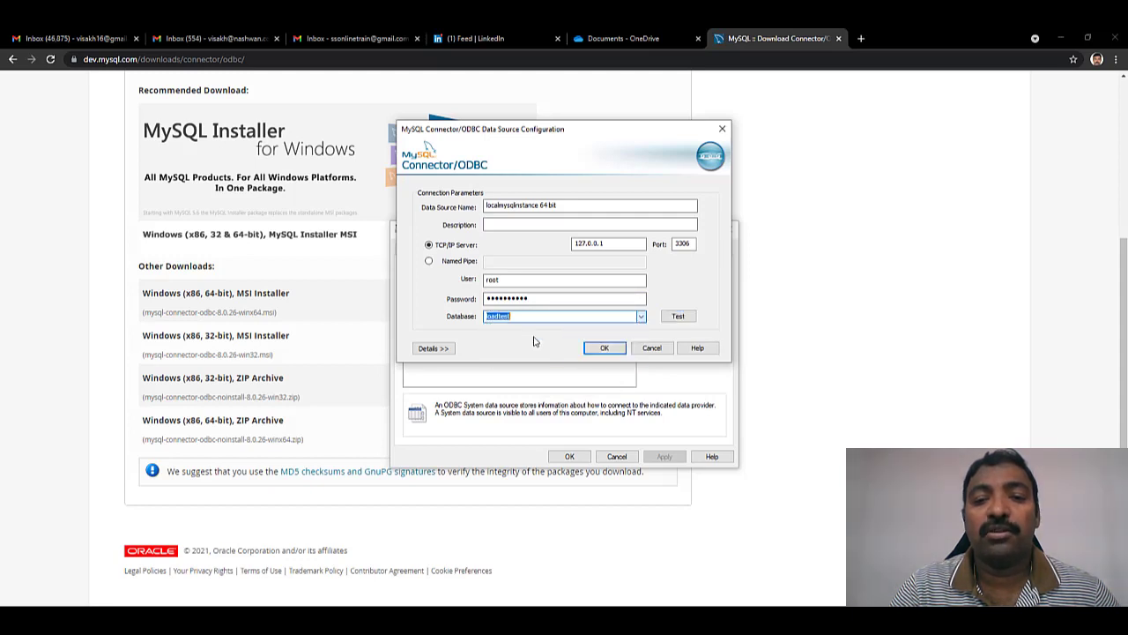
pyautogui.click(618, 349)
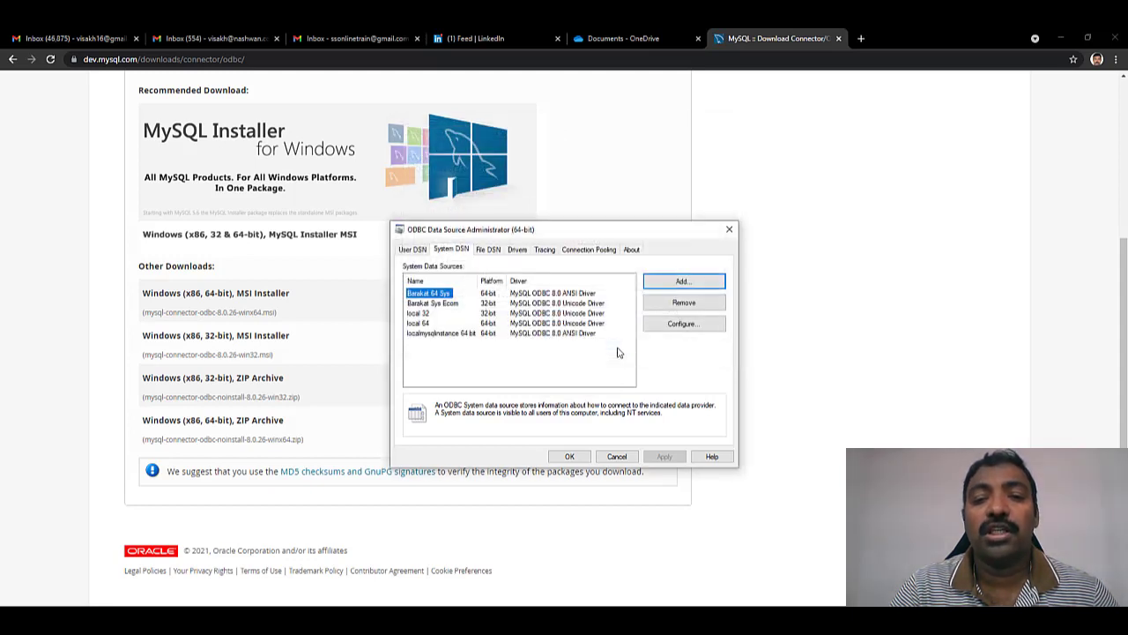
pyautogui.click(444, 336)
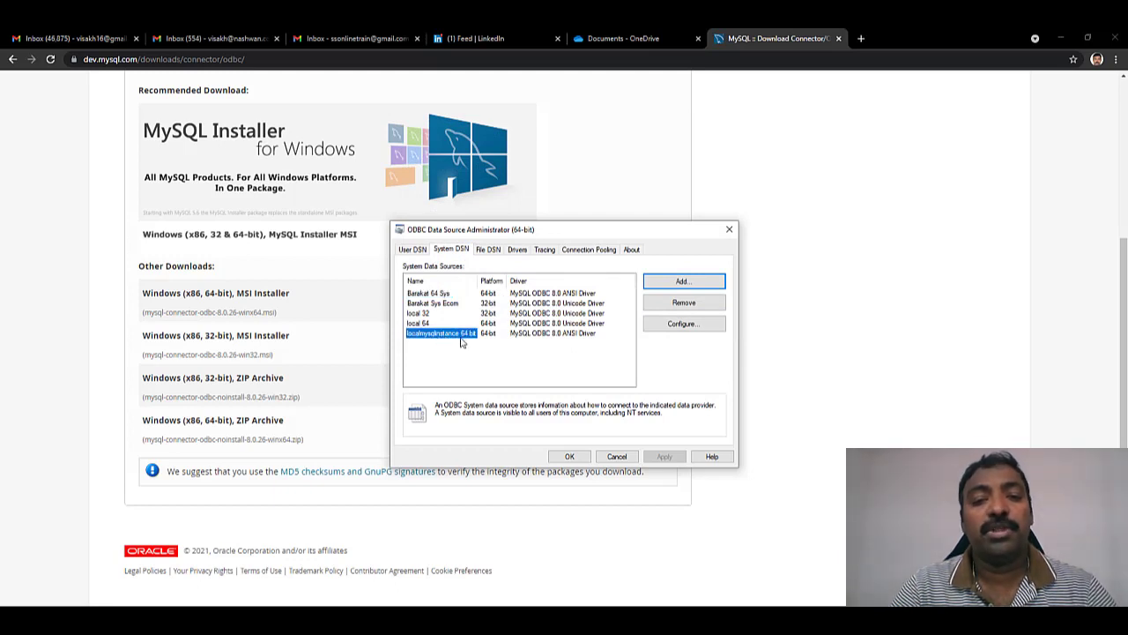
pyautogui.click(570, 455)
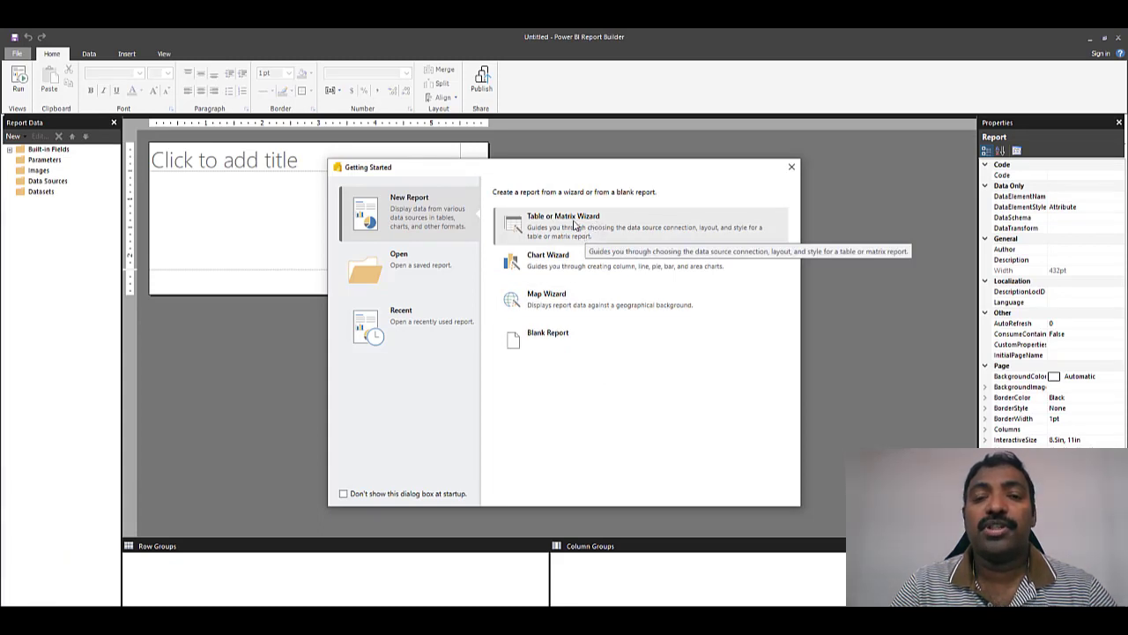
# - Start the Table or Matrix Wizard with a new ODBC (Preview) data source
pyautogui.click(575, 225)
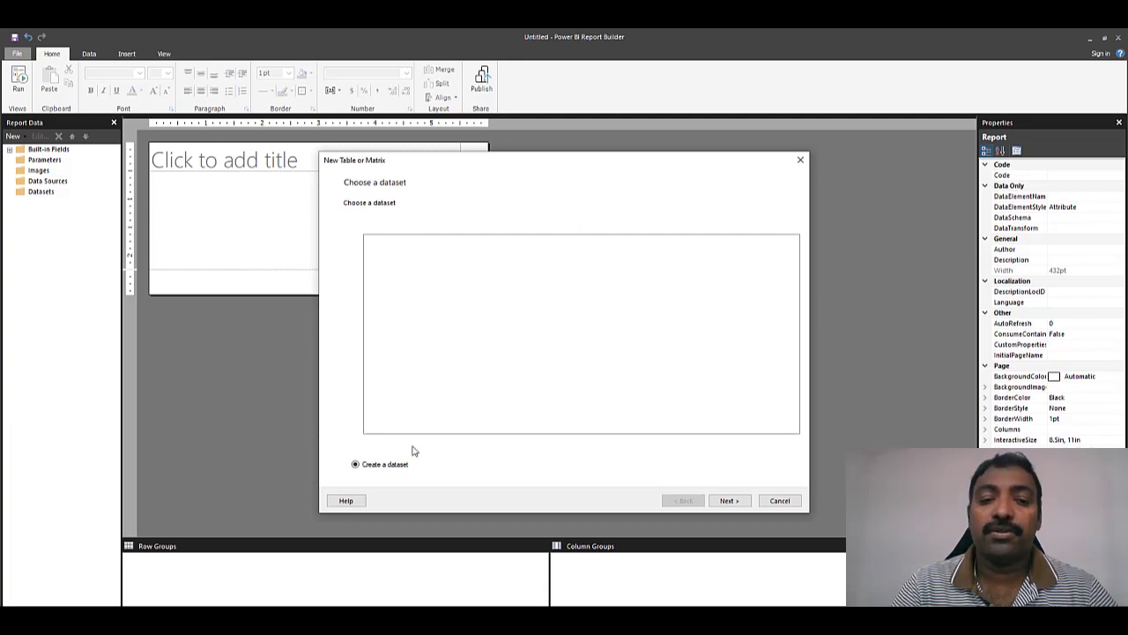
pyautogui.click(728, 501)
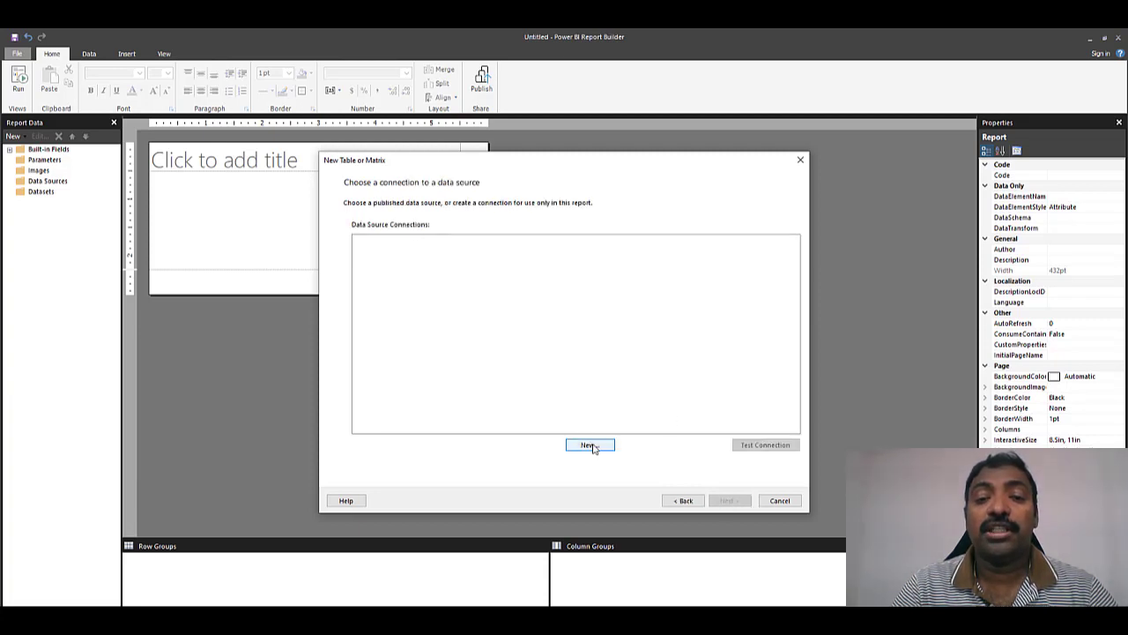
pyautogui.click(594, 449)
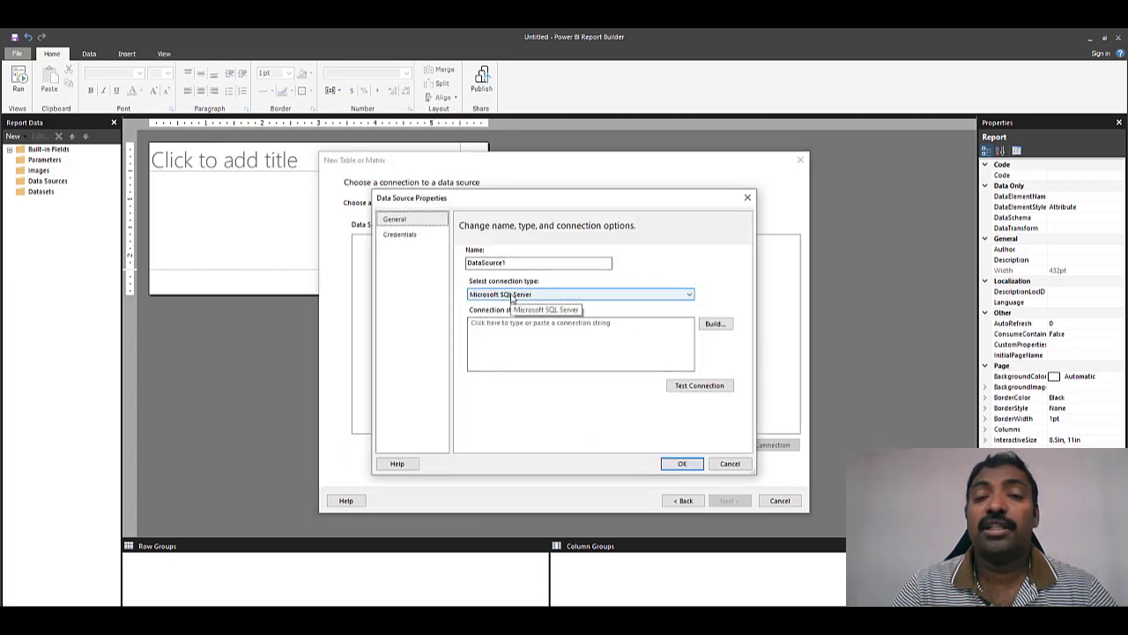
pyautogui.click(509, 296)
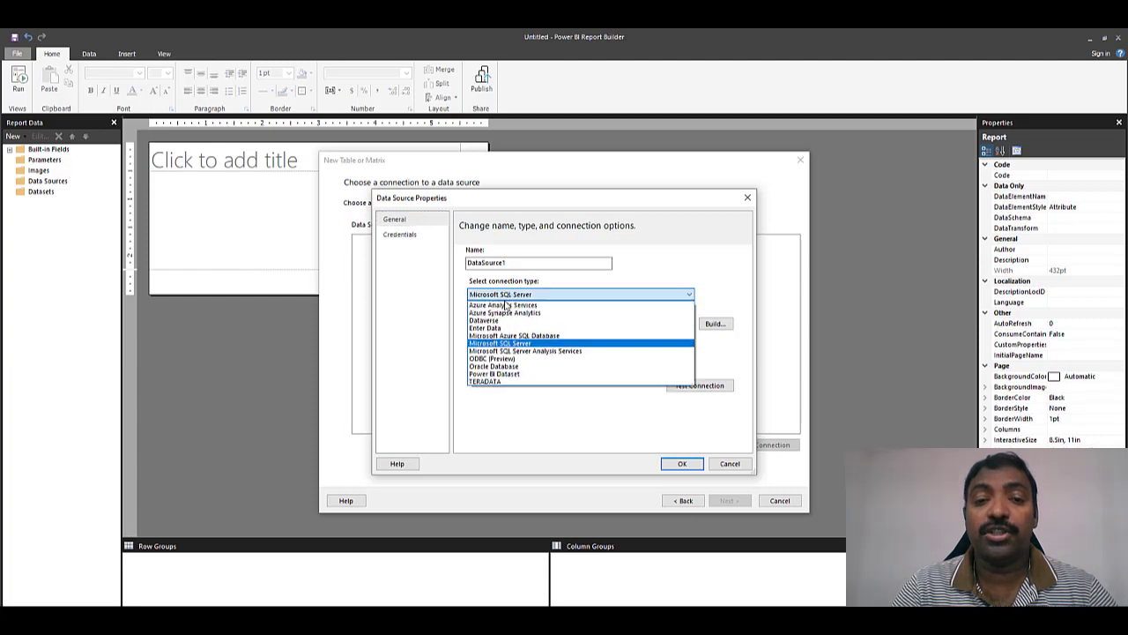
pyautogui.click(498, 358)
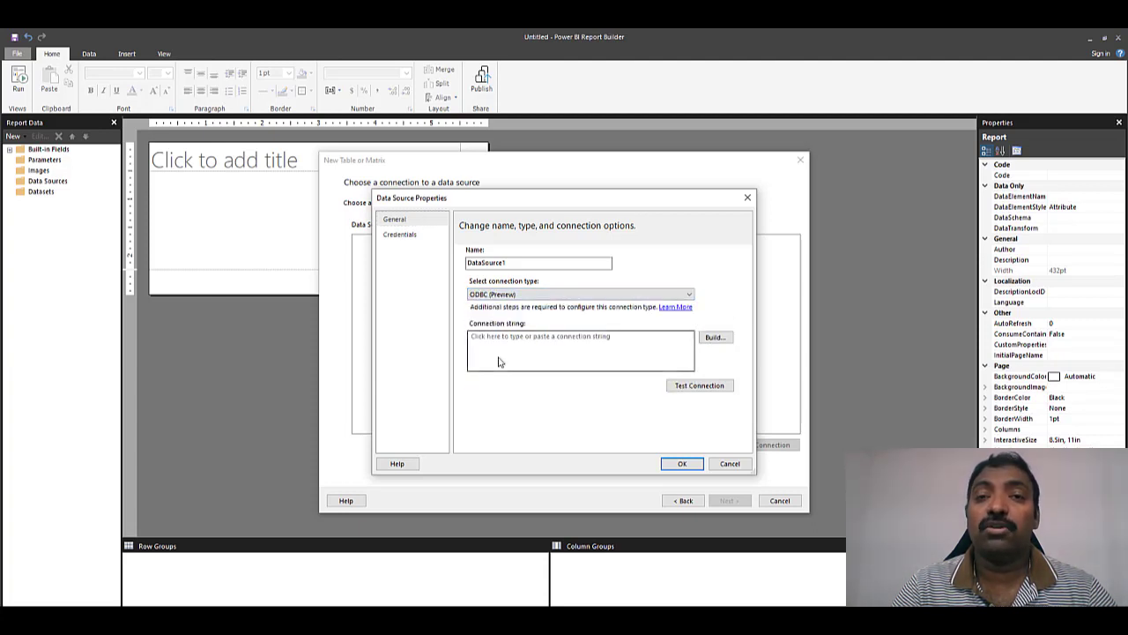
# - Build the ODBC connection using a user or system DSN, checking the empty DSN list
pyautogui.click(716, 340)
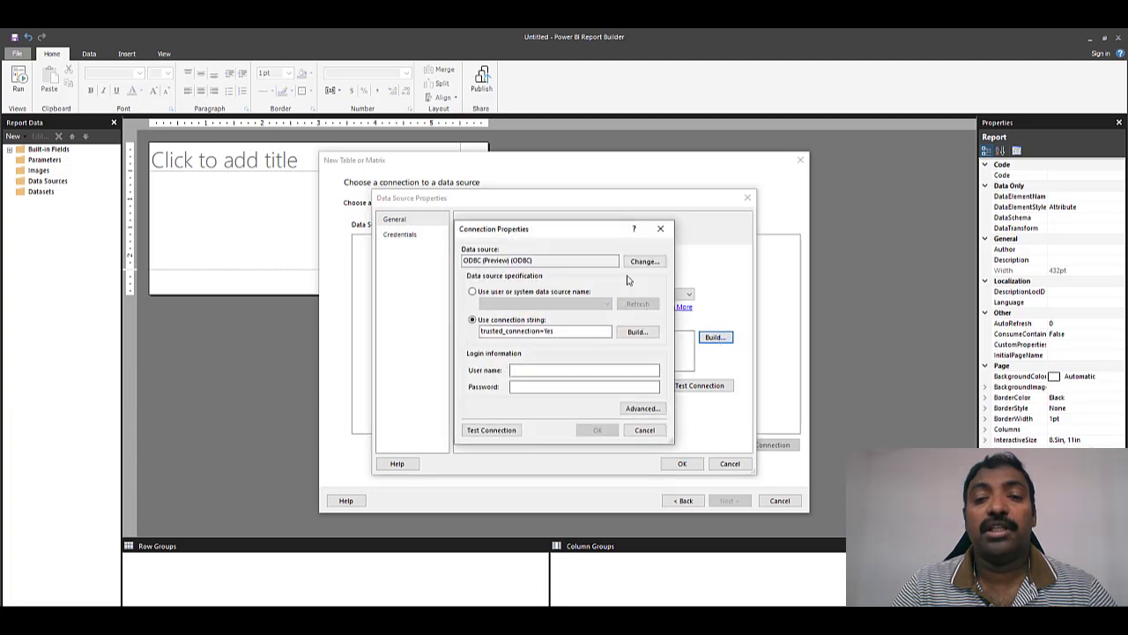
pyautogui.click(512, 293)
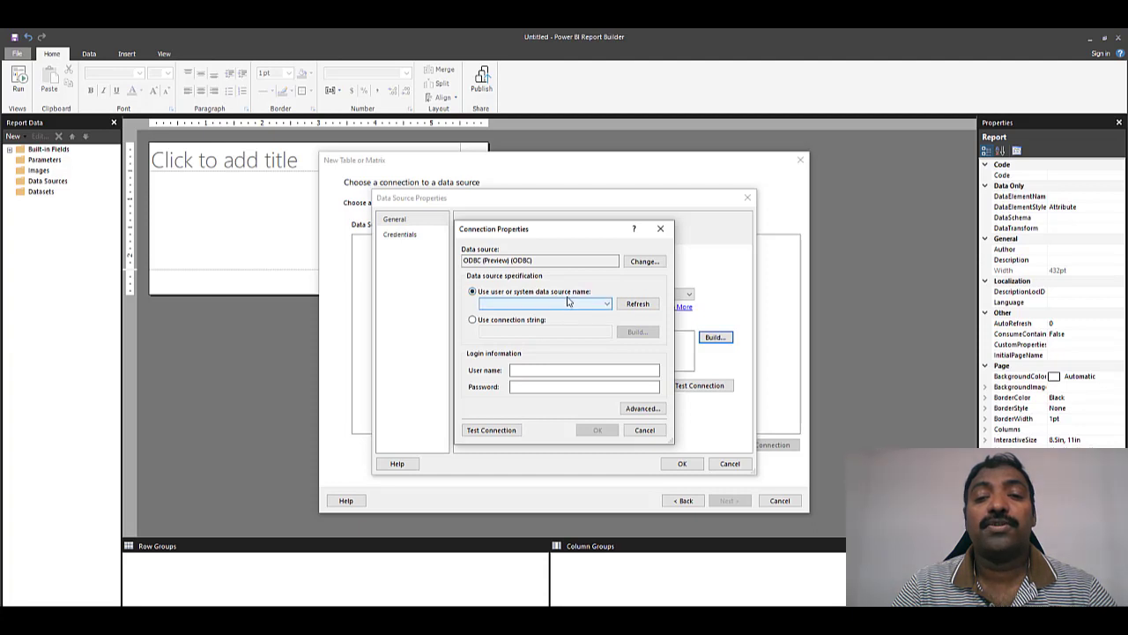
pyautogui.click(608, 304)
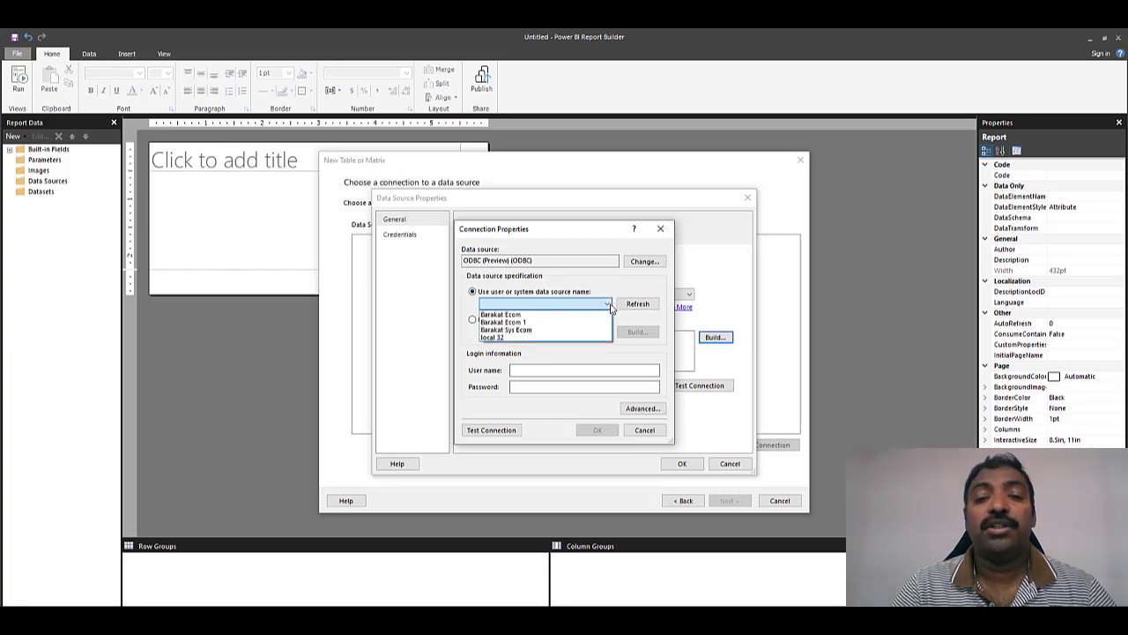
pyautogui.click(523, 303)
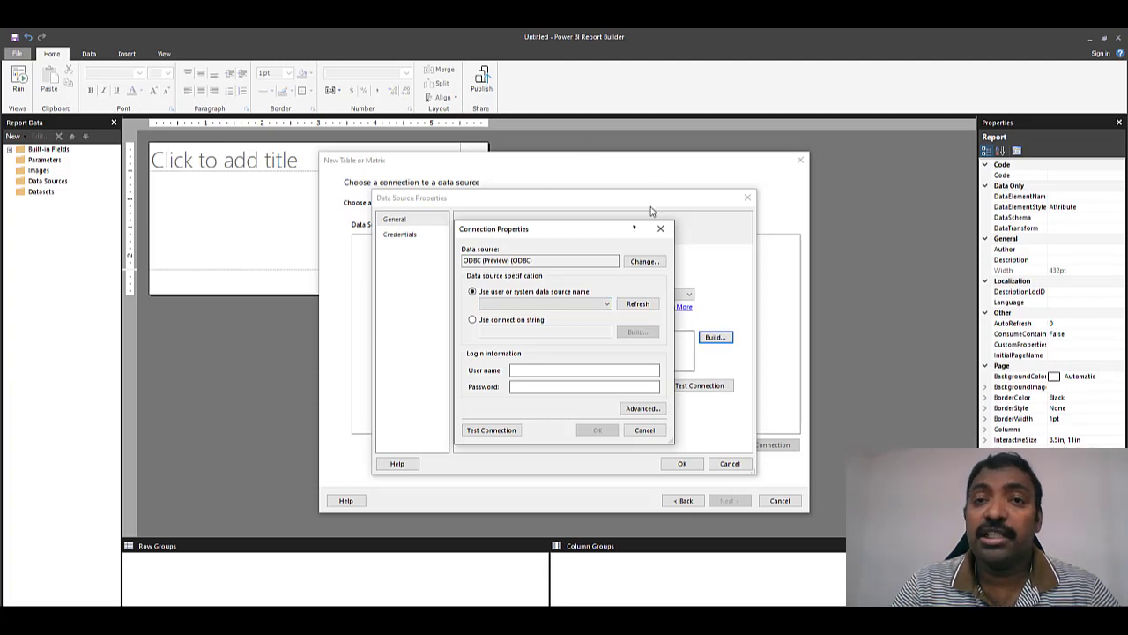
pyautogui.click(607, 304)
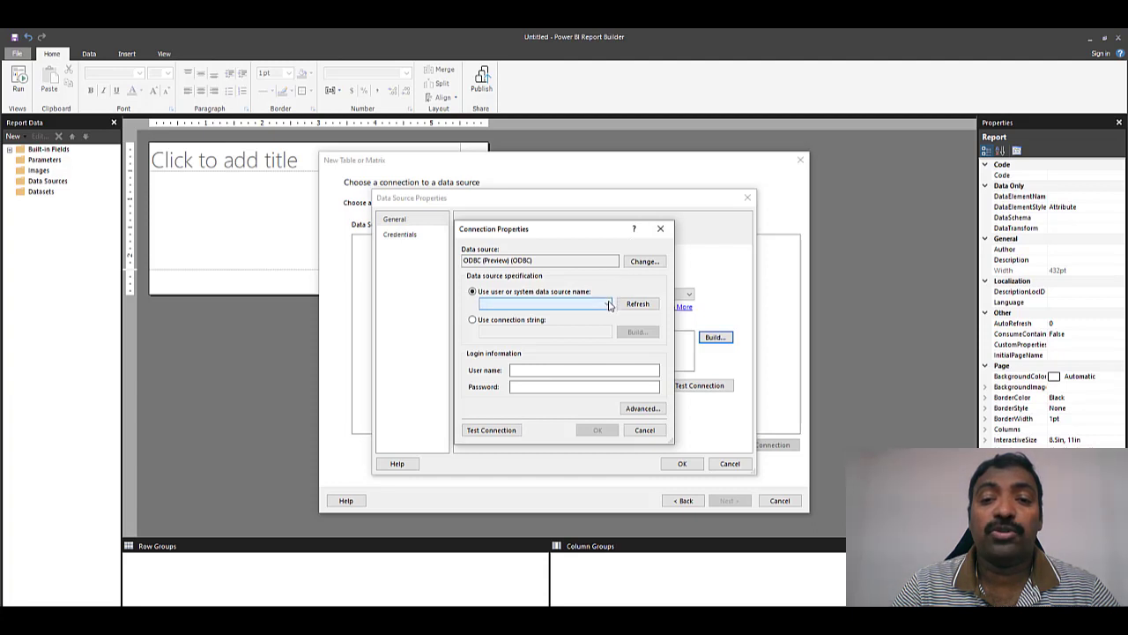
pyautogui.click(590, 308)
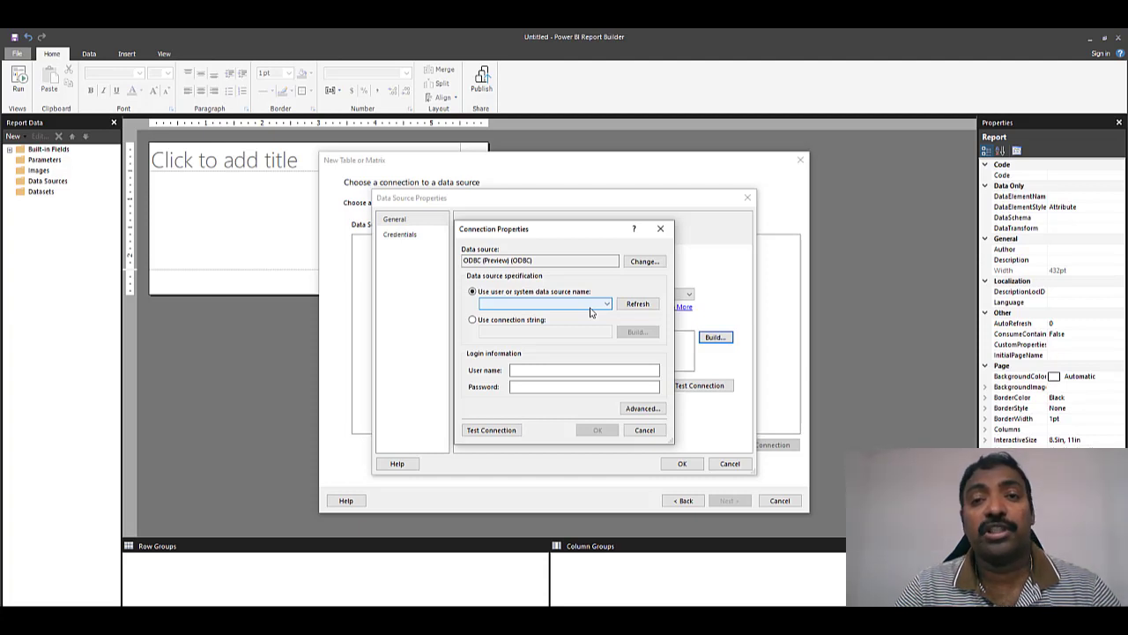
# - In the 32-bit ODBC administrator, add a user DSN with the MySQL ODBC 8.0 ANSI Driver
pyautogui.press('super')
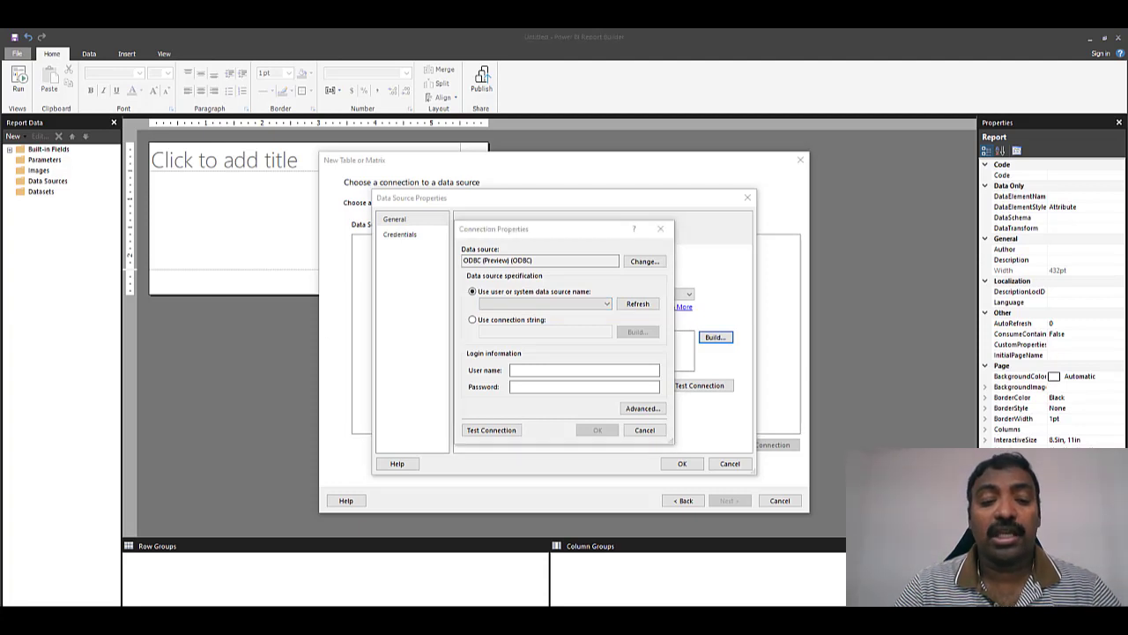
pyautogui.write('odbc')
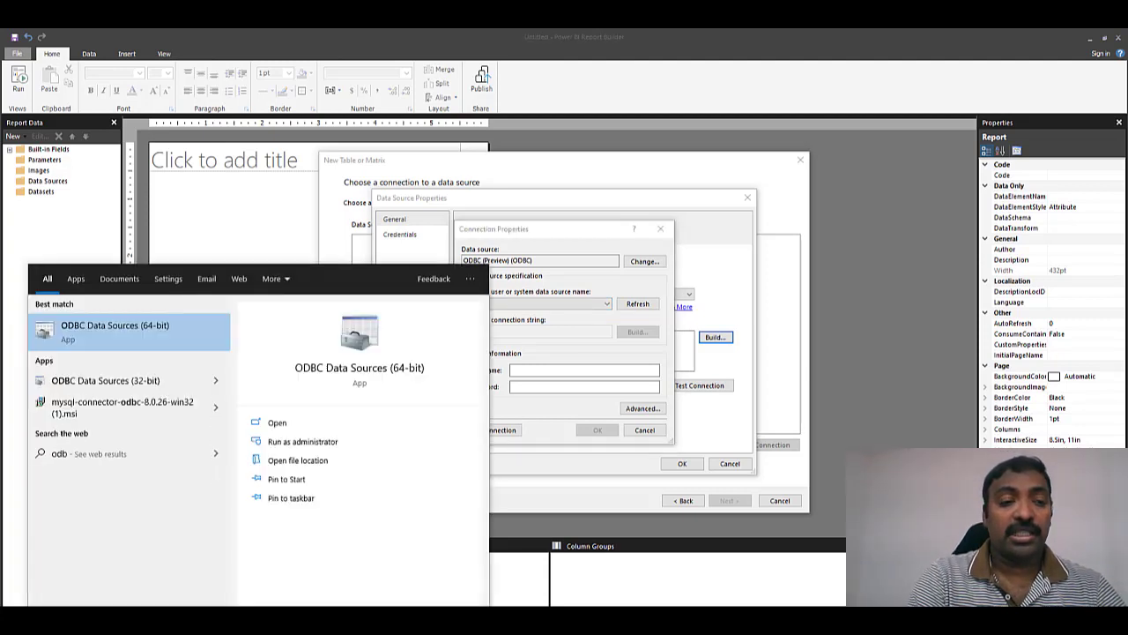
pyautogui.click(134, 387)
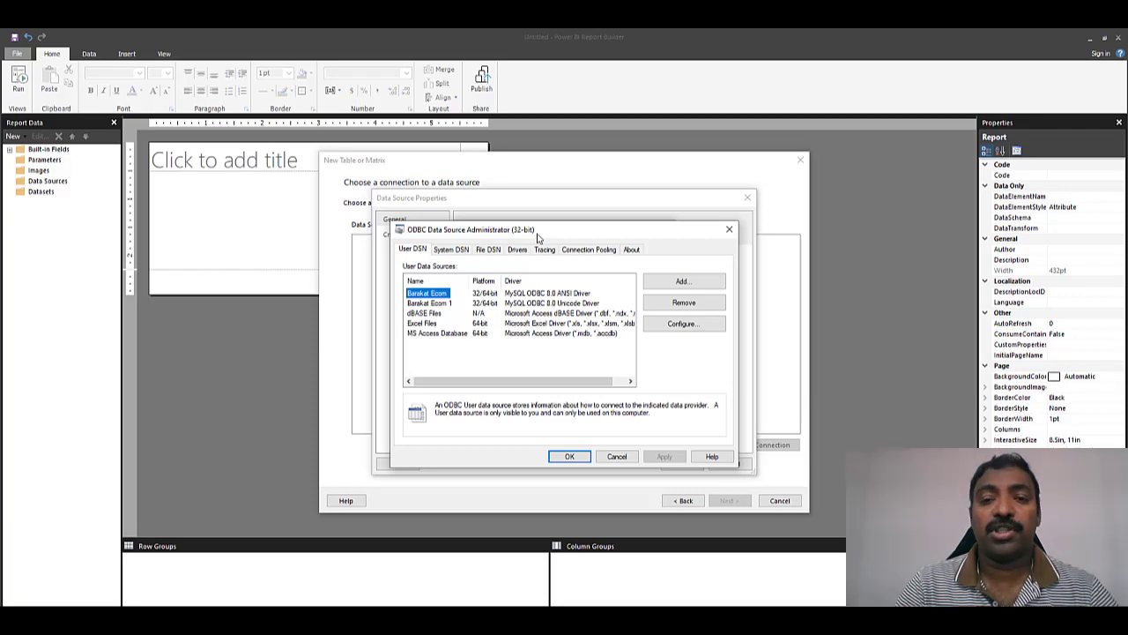
pyautogui.click(684, 281)
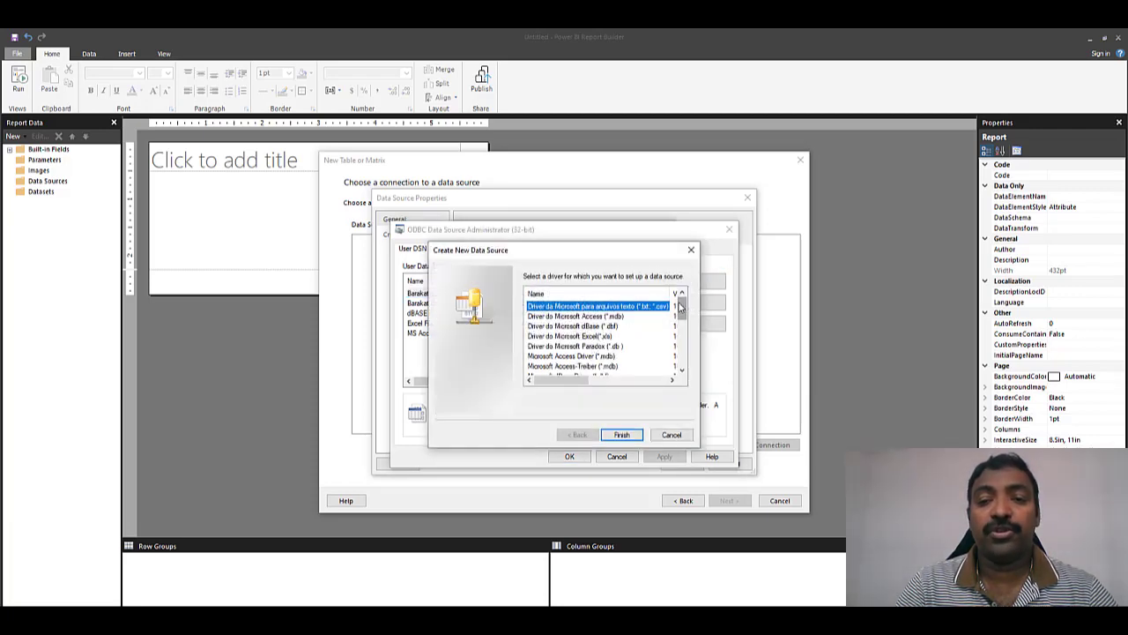
pyautogui.rightClick(681, 316)
pyautogui.moveTo(681, 315); pyautogui.dragTo(683, 357)
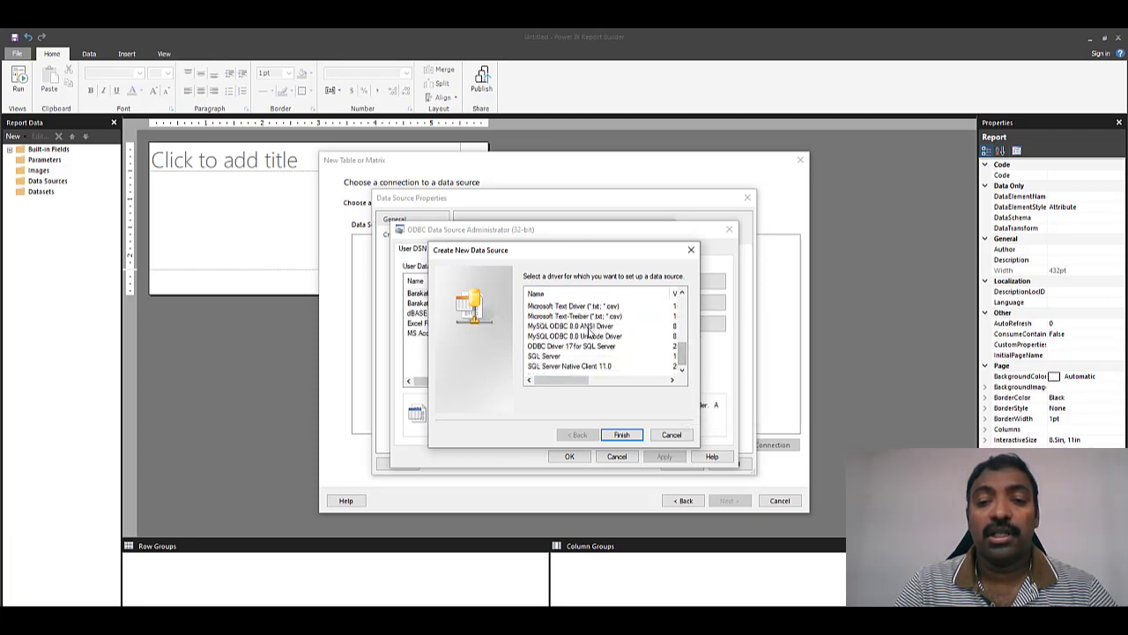
pyautogui.click(589, 326)
# - Name the DSN 'localinstance 32 bit' with server 127.0.0.1, user root and the password
pyautogui.click(620, 434)
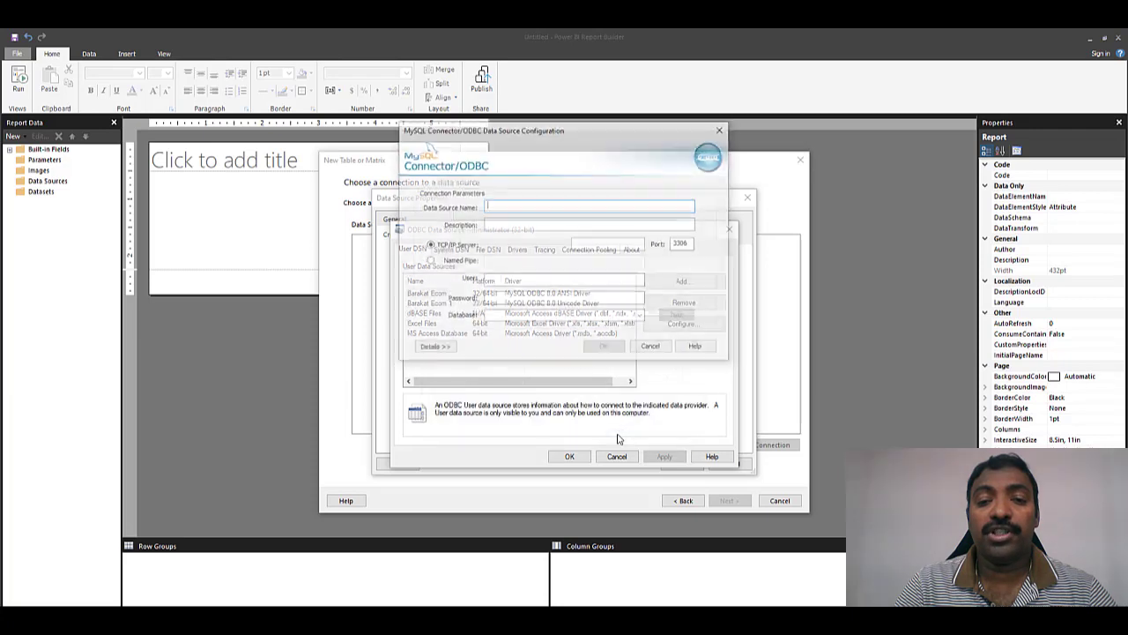
pyautogui.write('loca')
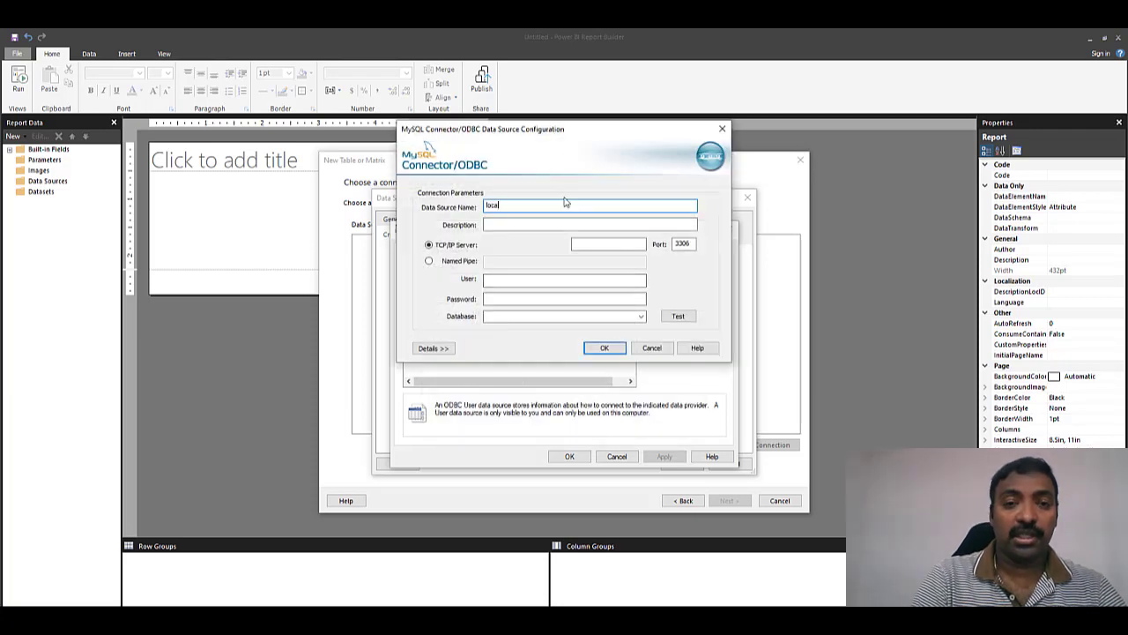
pyautogui.write('linstance')
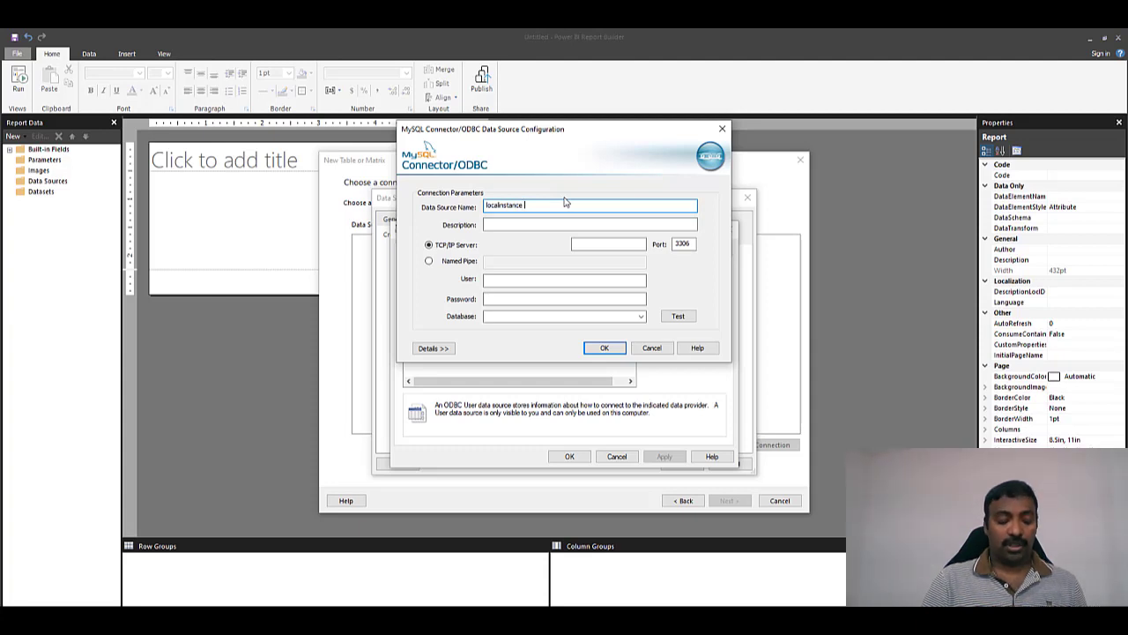
pyautogui.write(' 32b')
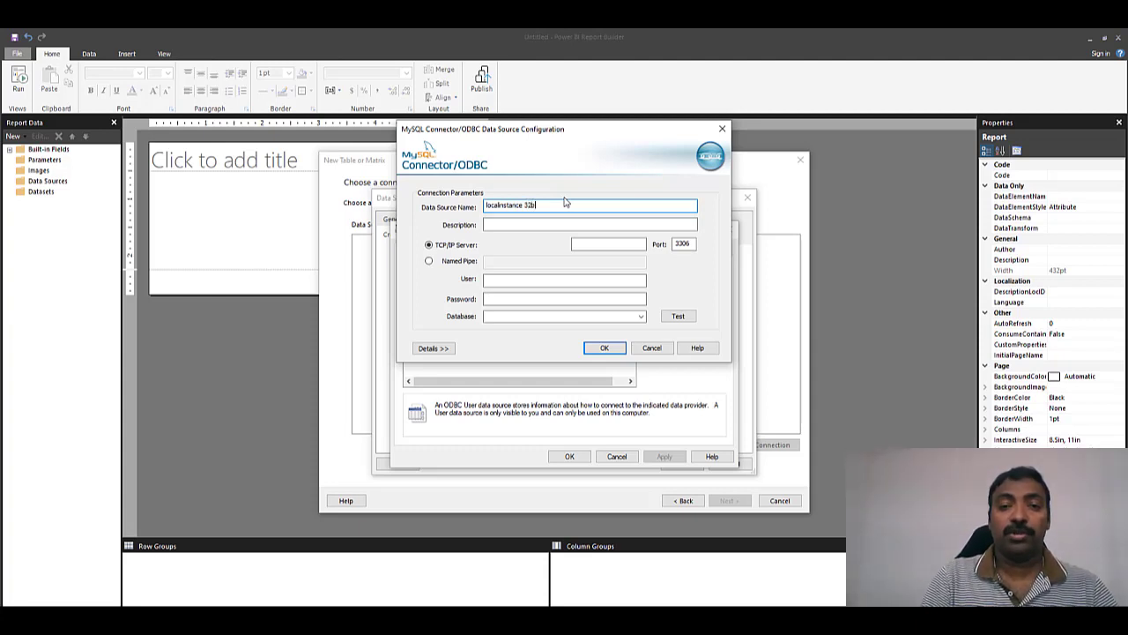
pyautogui.press('BackSpace')
pyautogui.write('bit')
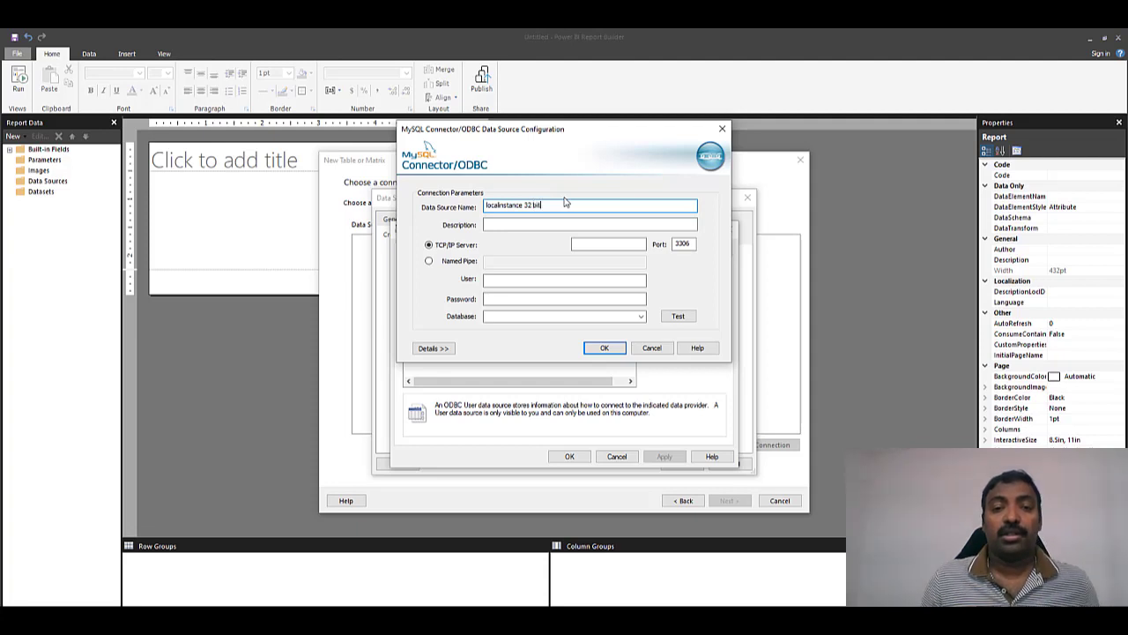
pyautogui.click(625, 245)
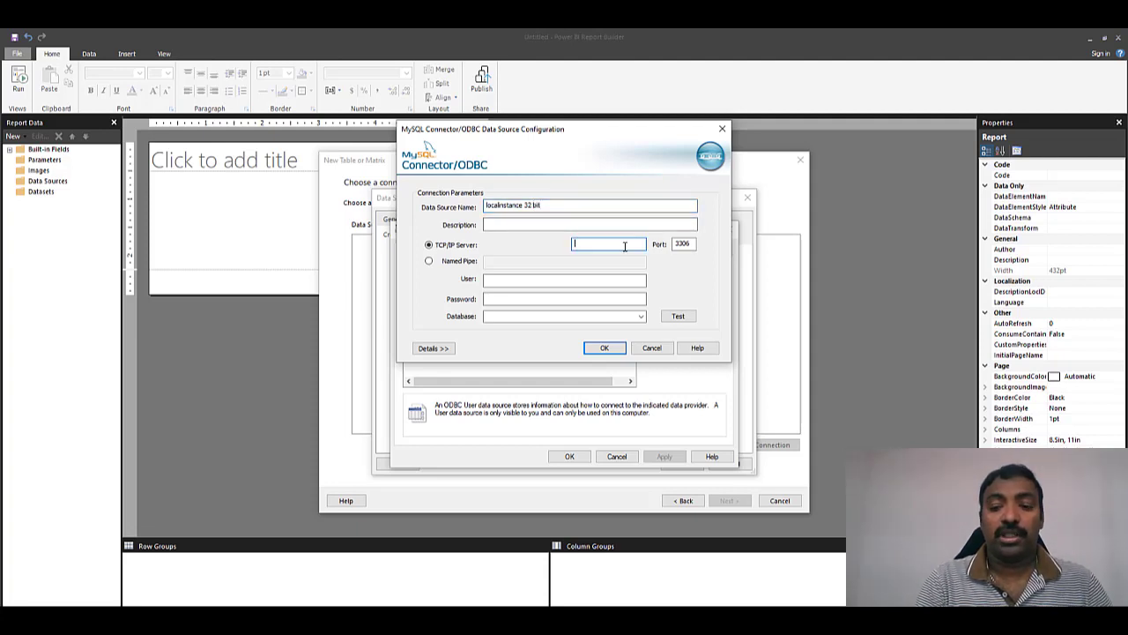
pyautogui.write('127')
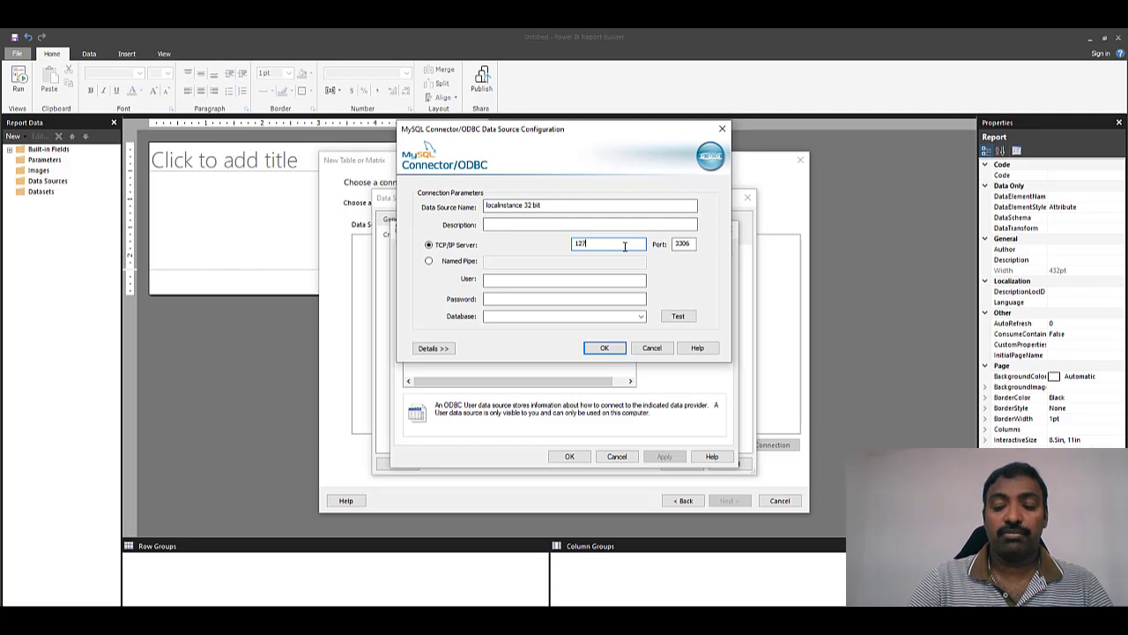
pyautogui.write('.0.0.1')
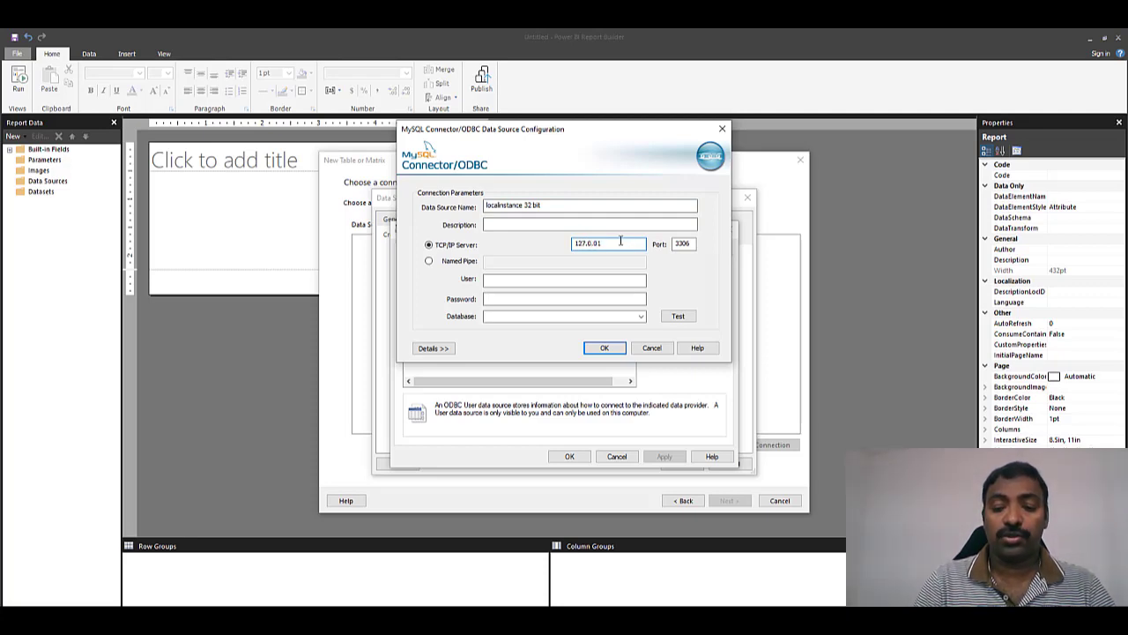
pyautogui.click(588, 282)
pyautogui.write('root')
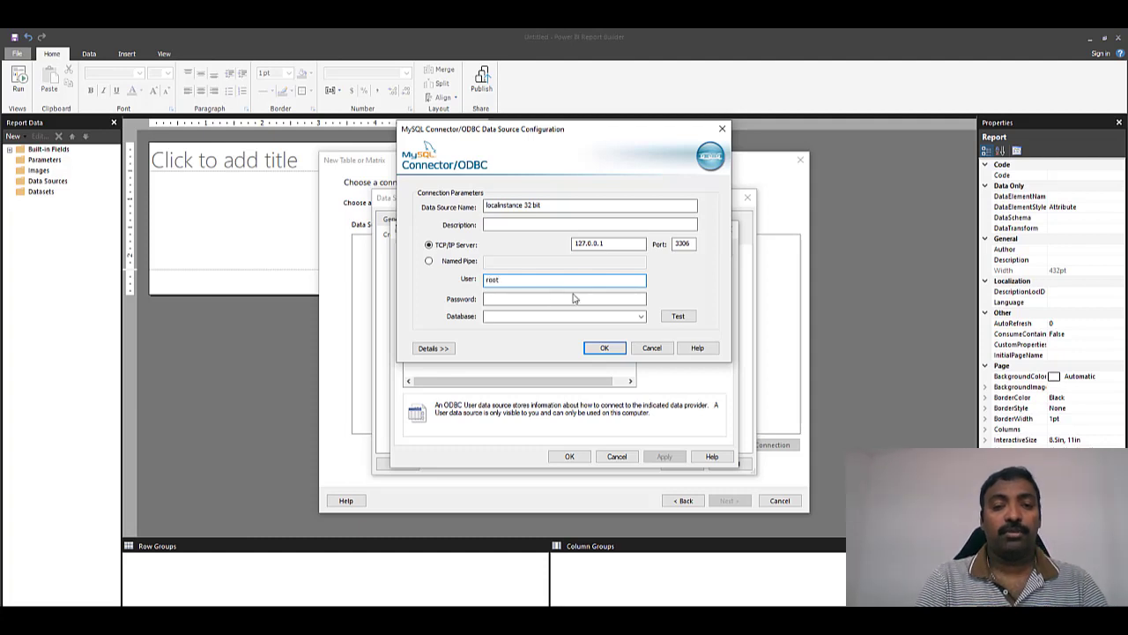
pyautogui.click(523, 298)
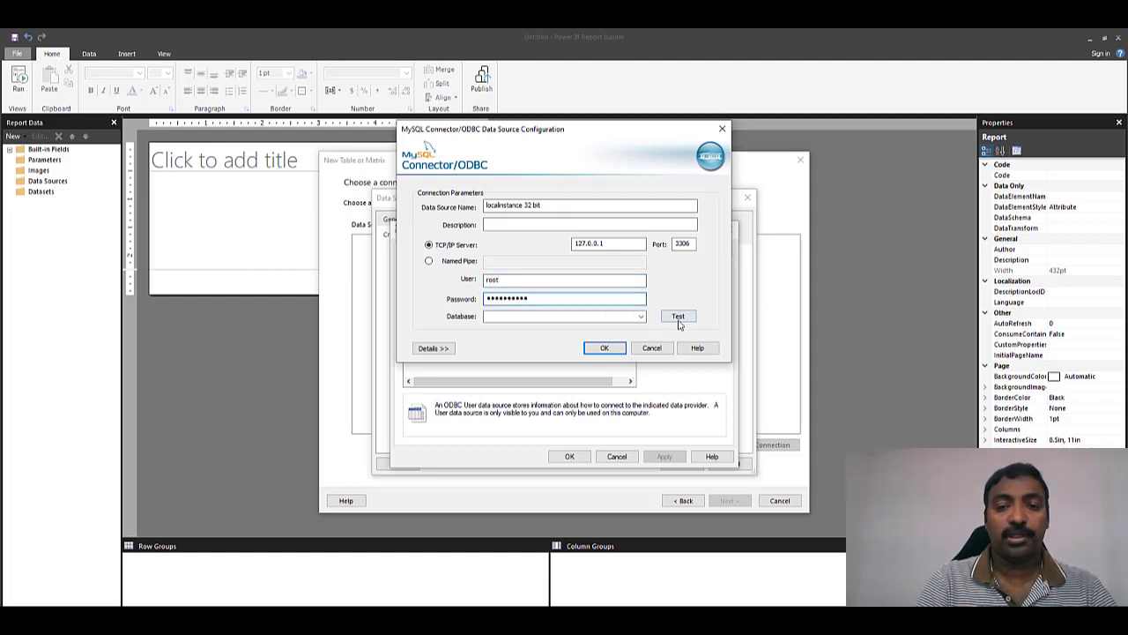
# - Test the connection, select the loadtest database, save, and close the administrator
pyautogui.click(676, 315)
pyautogui.click(583, 375)
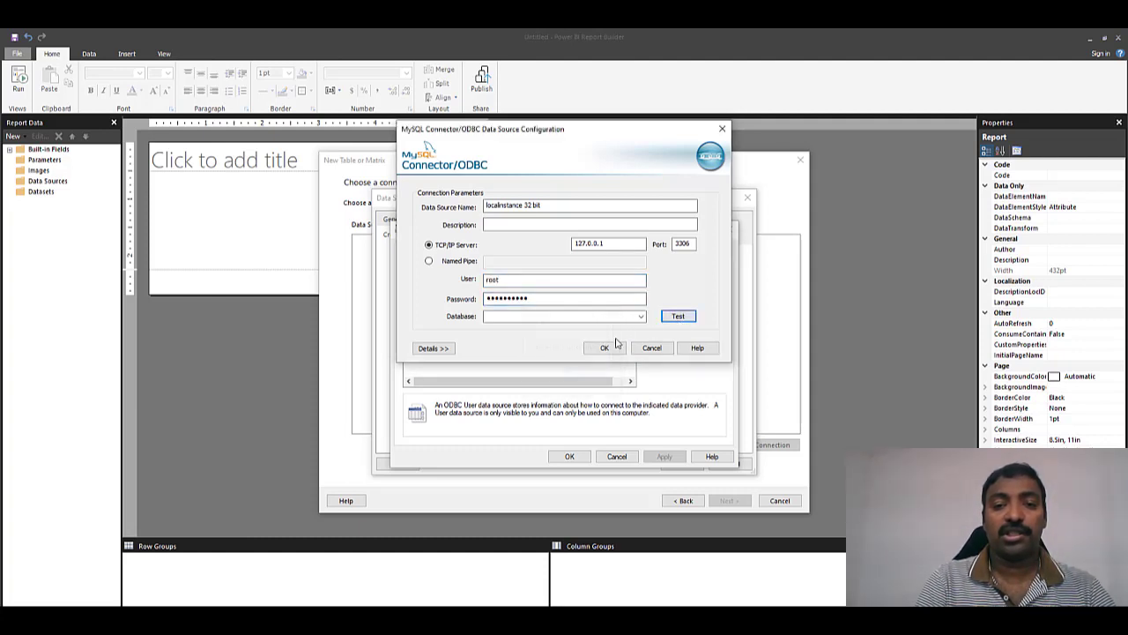
pyautogui.click(608, 317)
pyautogui.click(516, 336)
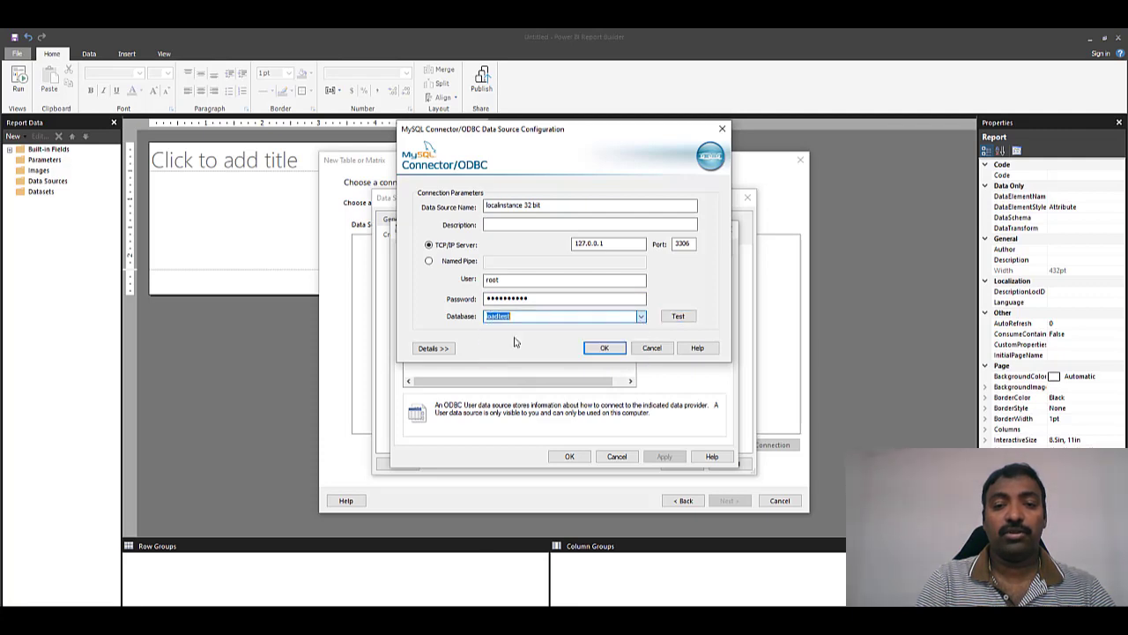
pyautogui.click(604, 347)
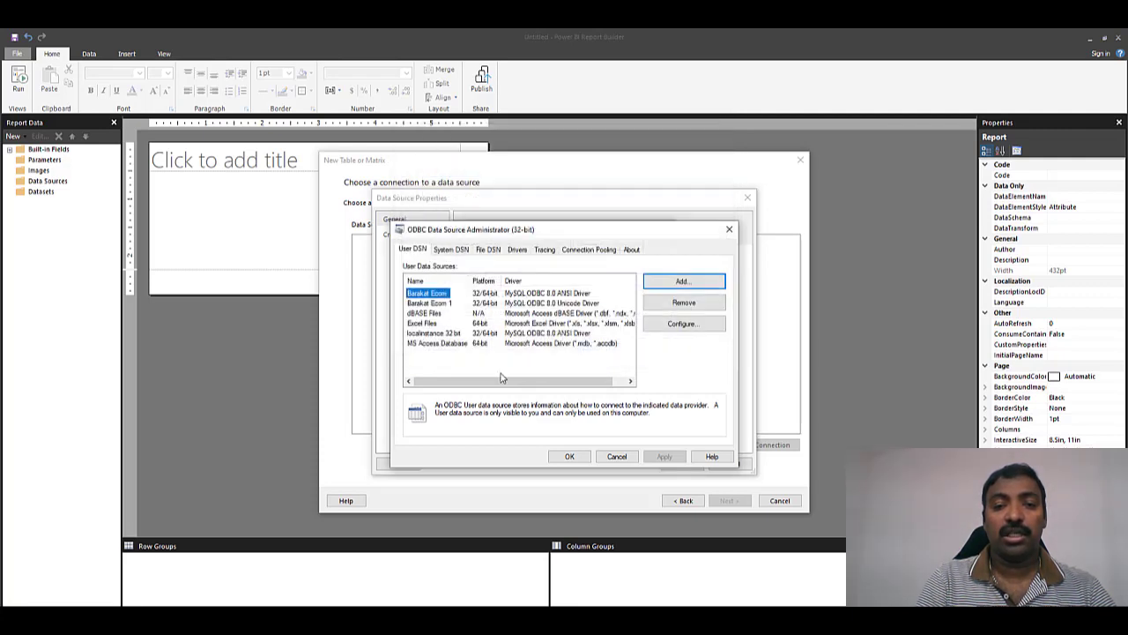
pyautogui.click(572, 456)
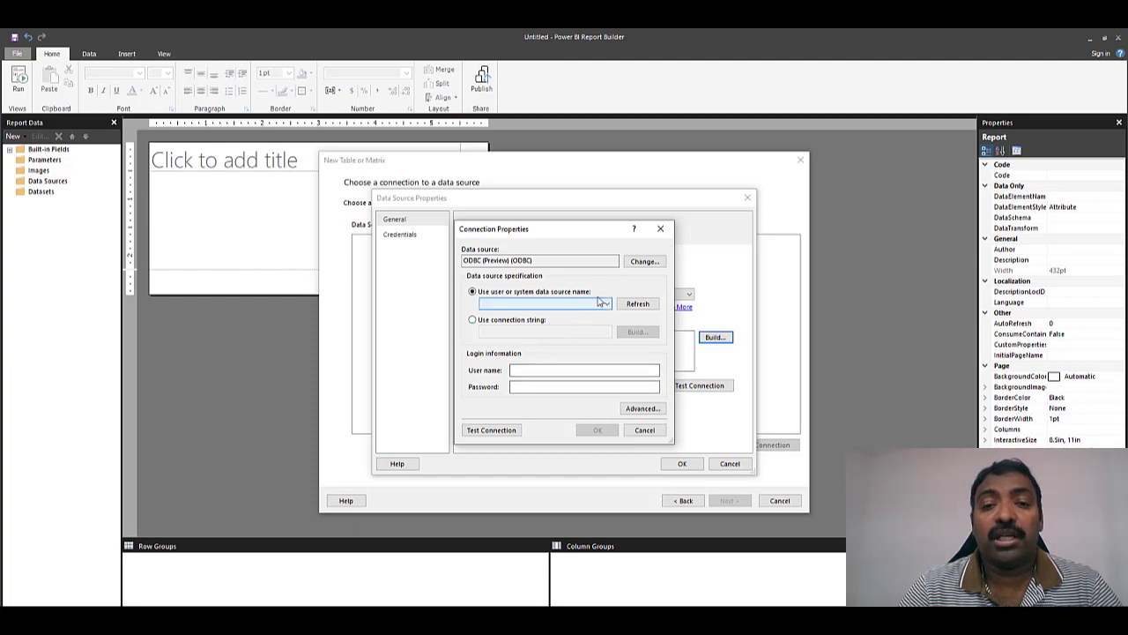
# - Select the refreshed 'localinstance 32 bit' DSN, test it successfully, and save the data source
pyautogui.click(633, 303)
pyautogui.click(573, 303)
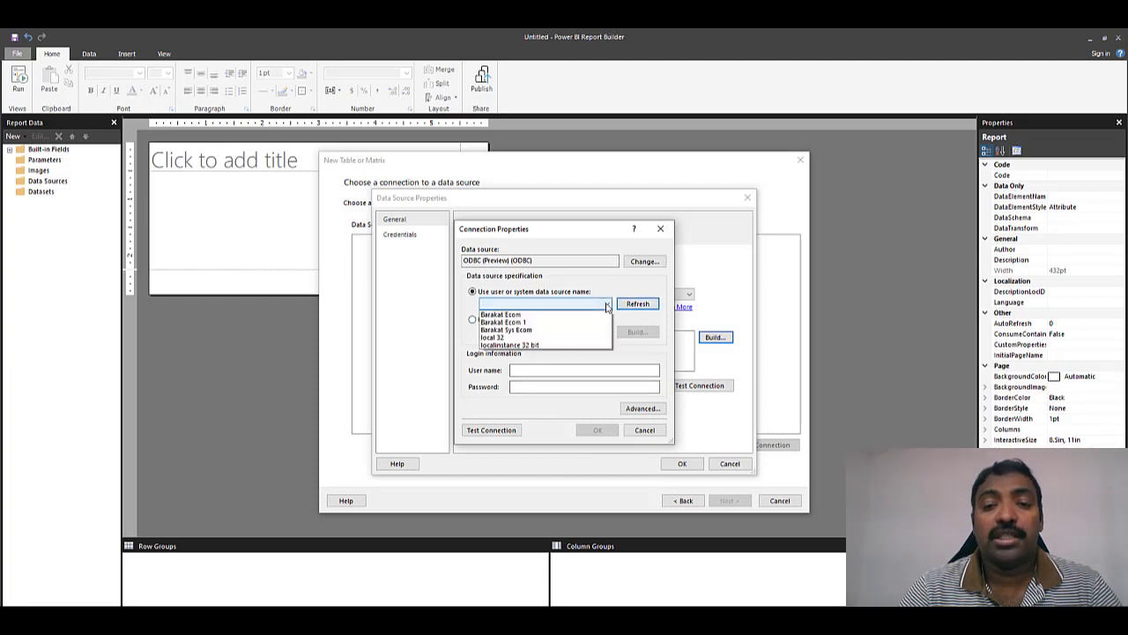
pyautogui.click(524, 344)
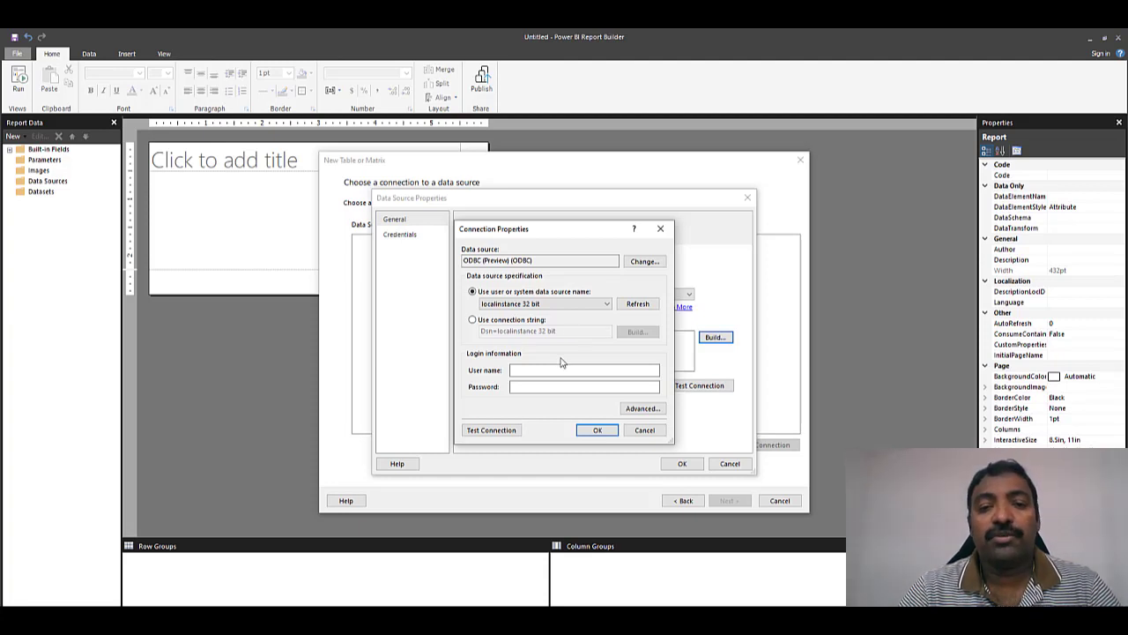
pyautogui.click(508, 432)
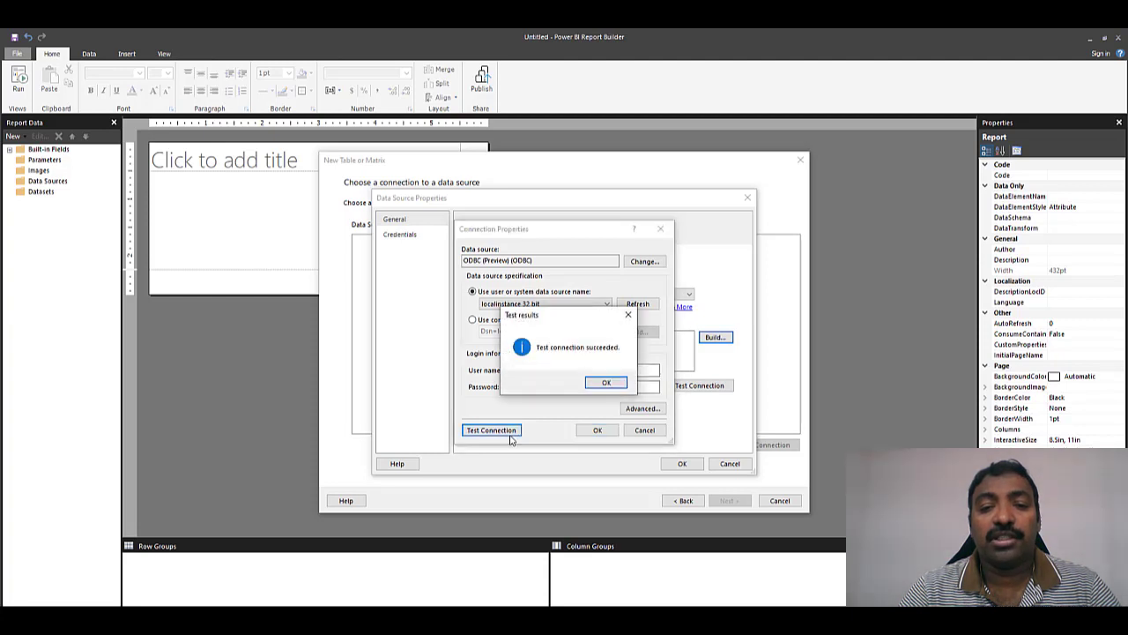
pyautogui.click(602, 382)
pyautogui.click(599, 430)
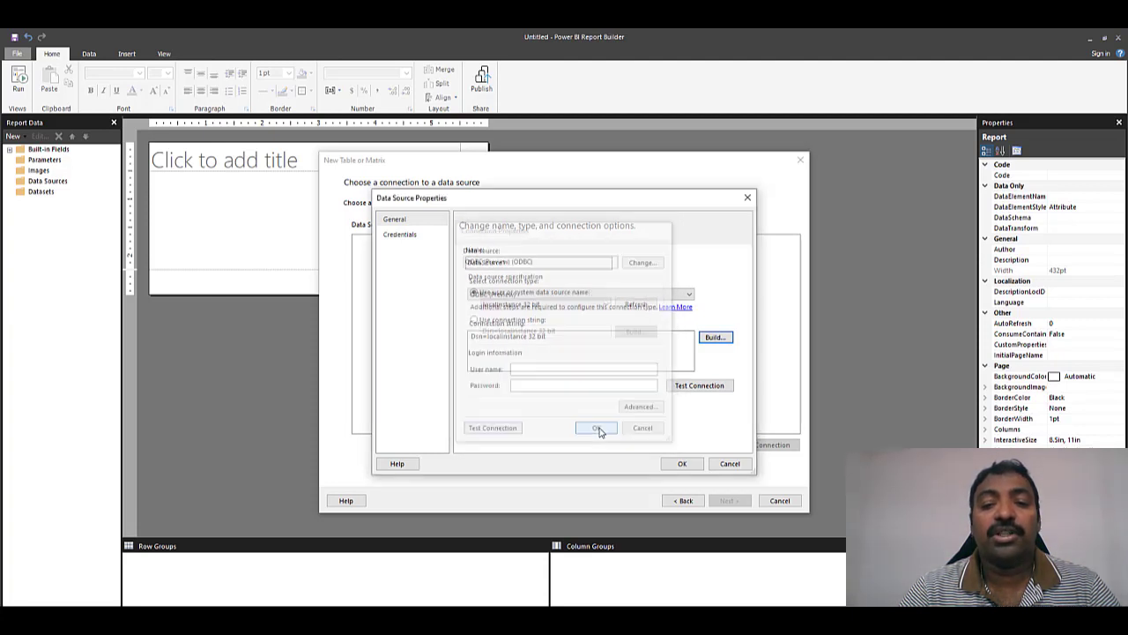
pyautogui.click(683, 464)
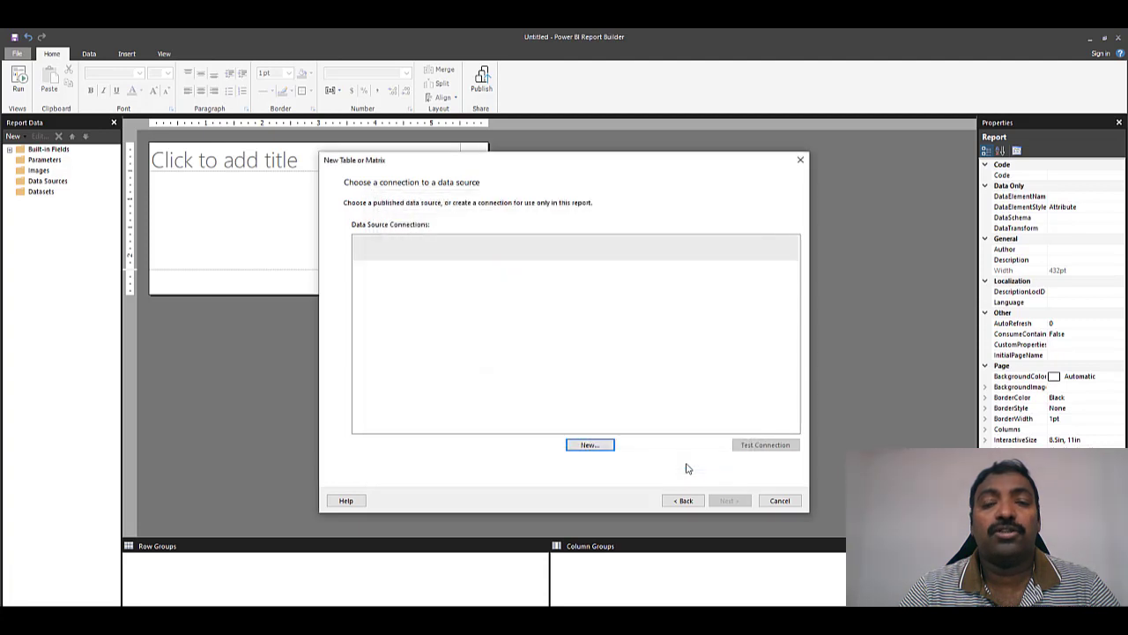
# - Enter and run the query 'SELECT * from retro_orders', then continue to field arrangement
pyautogui.click(721, 501)
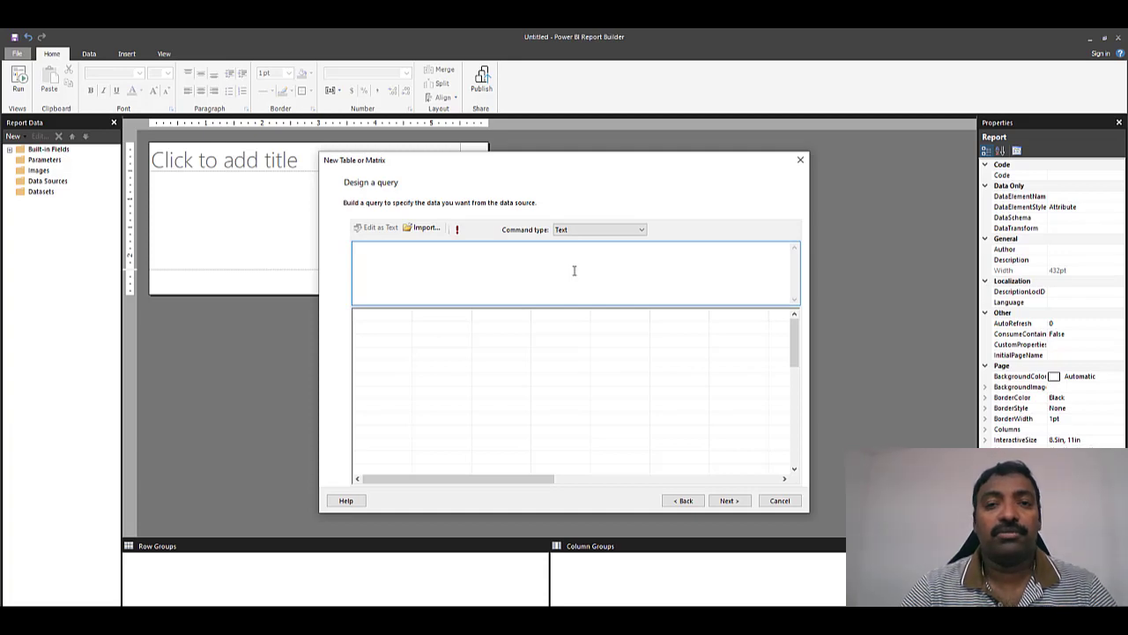
pyautogui.write('SELECT ')
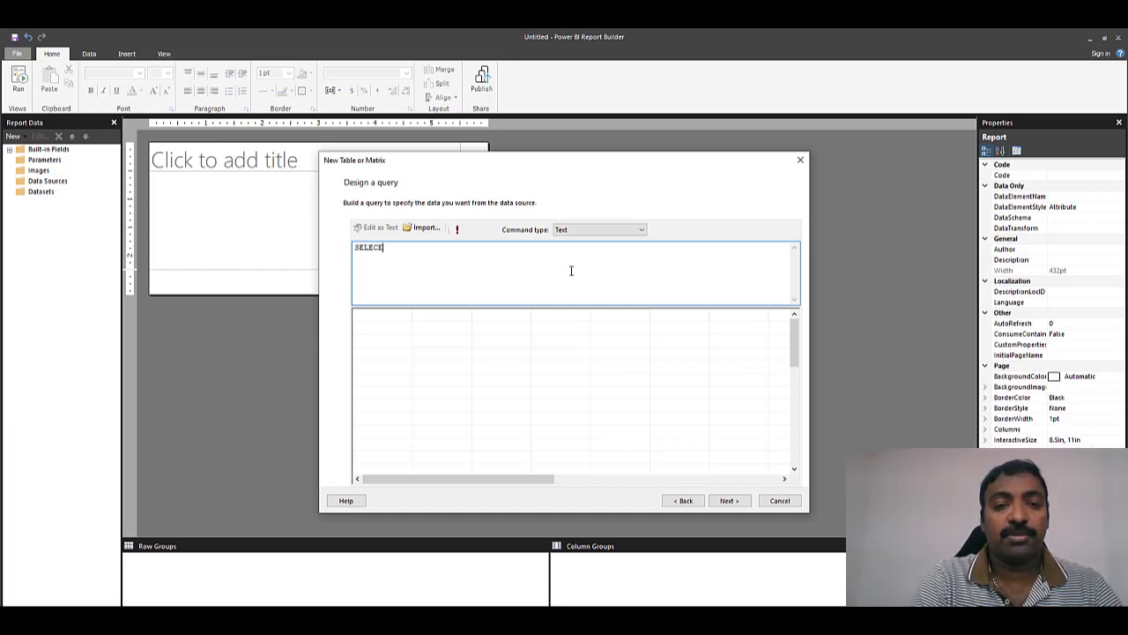
pyautogui.write('* from retro_orders')
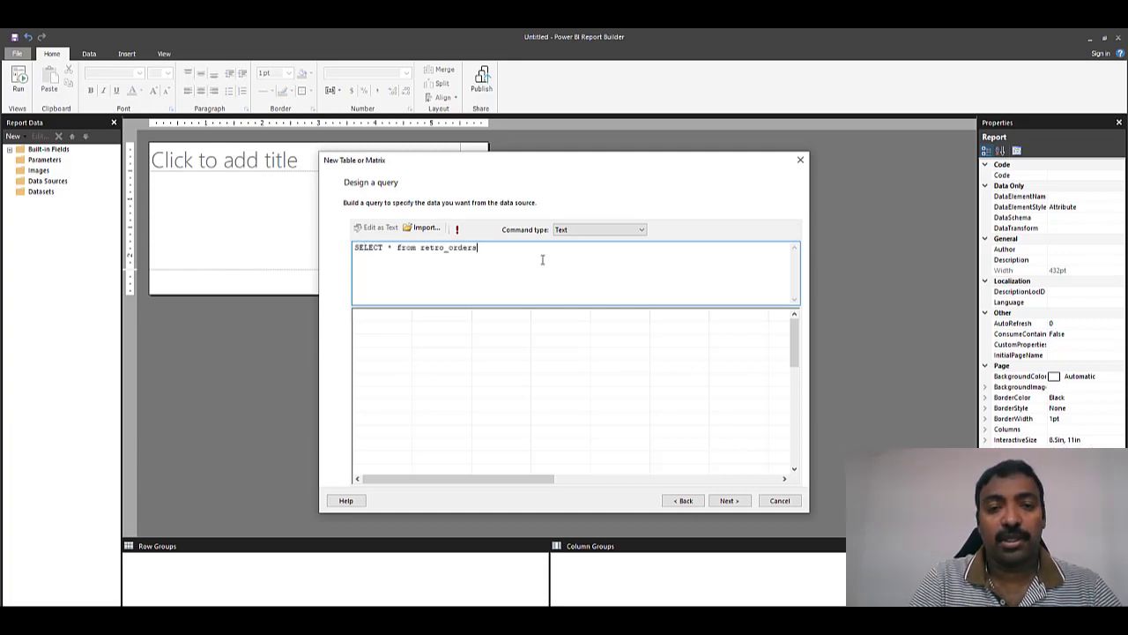
pyautogui.click(457, 230)
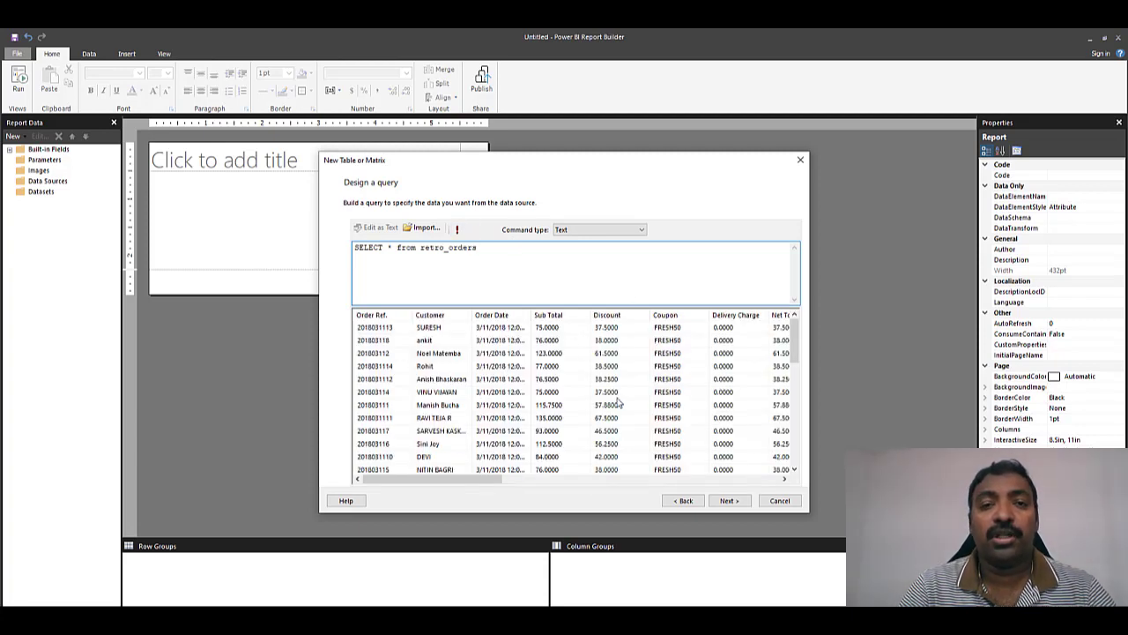
pyautogui.click(728, 501)
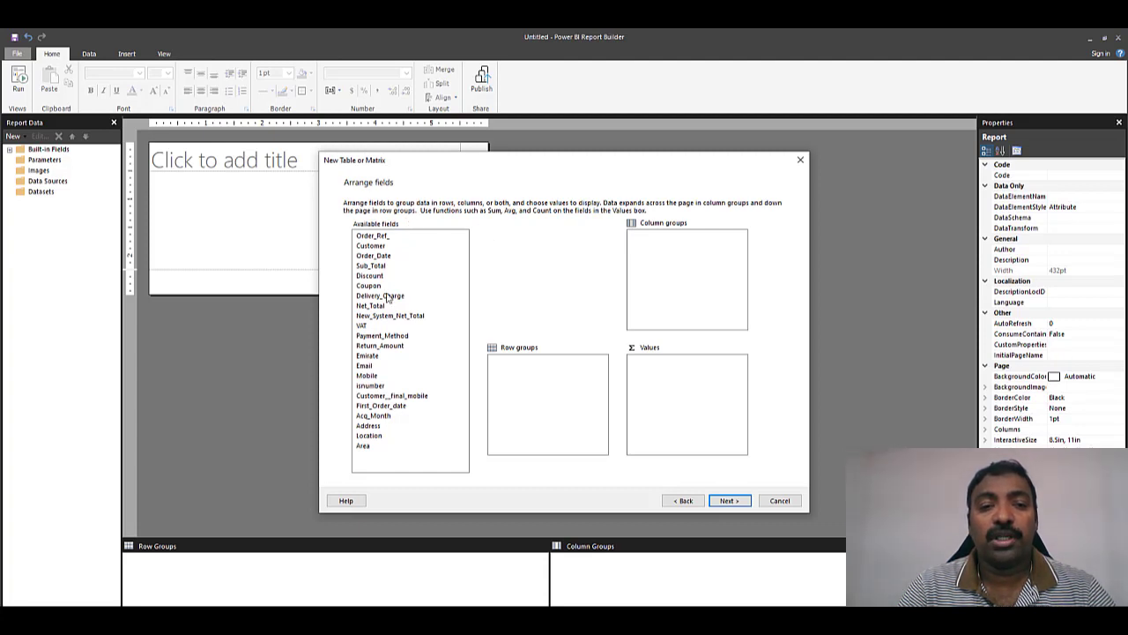
# - Group the matrix rows by Acq_Month and the columns by Emirate
pyautogui.click(382, 416)
pyautogui.moveTo(433, 415); pyautogui.dragTo(549, 379)
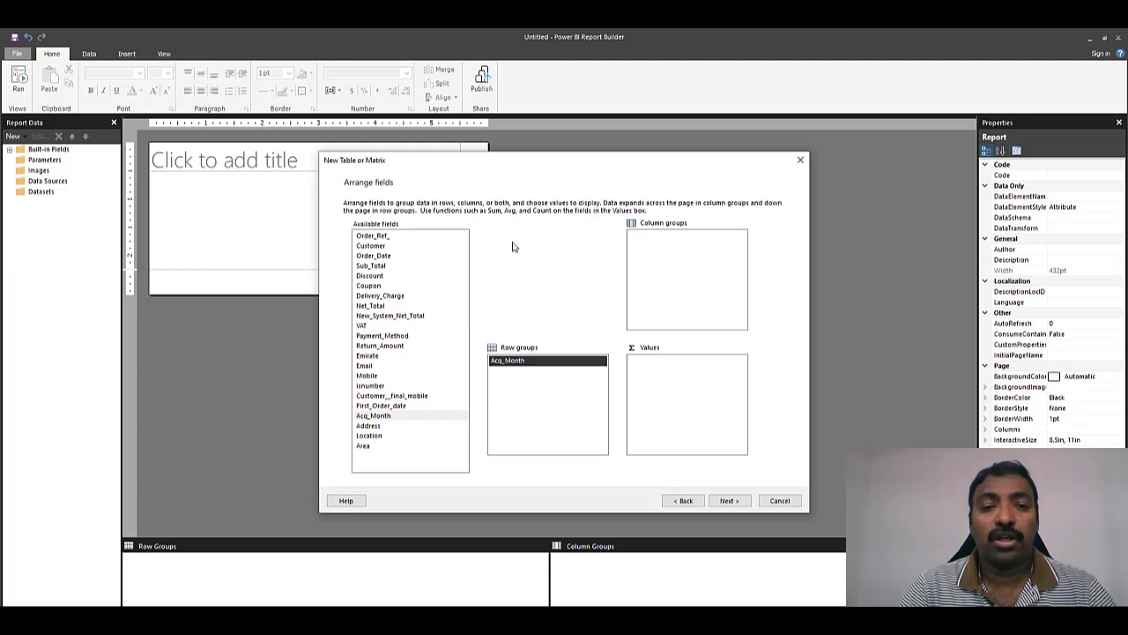
pyautogui.moveTo(373, 358); pyautogui.dragTo(698, 253)
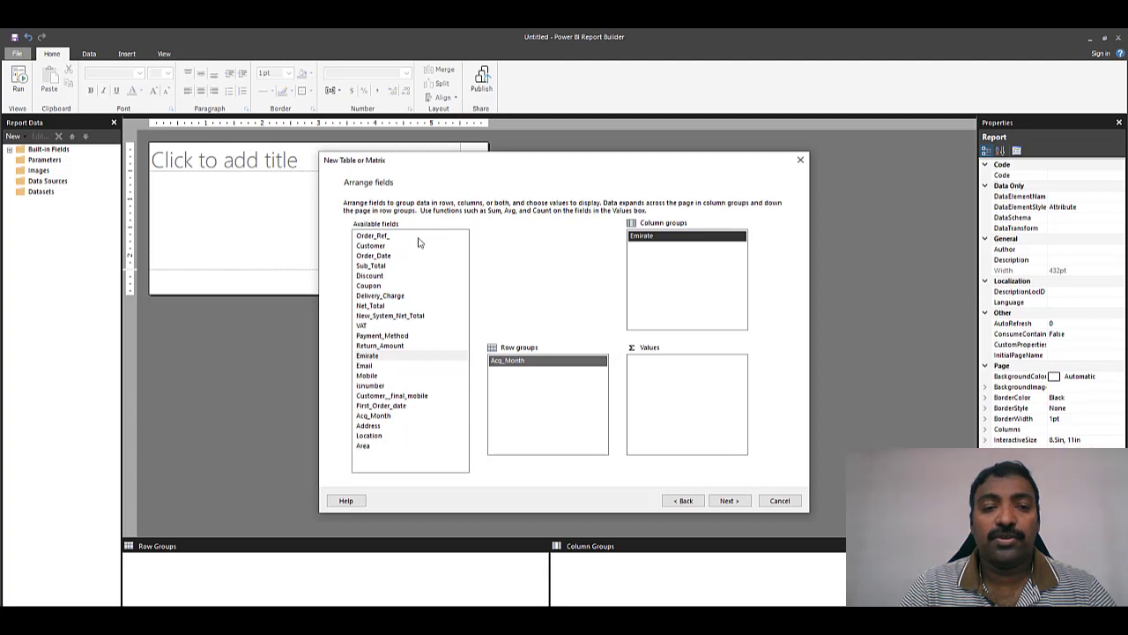
# - Add Order_Ref_ as a Count, plus summed Sub_Total and Discount, to the matrix values
pyautogui.moveTo(385, 238); pyautogui.dragTo(684, 402)
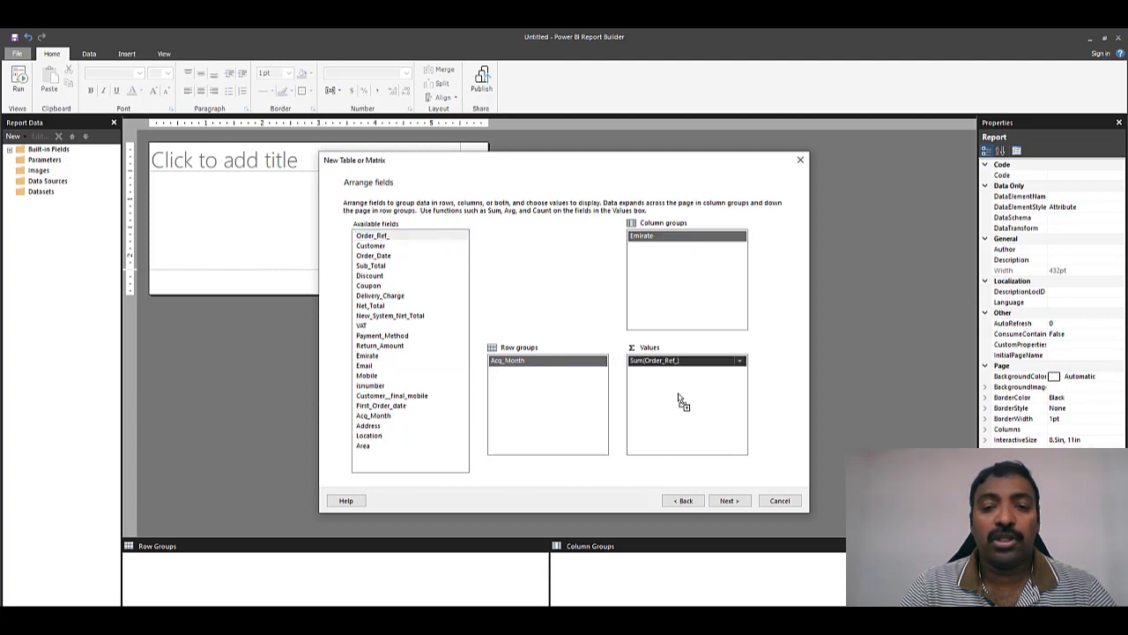
pyautogui.click(740, 362)
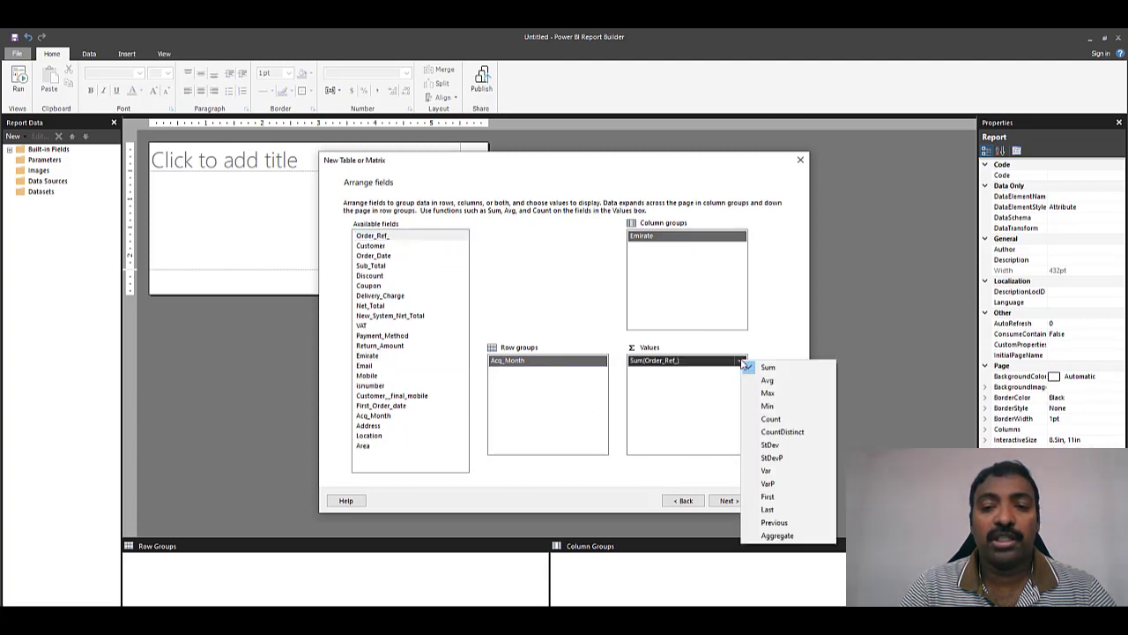
pyautogui.click(769, 420)
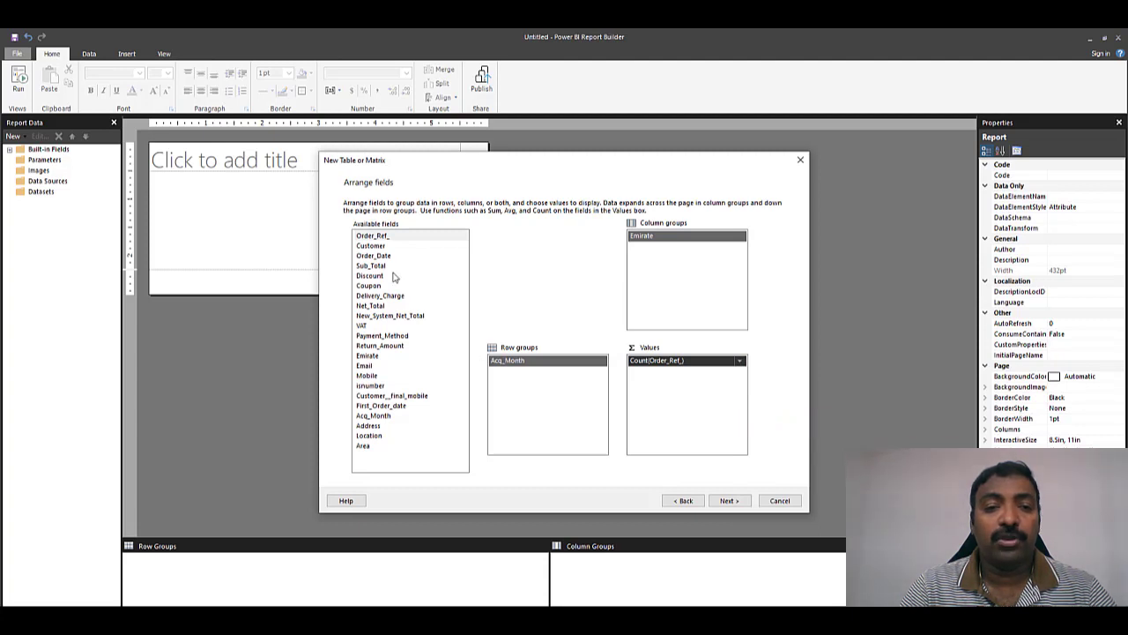
pyautogui.moveTo(368, 268); pyautogui.dragTo(674, 374)
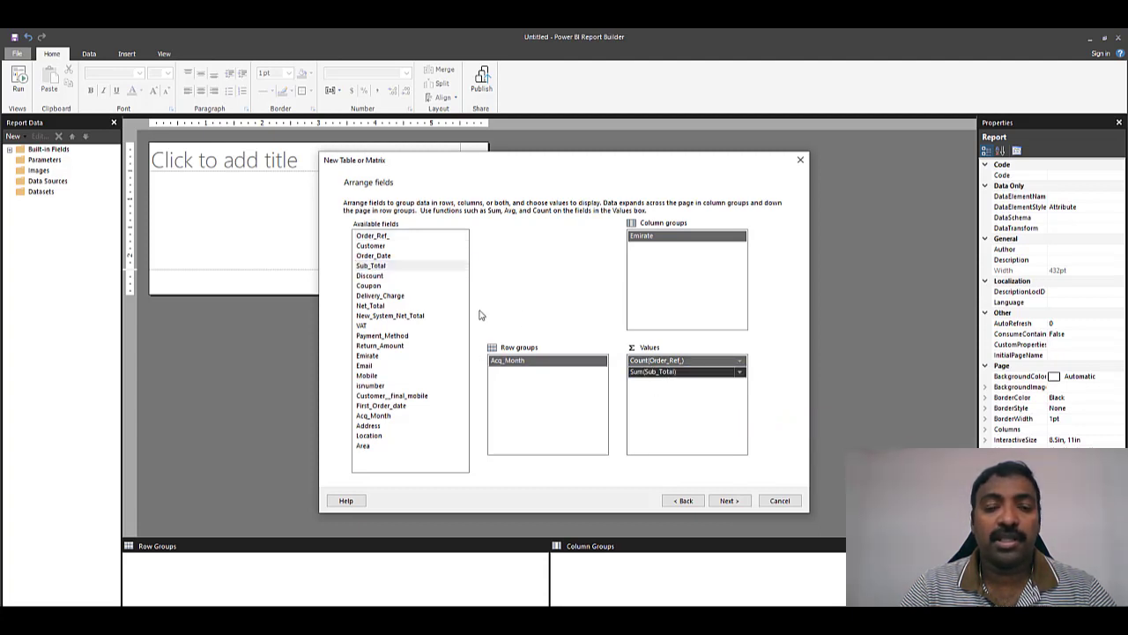
pyautogui.moveTo(374, 276); pyautogui.dragTo(683, 394)
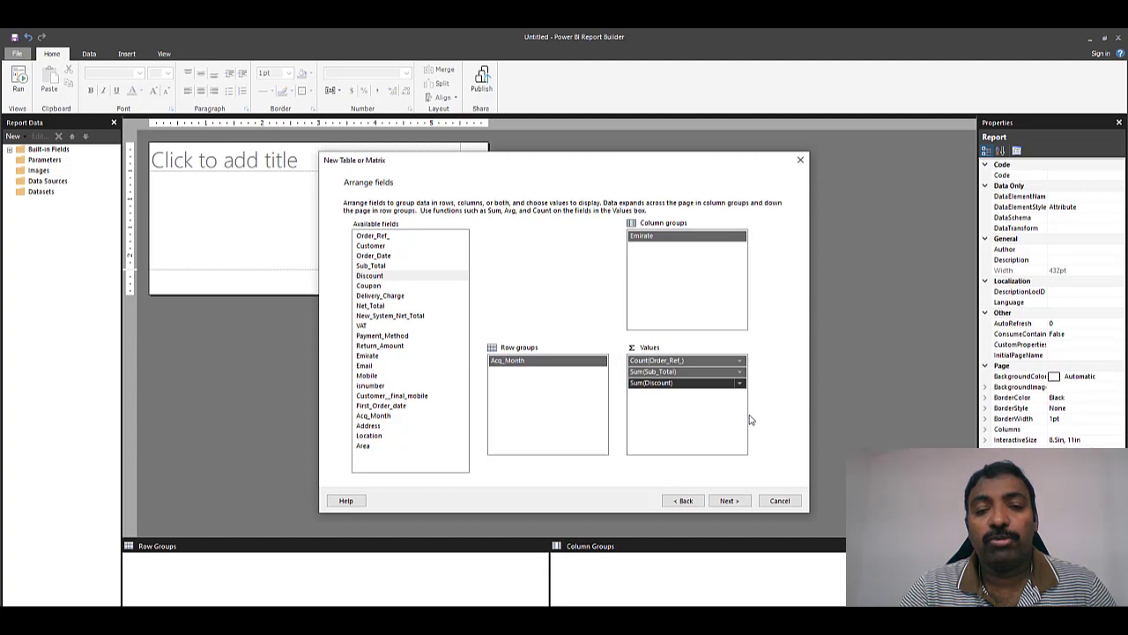
pyautogui.click(743, 504)
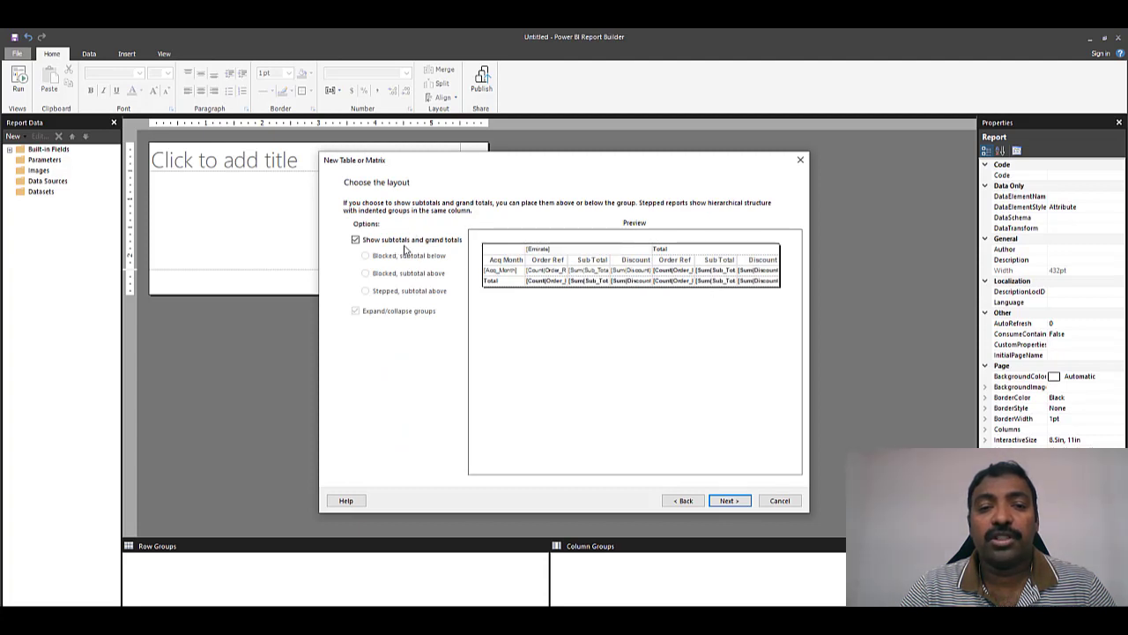
# - Keep subtotals and grand totals enabled and finish the wizard to place the matrix in the report
pyautogui.click(355, 240)
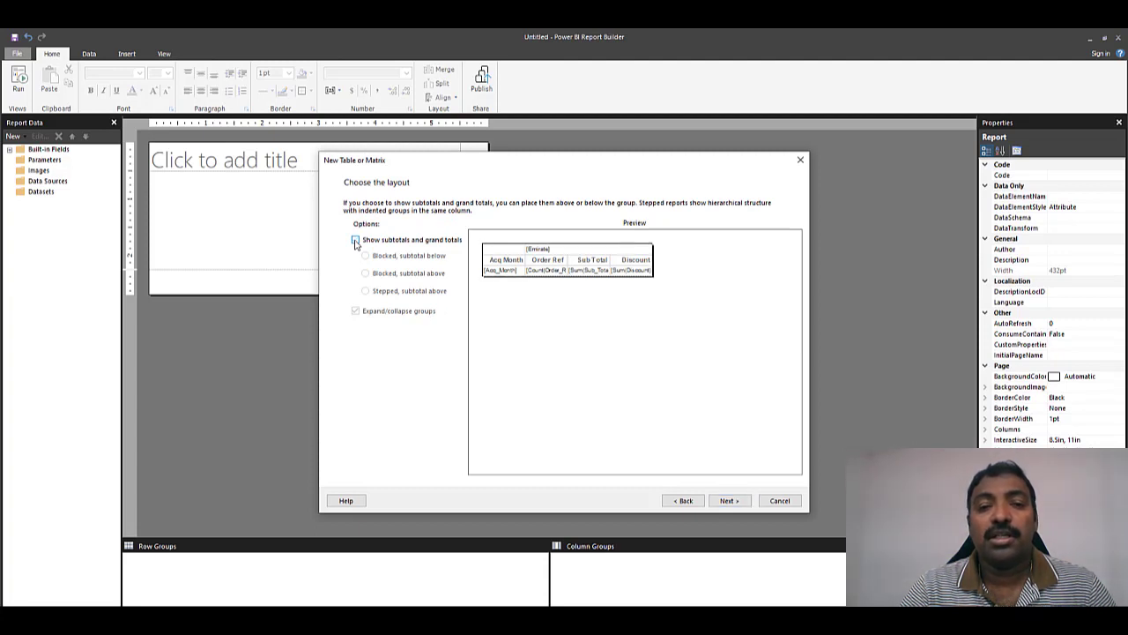
pyautogui.click(355, 240)
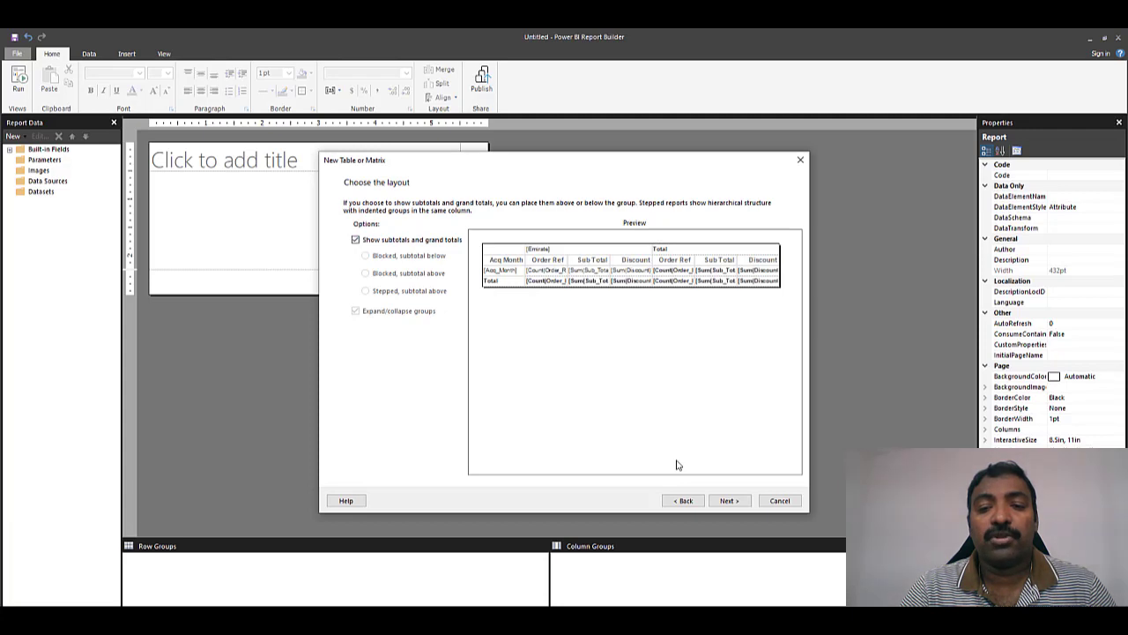
pyautogui.click(729, 500)
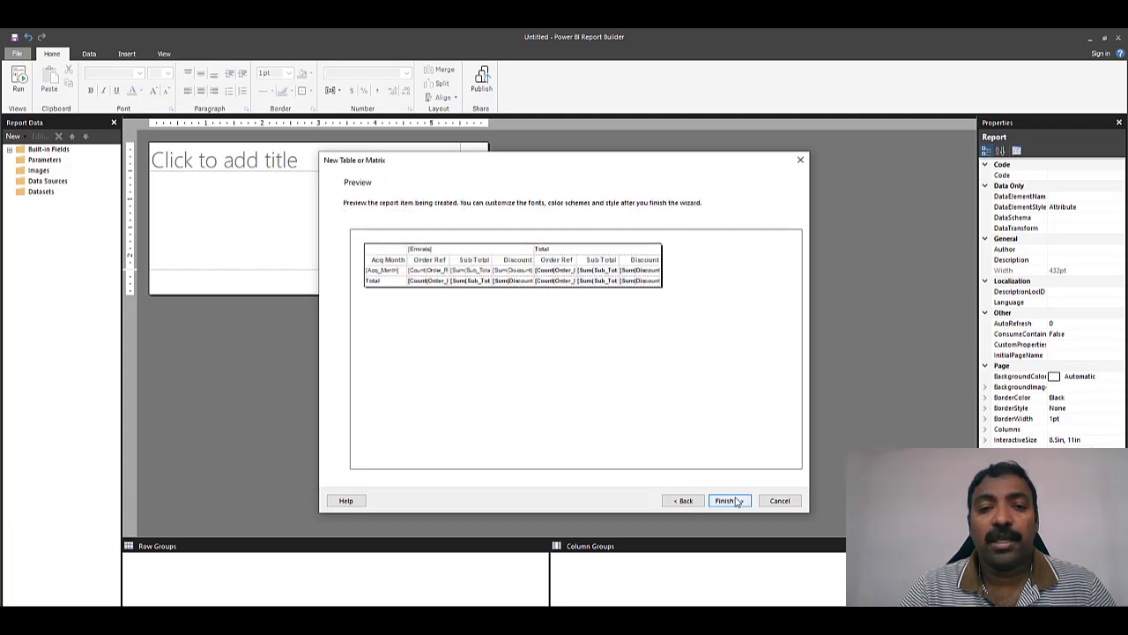
pyautogui.click(738, 501)
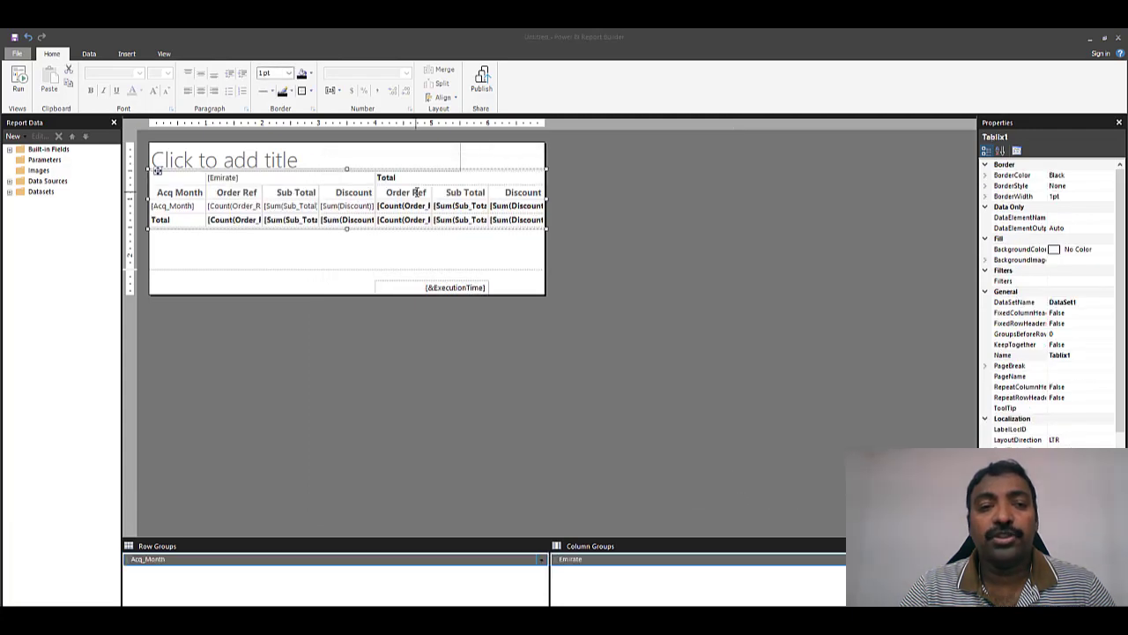
pyautogui.click(296, 159)
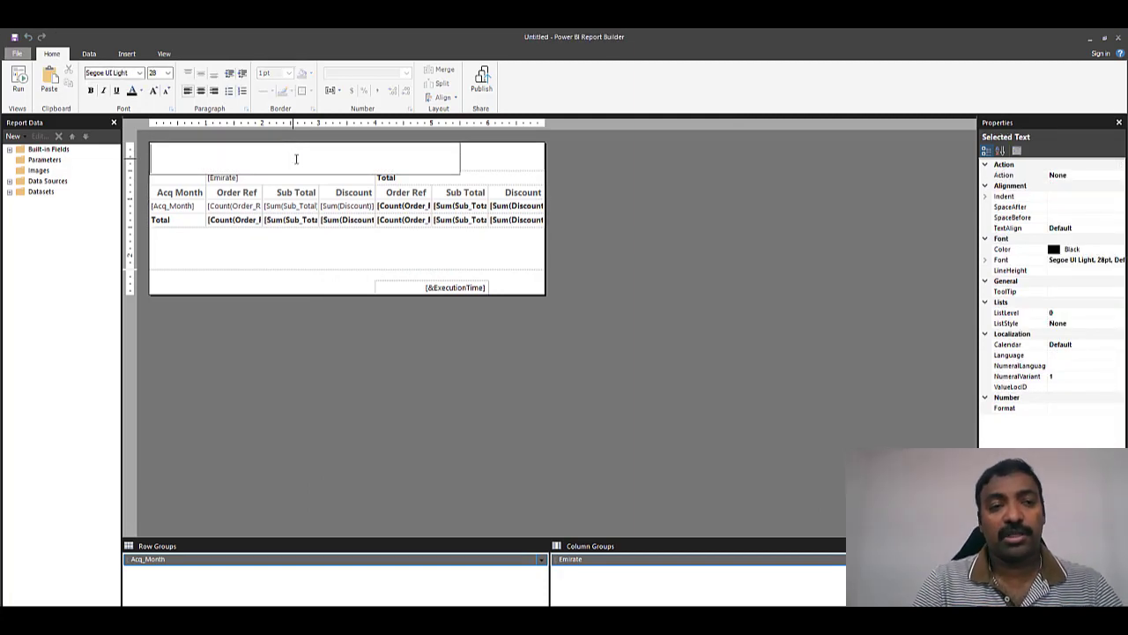
# - Title the report 'EmiratesOrderDetails', run a preview, and return to design view
pyautogui.write('EmiratesO')
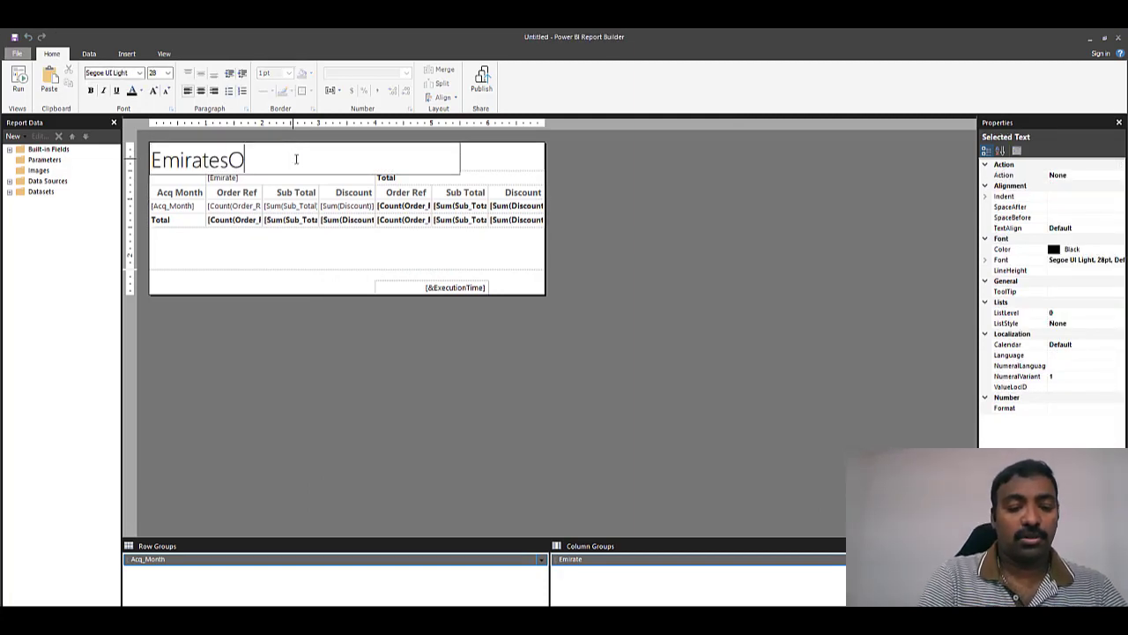
pyautogui.write('rderDetails')
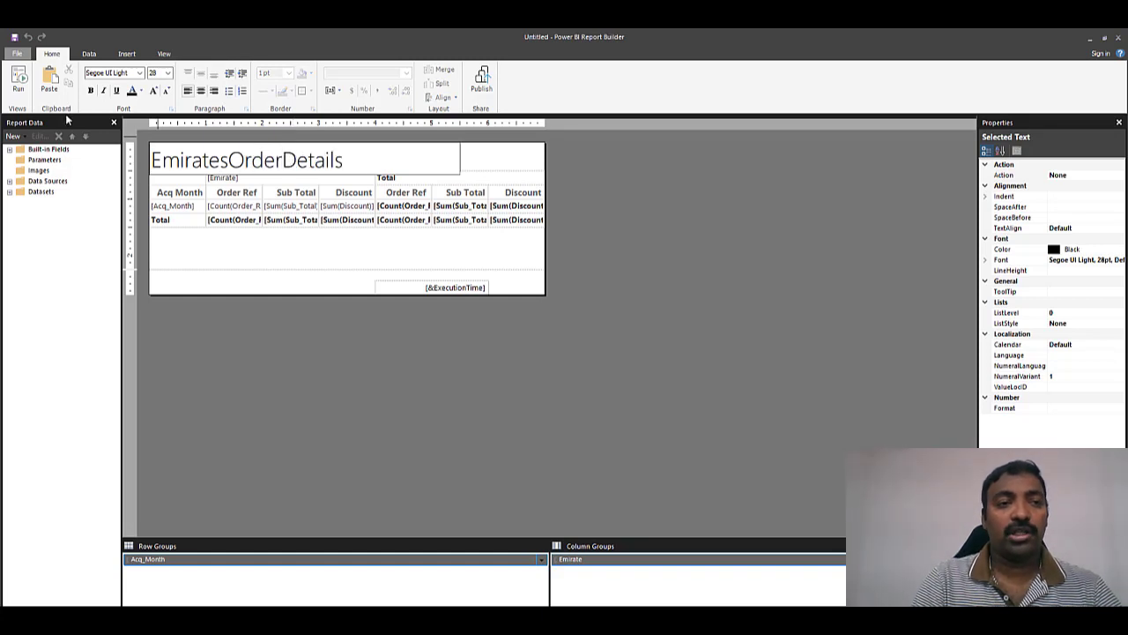
pyautogui.click(19, 88)
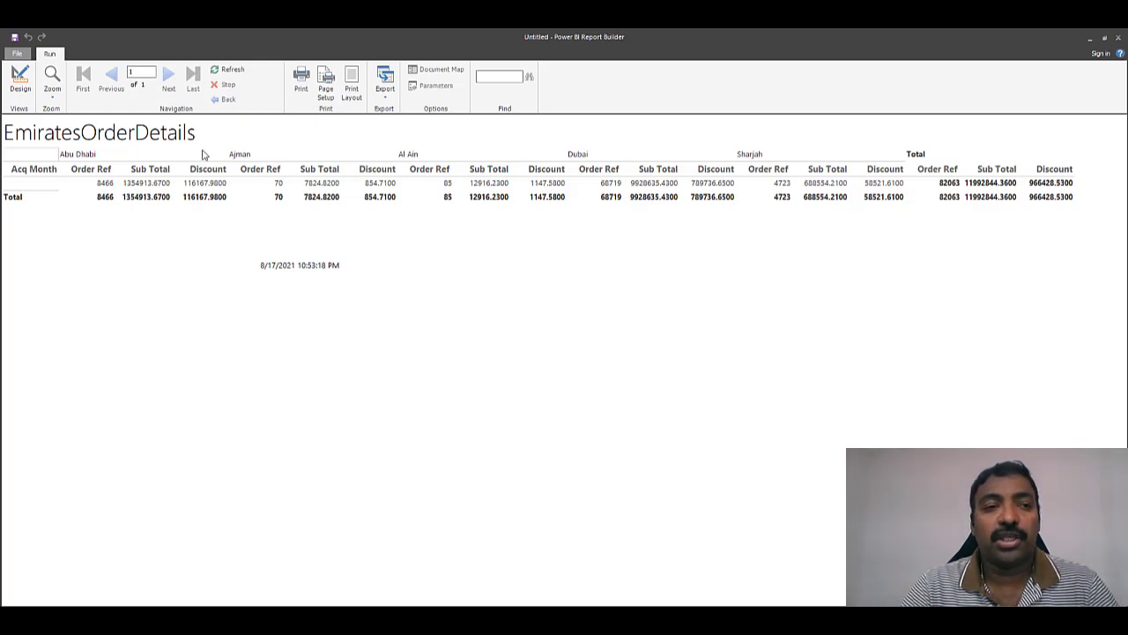
pyautogui.click(19, 78)
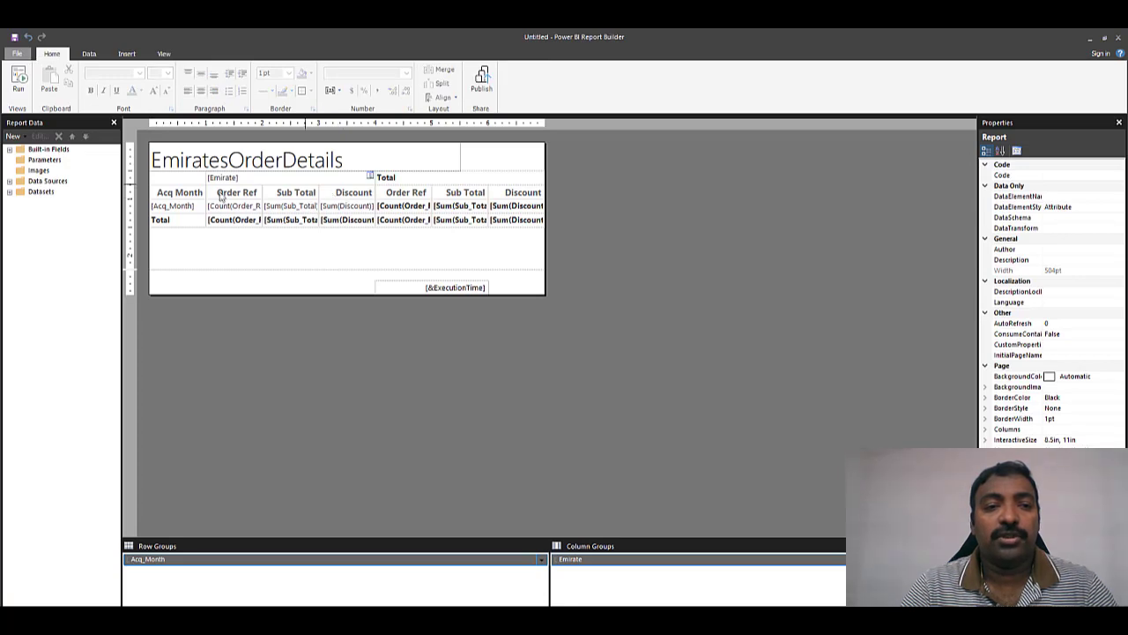
# - Apply borders on all sides to every cell of the matrix
pyautogui.click(187, 198)
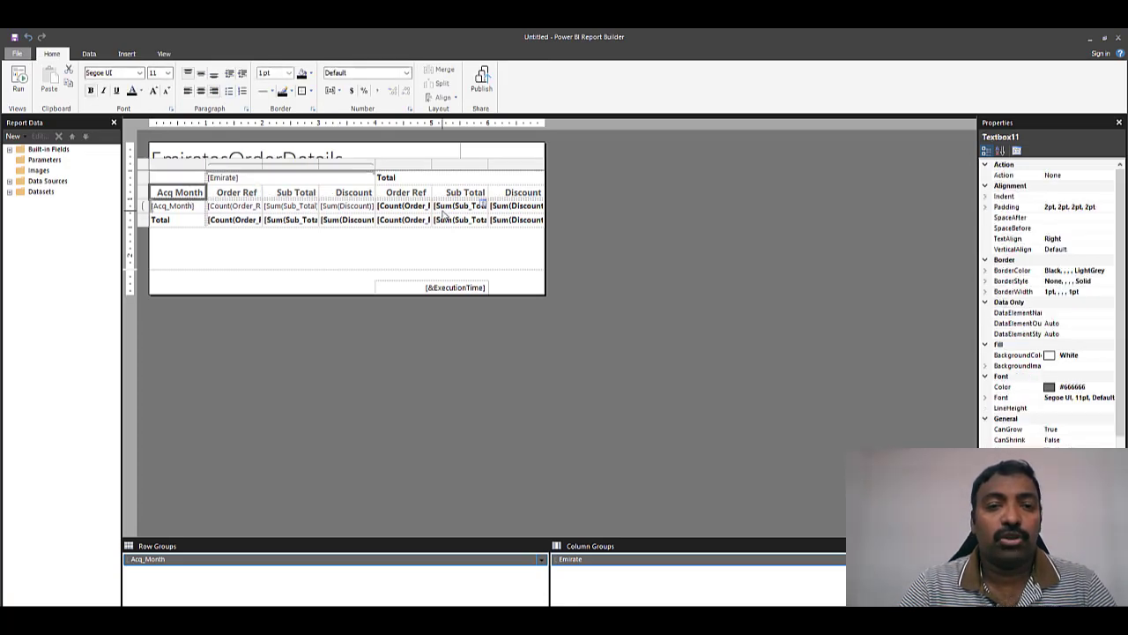
pyautogui.click(197, 205)
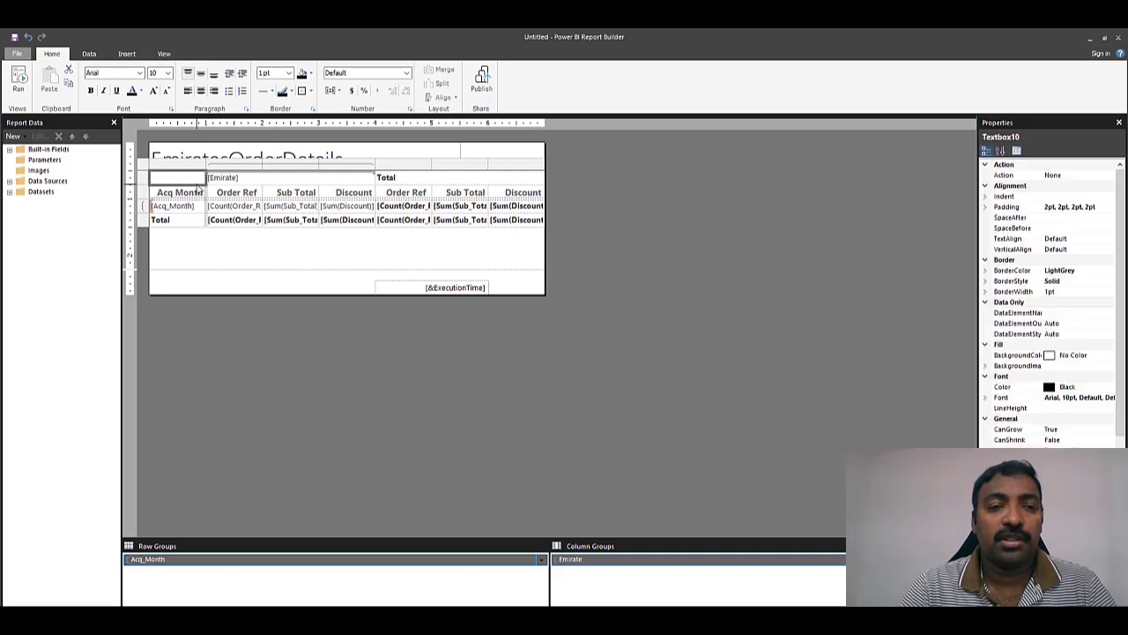
pyautogui.click(517, 225)
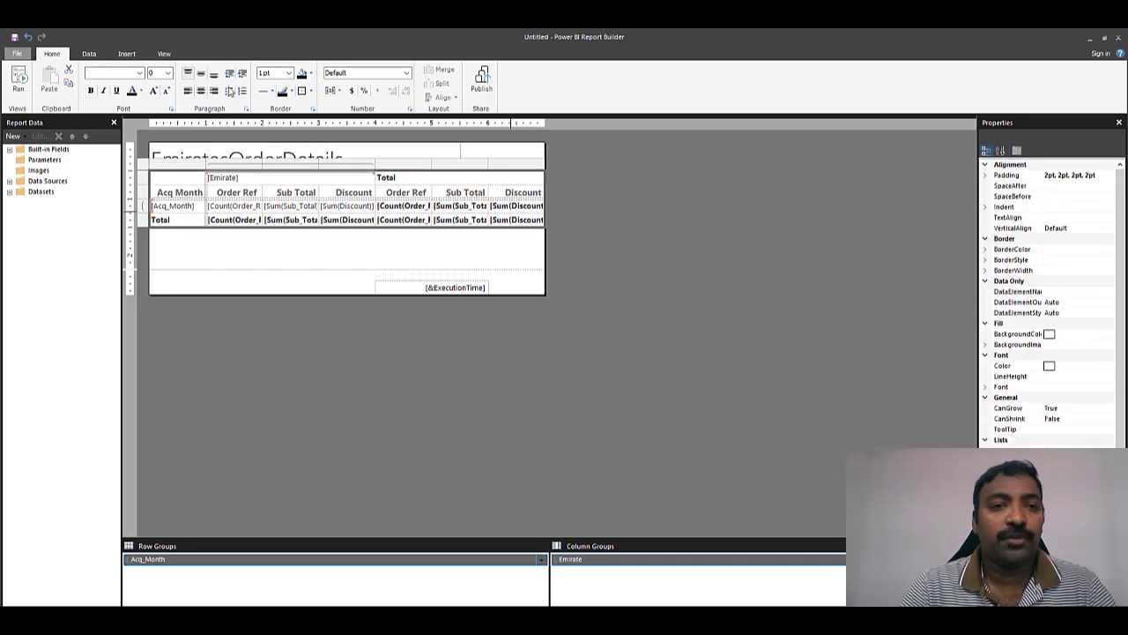
pyautogui.click(311, 91)
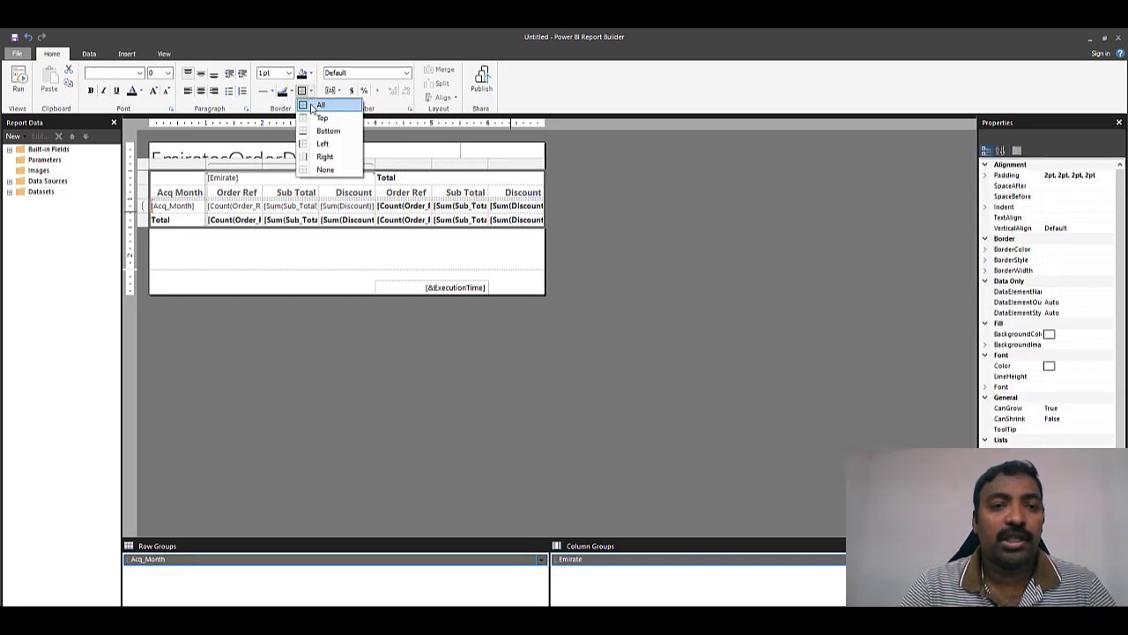
pyautogui.click(321, 104)
pyautogui.click(278, 185)
# - Centre the [Emirate] and Total headers, with Total also middle-aligned, and rerun the preview
pyautogui.click(277, 180)
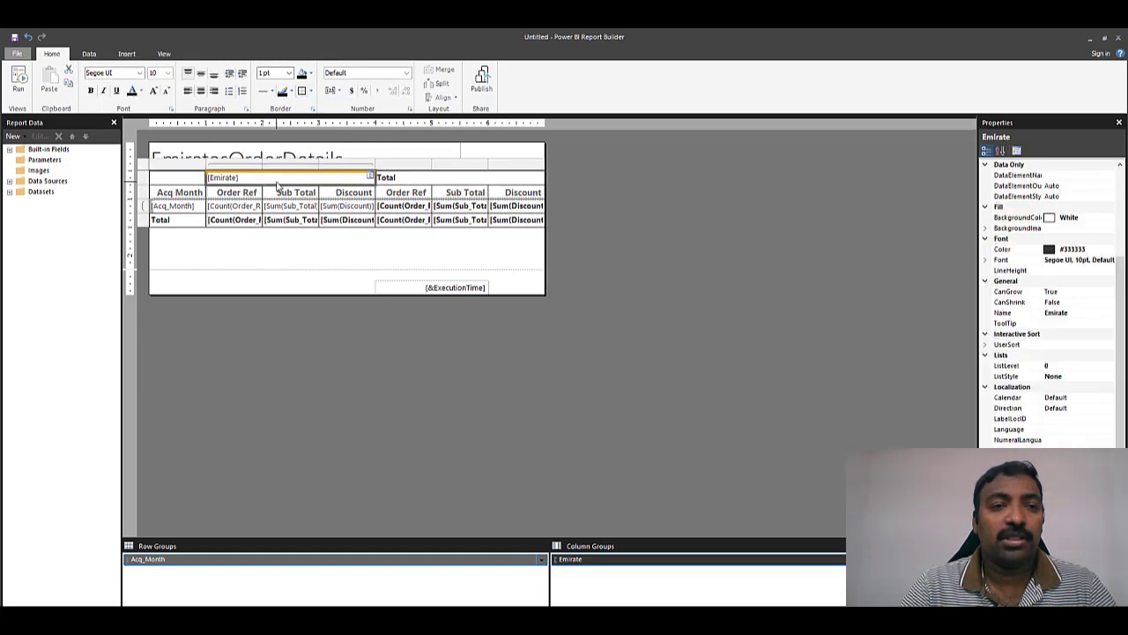
pyautogui.click(202, 76)
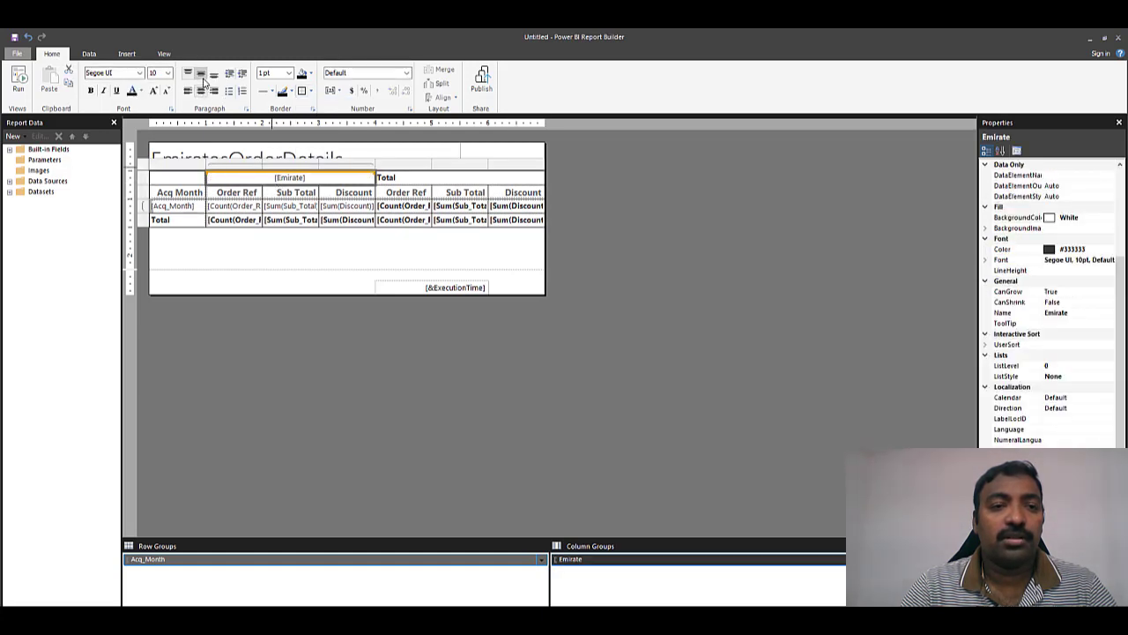
pyautogui.click(447, 179)
pyautogui.click(201, 90)
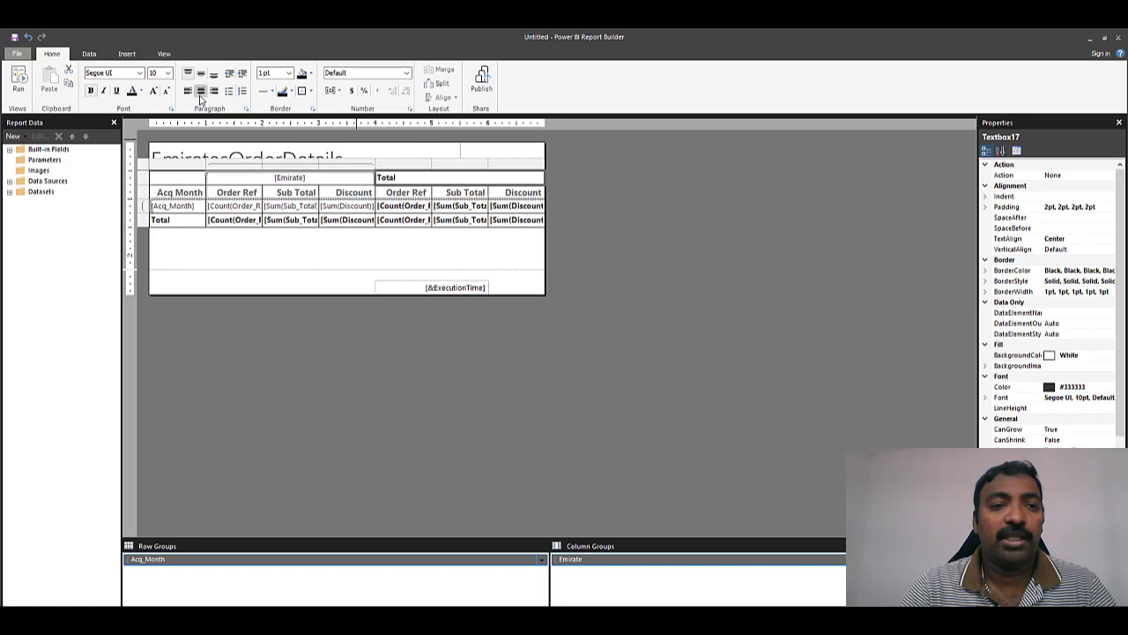
pyautogui.click(201, 74)
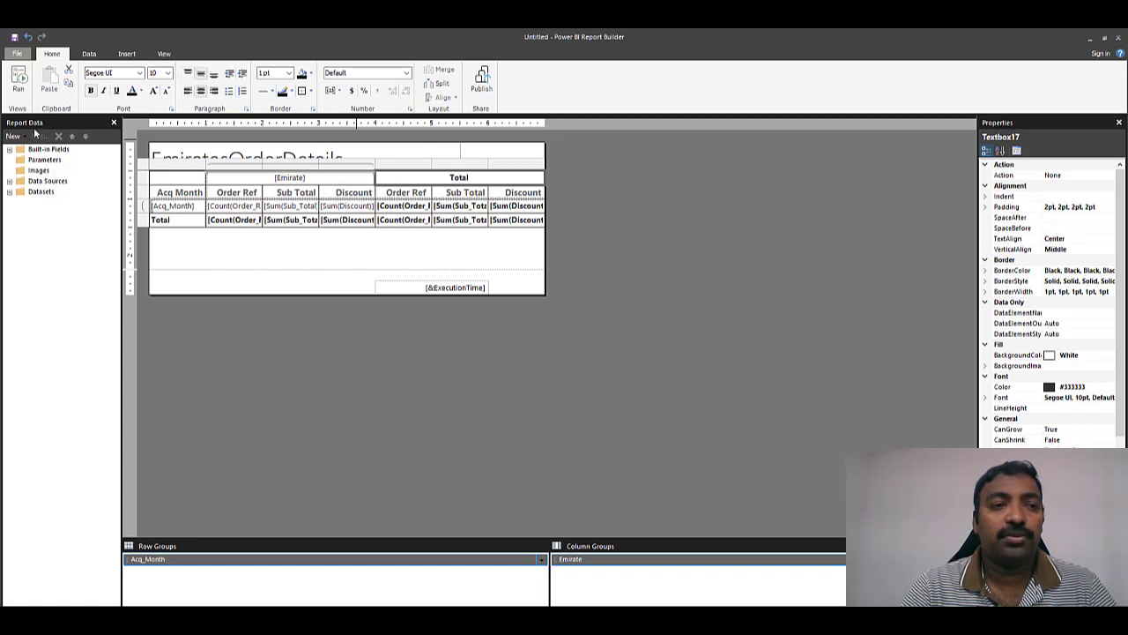
pyautogui.click(18, 81)
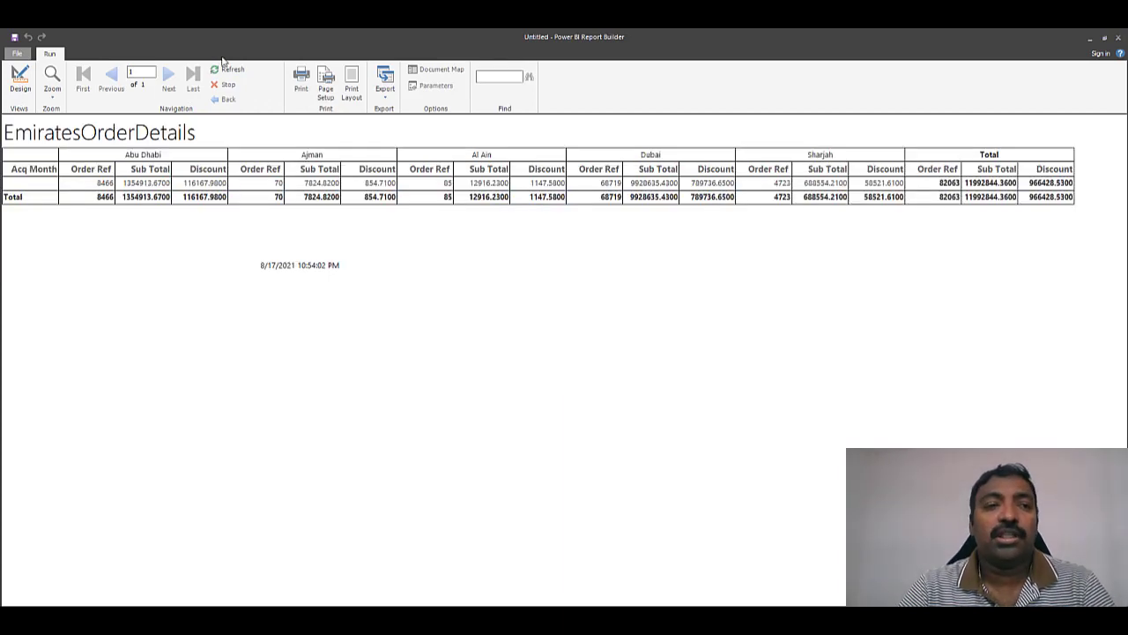
# - Return to design view and start publishing the report to Power BI
pyautogui.click(21, 82)
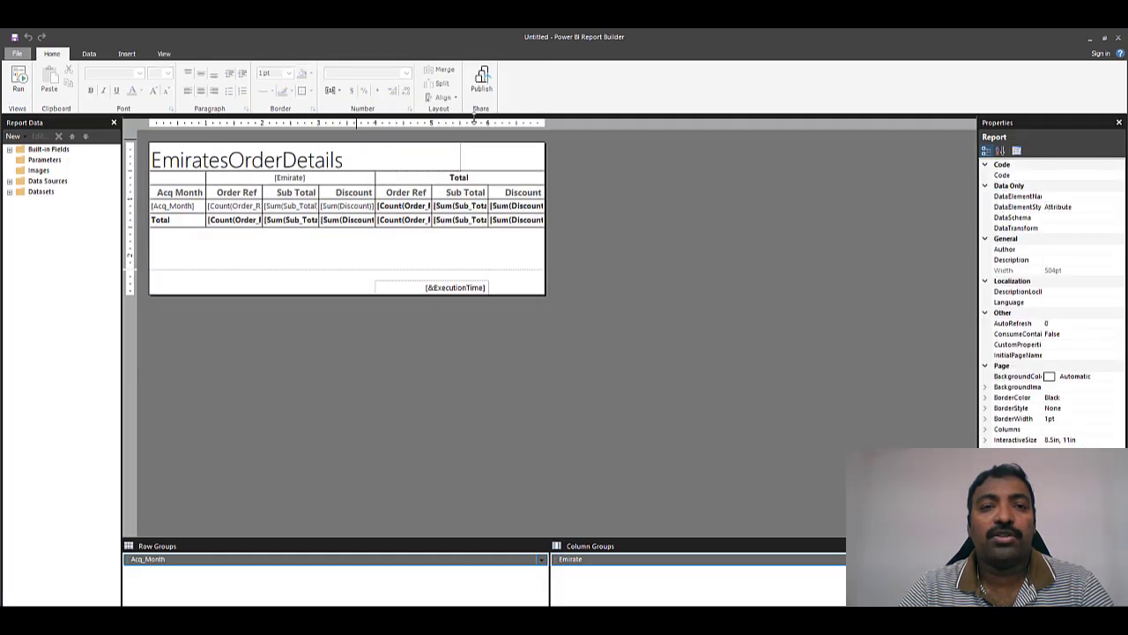
pyautogui.click(485, 88)
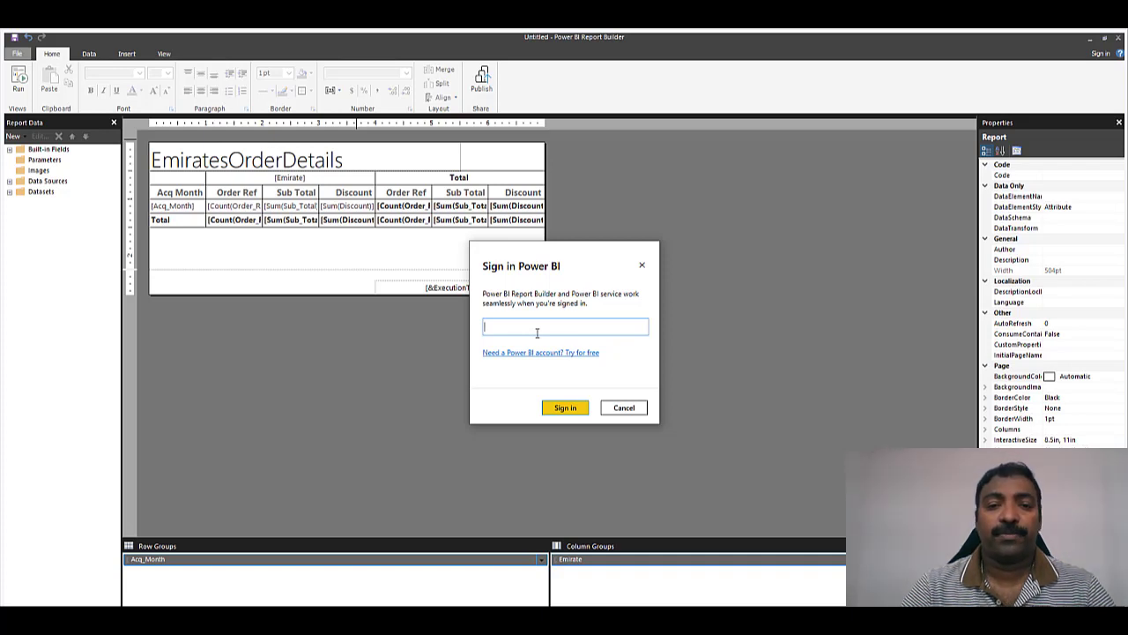
# - Sign in and publish the report to the DFTest workspace as MySQLOrderReport
pyautogui.write('vine')
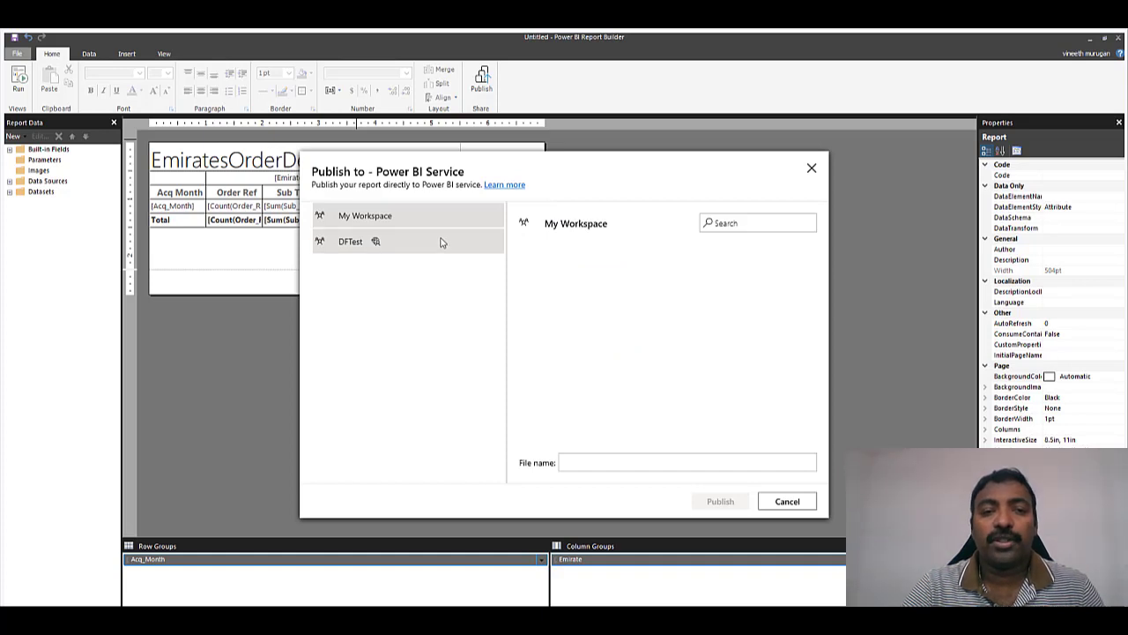
pyautogui.click(442, 242)
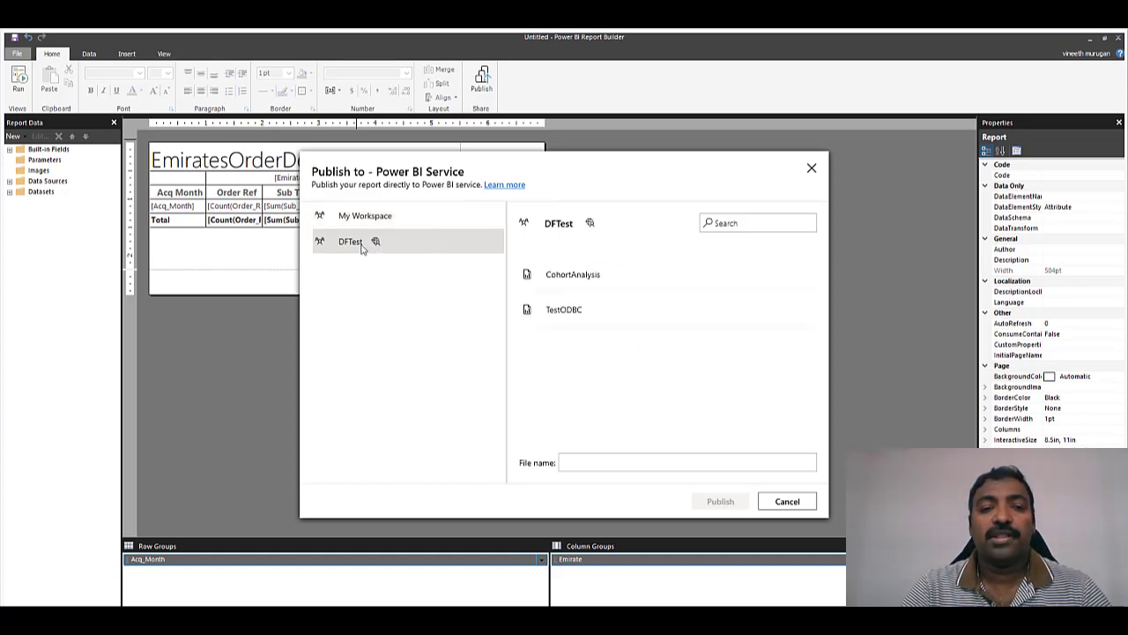
pyautogui.click(598, 463)
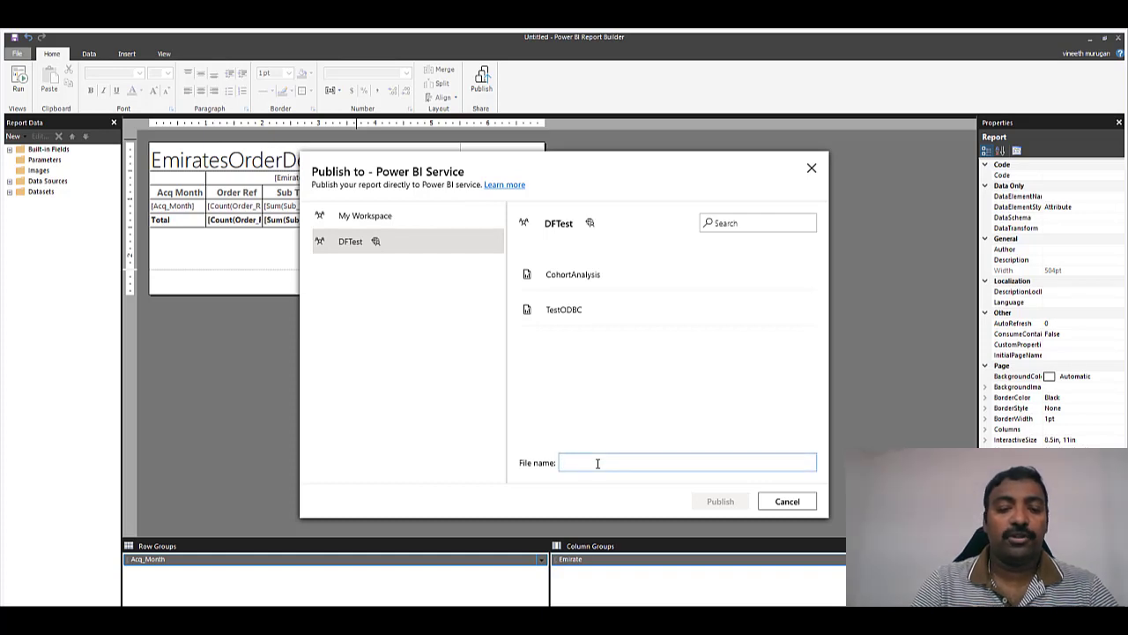
pyautogui.write('MySQL')
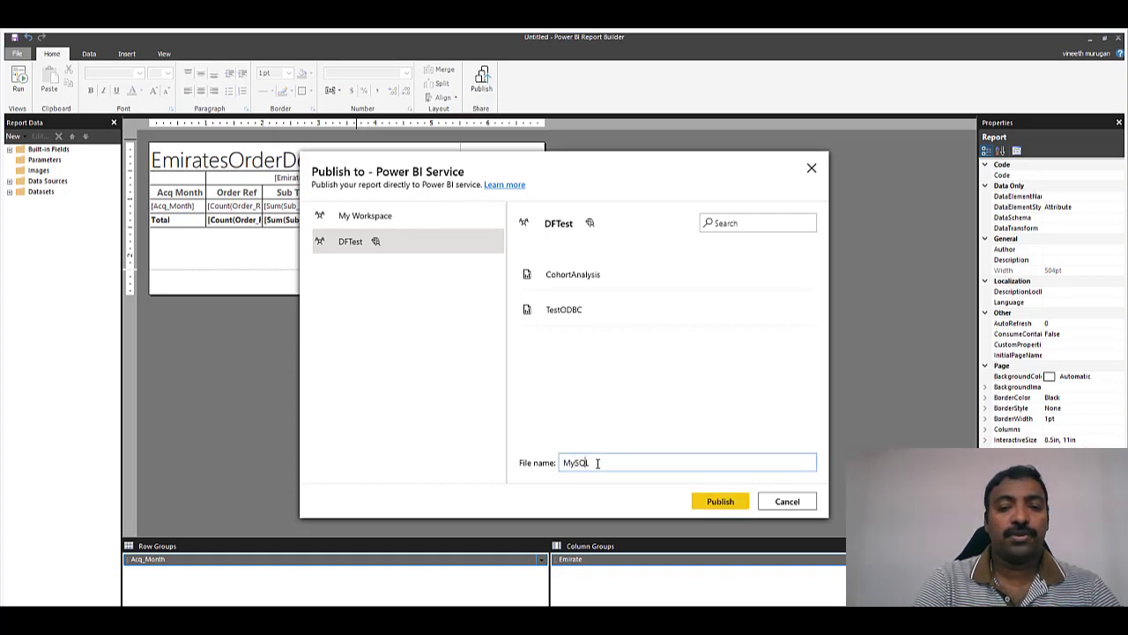
pyautogui.write('OrderReport')
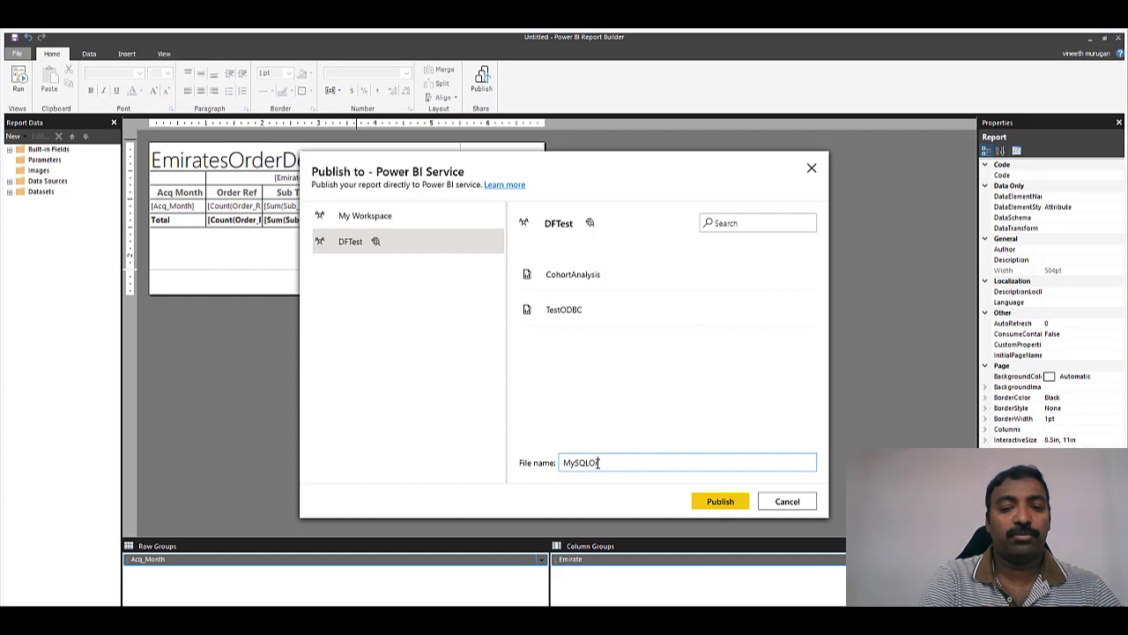
pyautogui.click(718, 502)
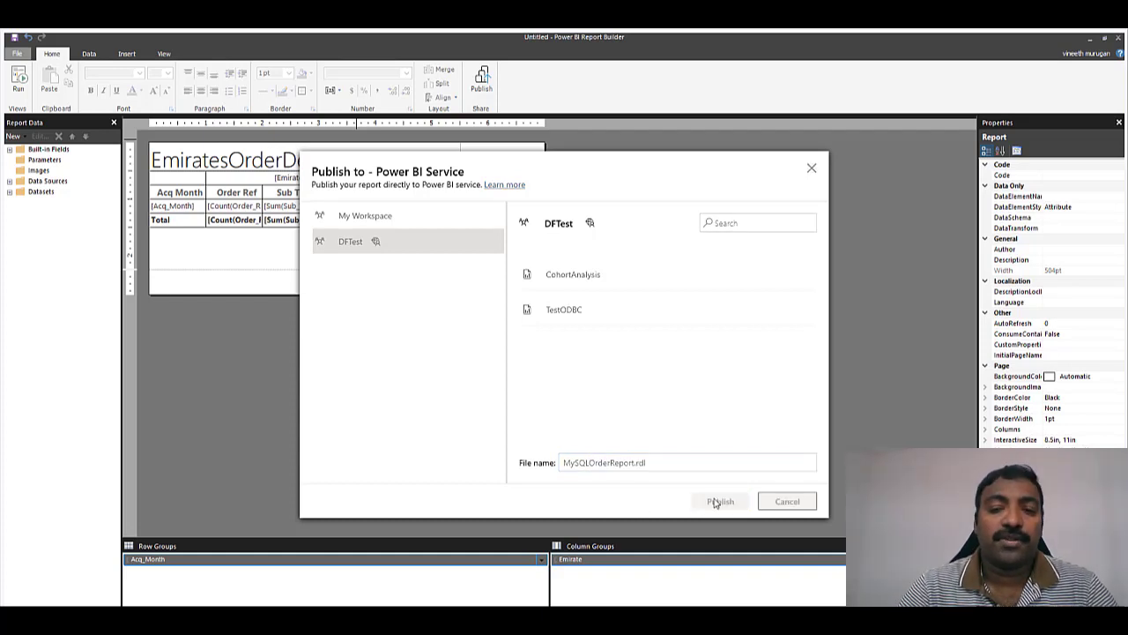
pyautogui.click(644, 395)
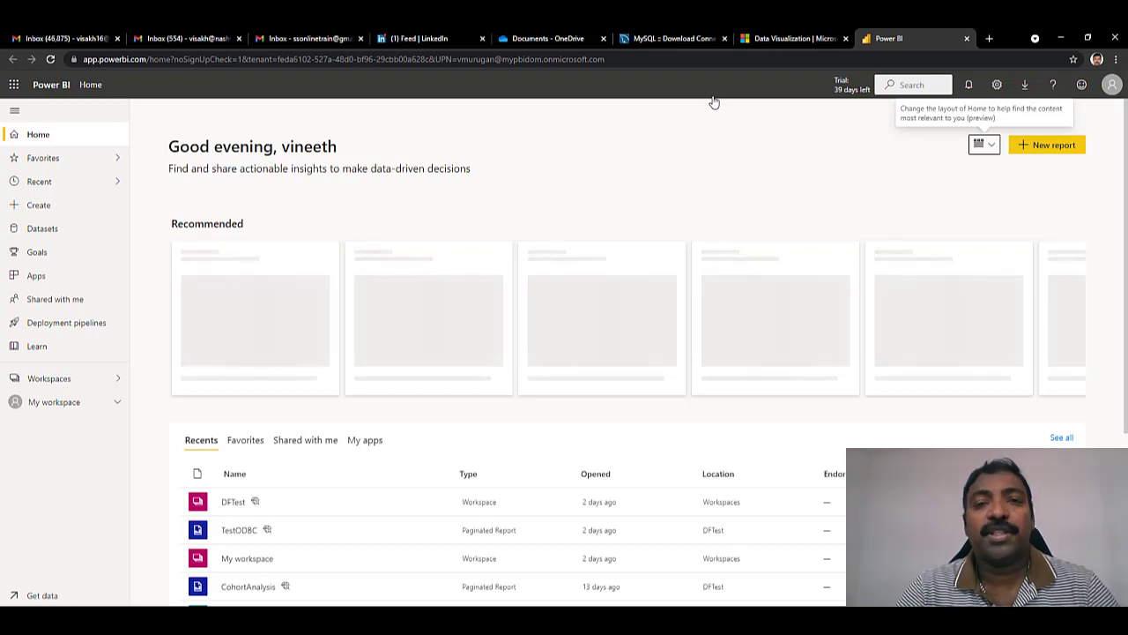
# - Open the MySQLOrderReport paginated report from the DFTest workspace
pyautogui.click(98, 393)
pyautogui.click(183, 192)
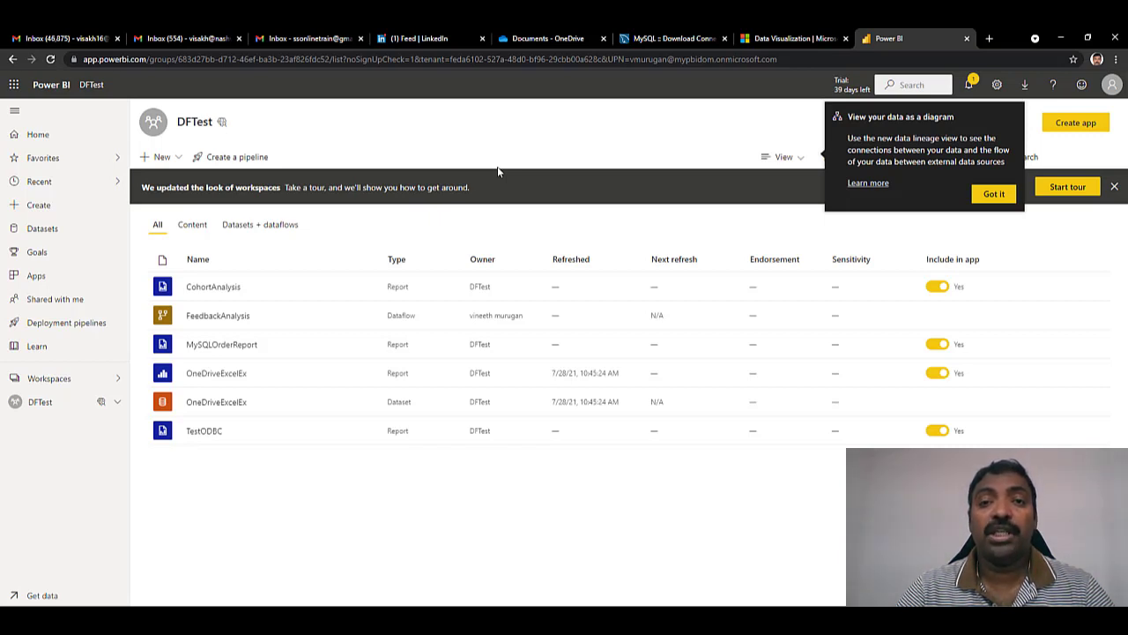
pyautogui.click(236, 347)
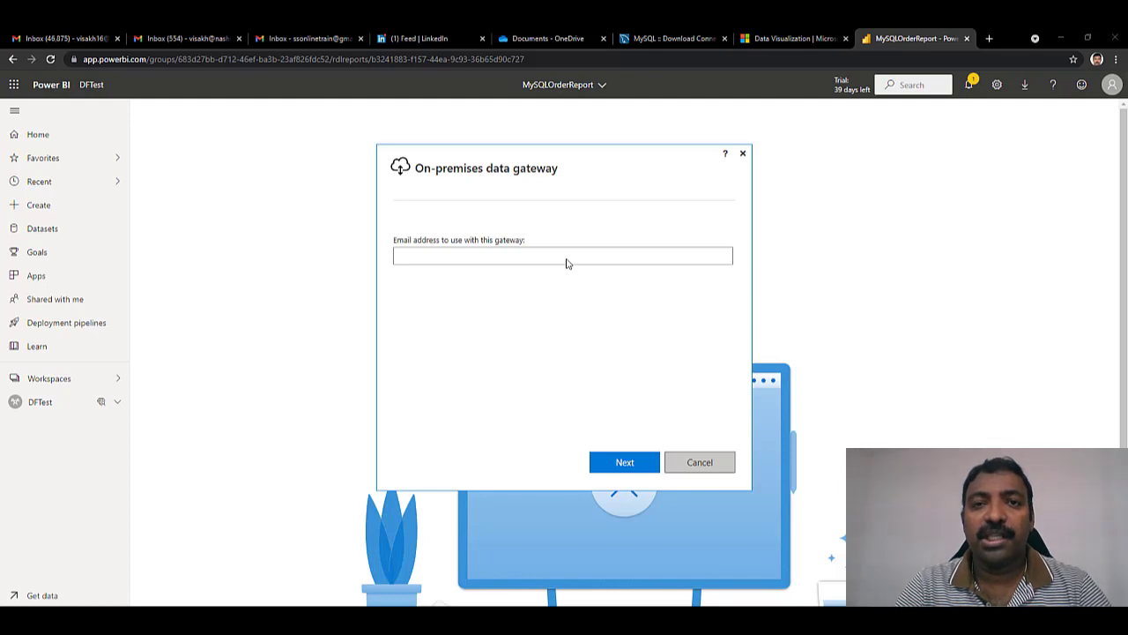
# - Sign the gateway in with the account e-mail, then close its status window
pyautogui.click(573, 258)
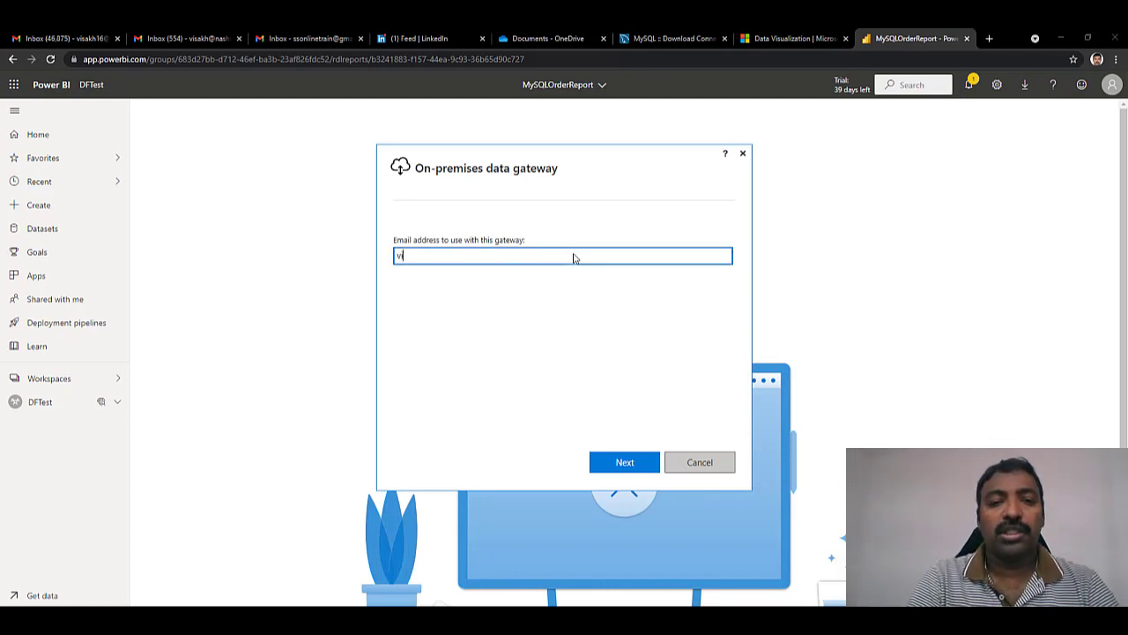
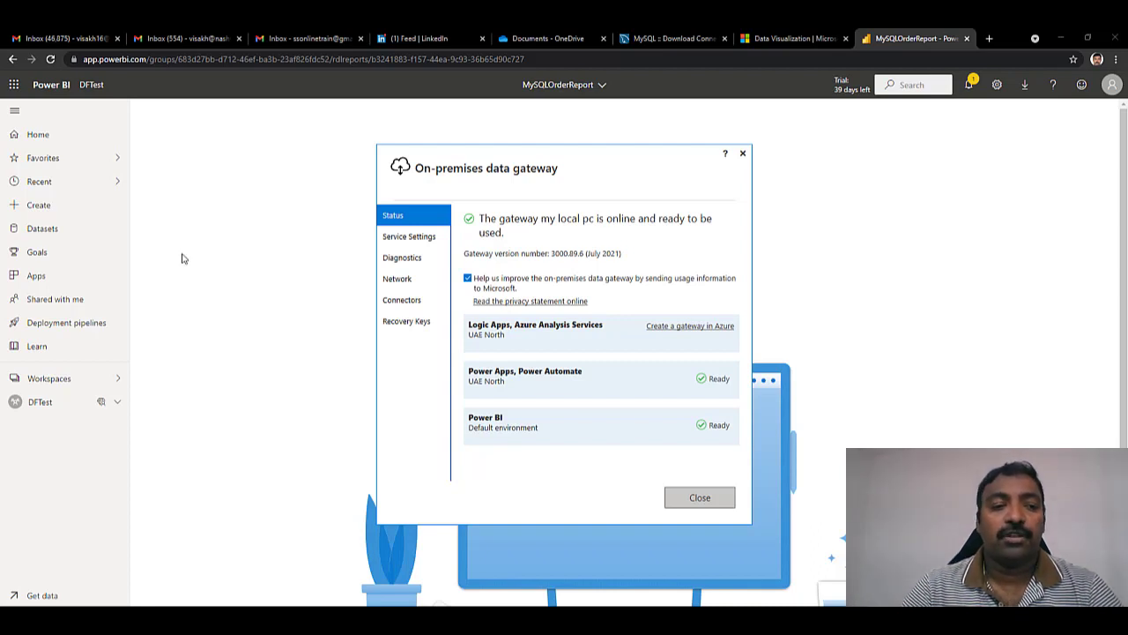
pyautogui.click(66, 404)
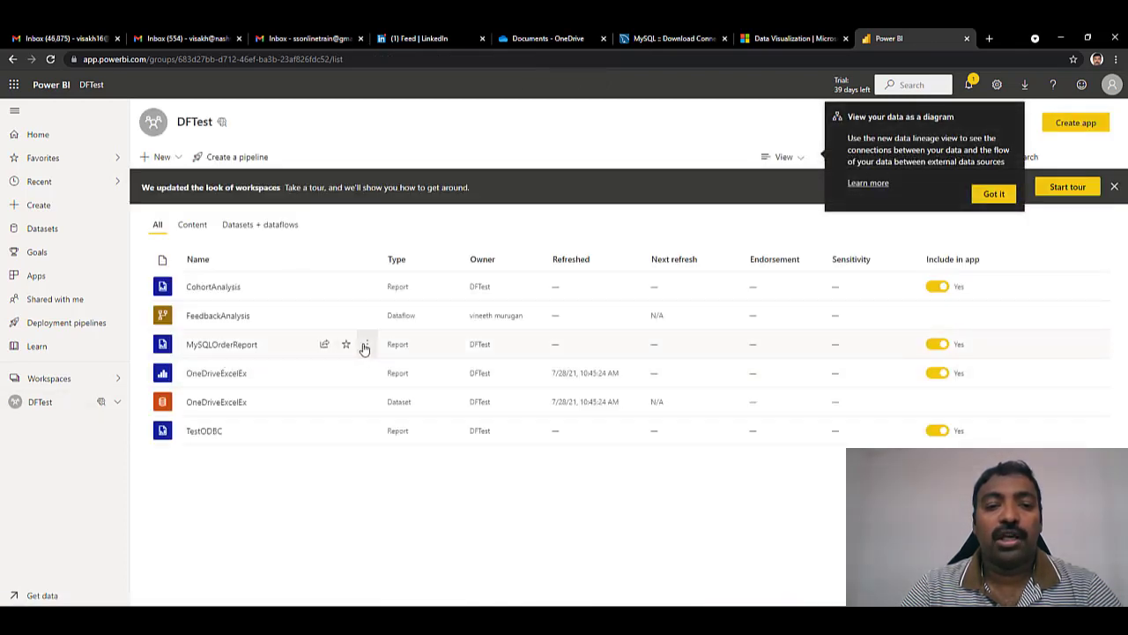
# - From MySQLOrderReport's Manage settings, add its ODBC localinstance 32 bit source to the my local pc gateway
pyautogui.click(365, 345)
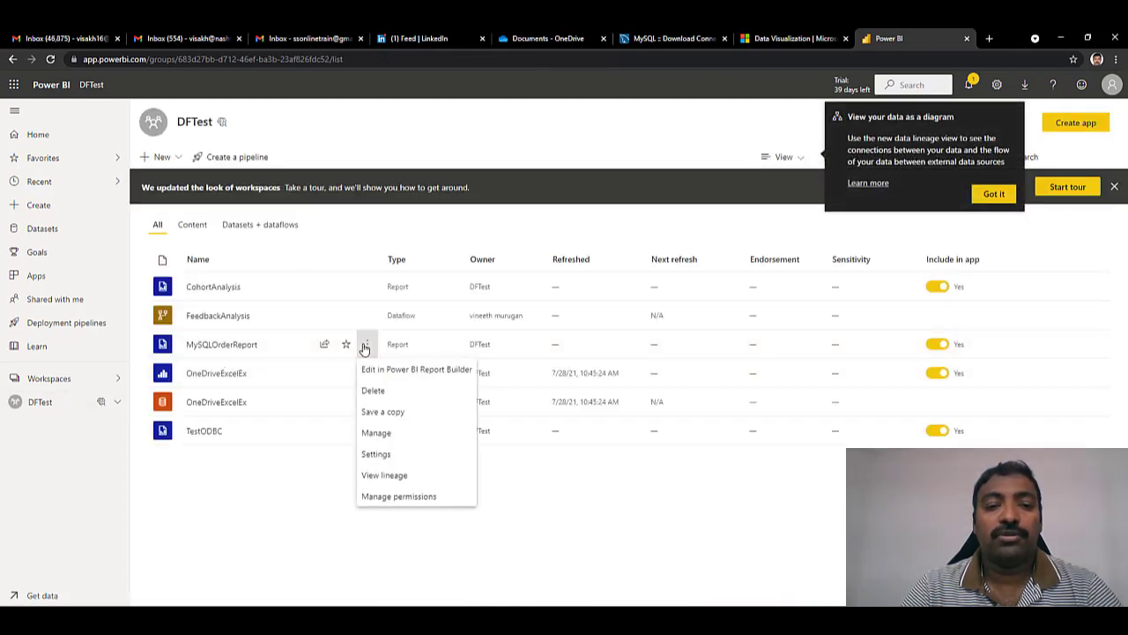
pyautogui.click(381, 433)
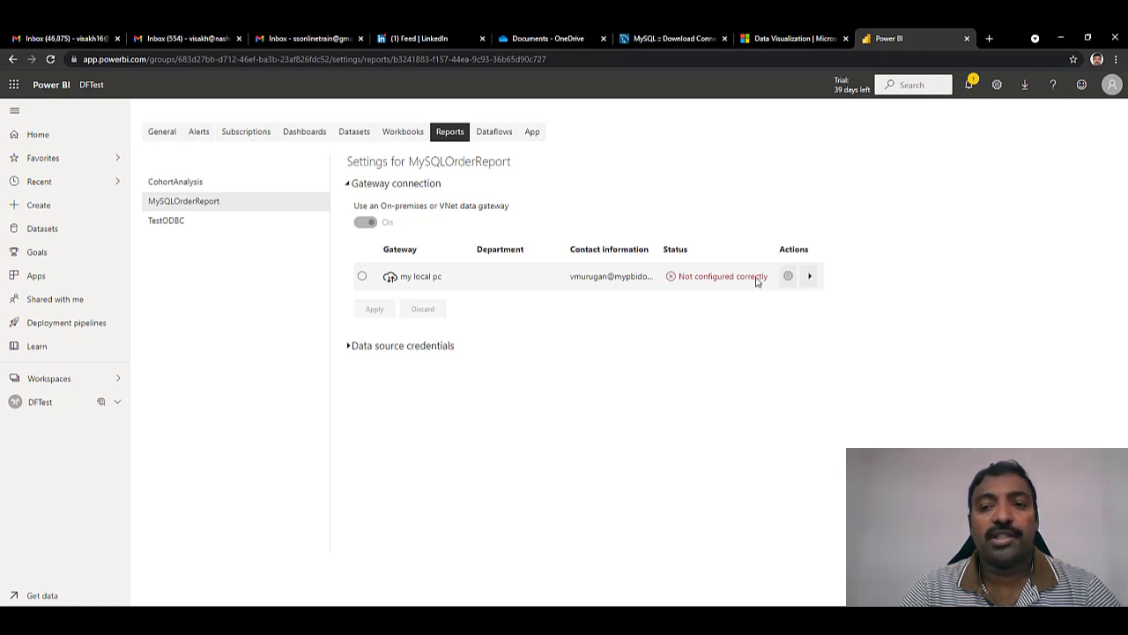
pyautogui.click(809, 277)
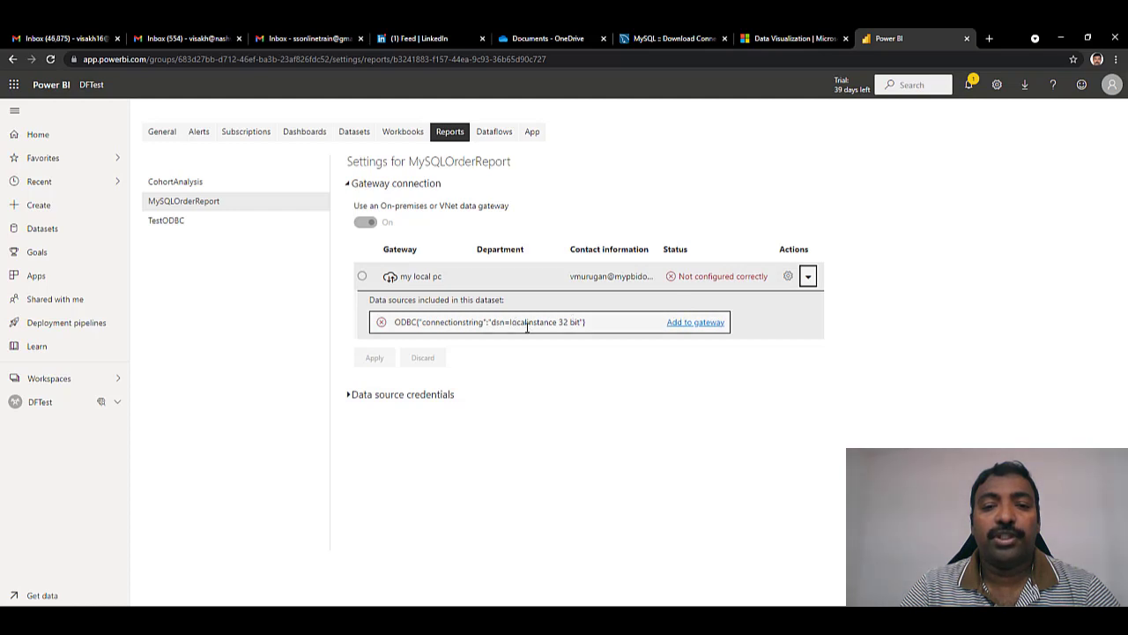
pyautogui.click(705, 323)
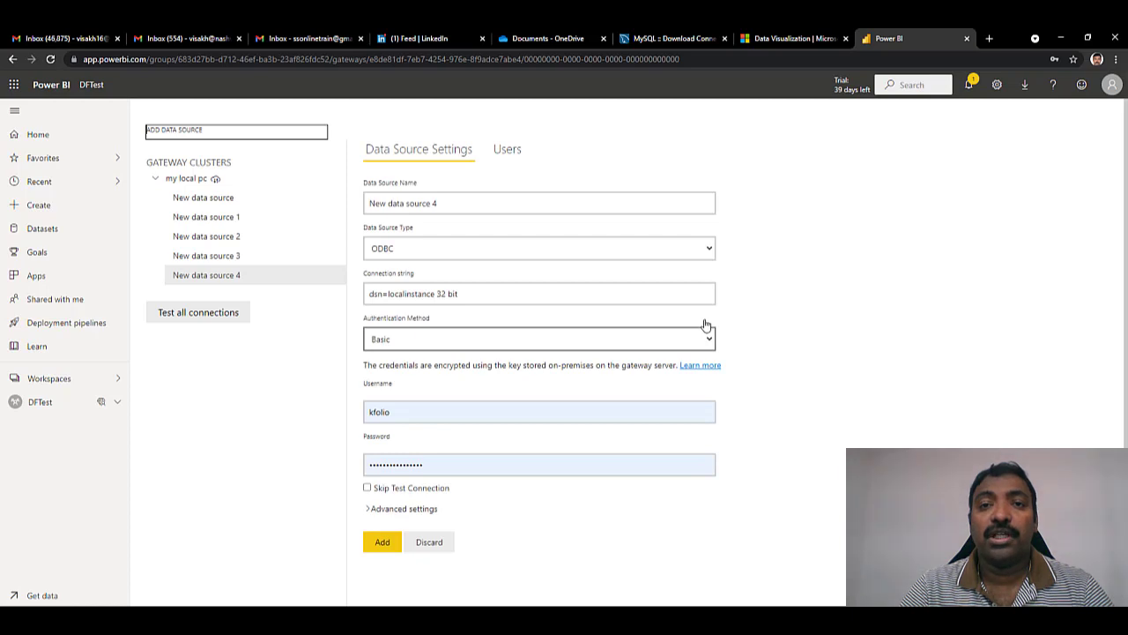
# - Change the data source username to root, re-enter the password, and add it to the gateway
pyautogui.click(443, 407)
pyautogui.rightClick(305, 422)
pyautogui.click(454, 412)
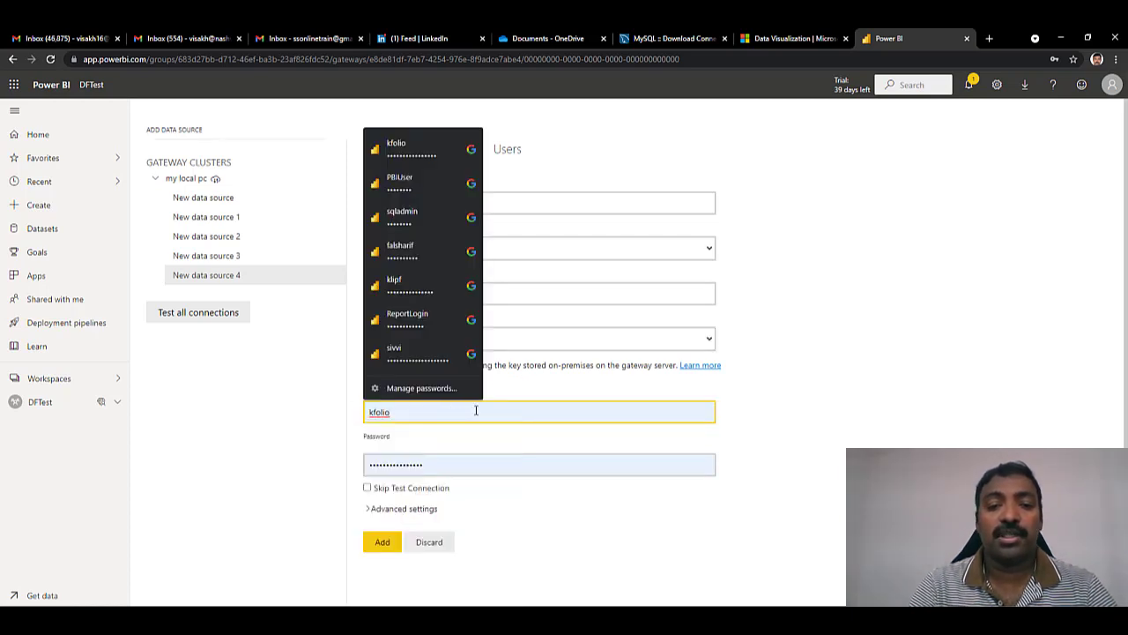
pyautogui.click(634, 401)
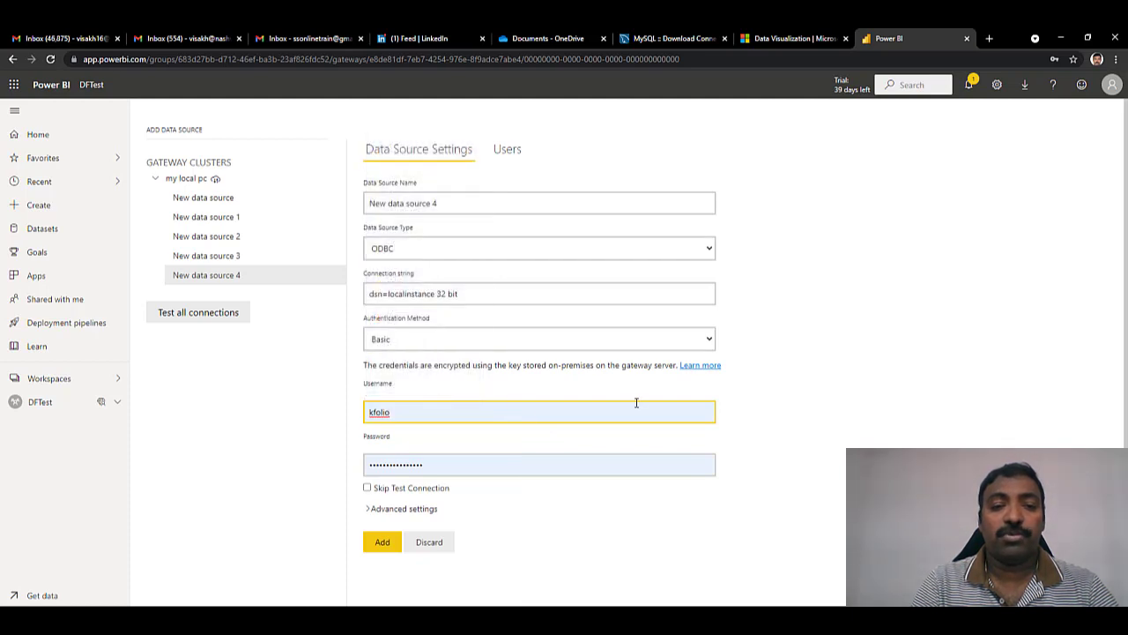
pyautogui.press('BackSpace')
pyautogui.press('BackSpace')
pyautogui.press('BackSpace')
pyautogui.press('BackSpace')
pyautogui.press('BackSpace')
pyautogui.press('BackSpace')
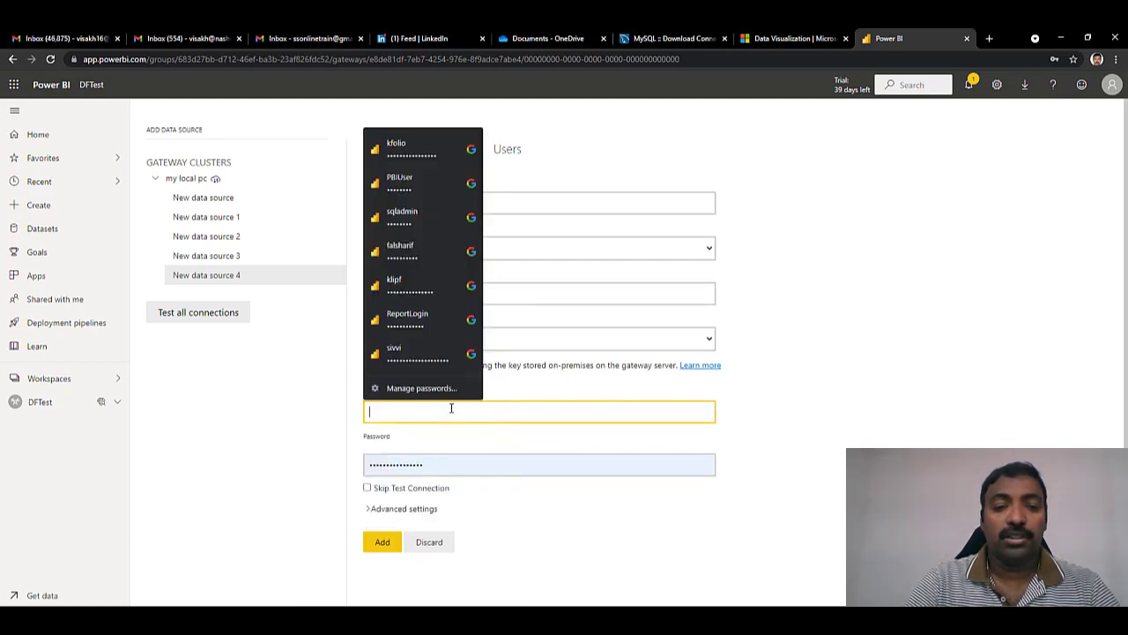
pyautogui.write('root')
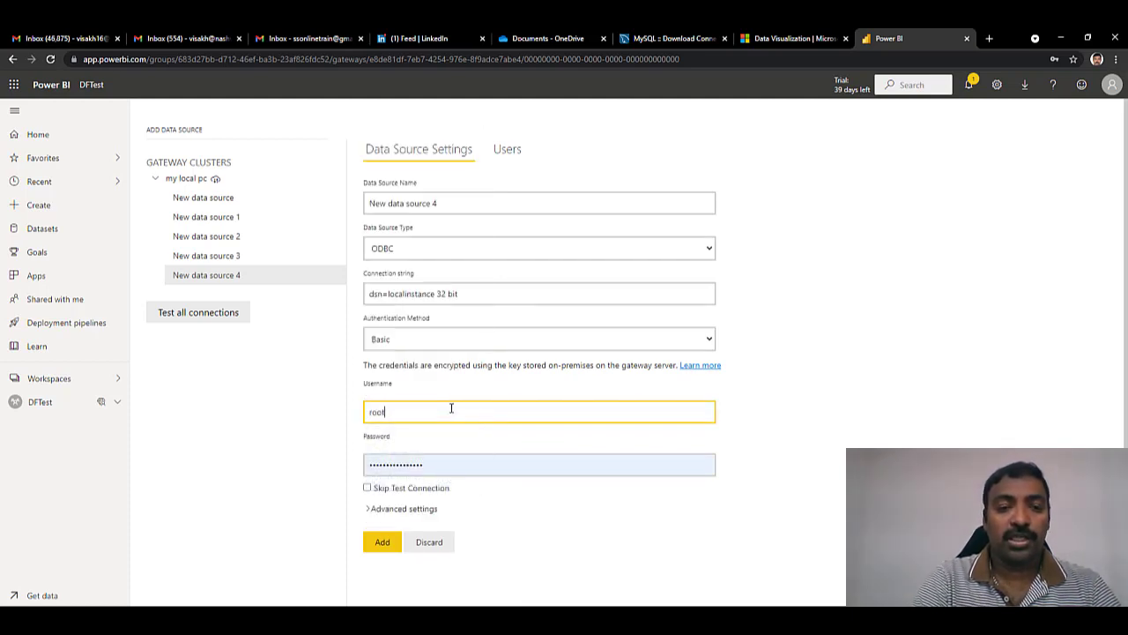
pyautogui.press('Tab')
pyautogui.doubleClick(433, 463)
pyautogui.press('BackSpace')
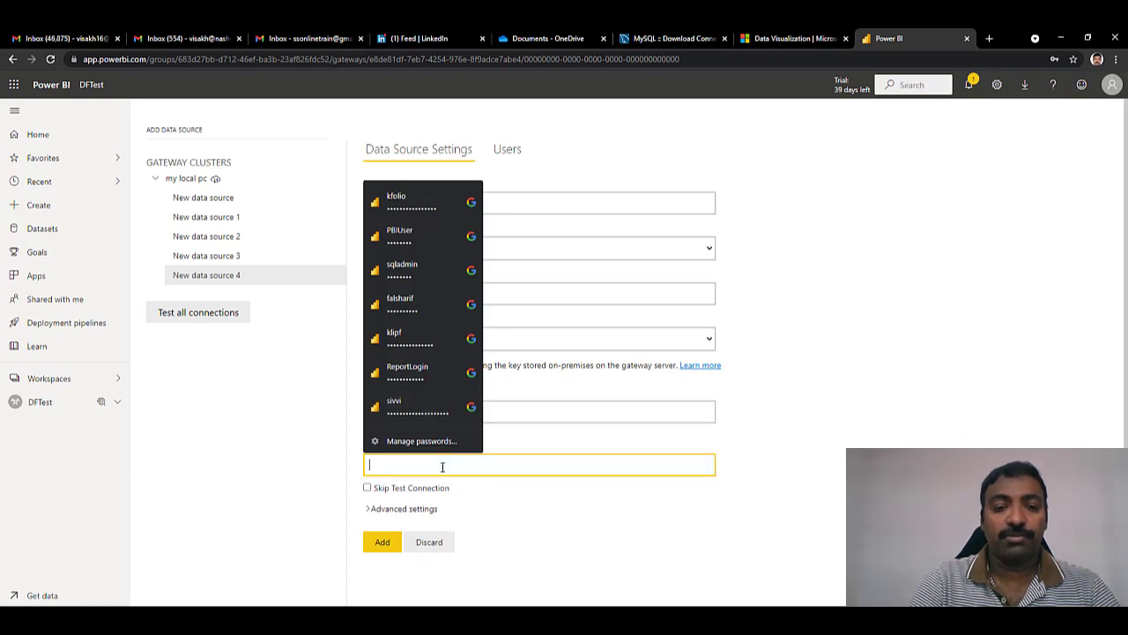
pyautogui.write('••••••••••')
pyautogui.click(381, 541)
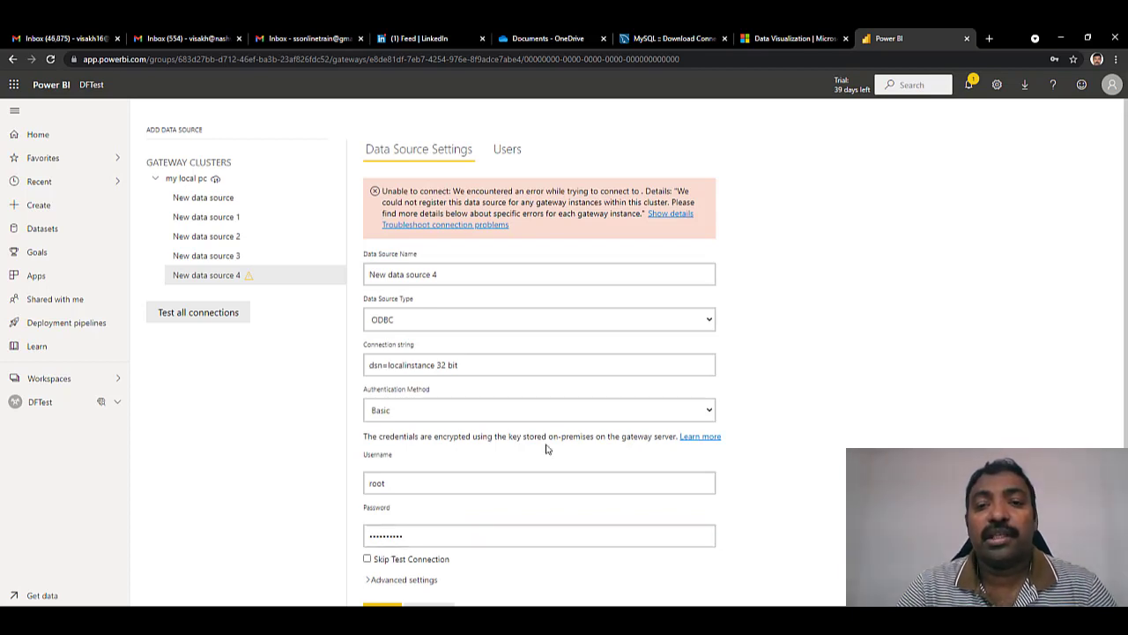
# - Expand the error details showing ODBC error IM002, data source name not found
pyautogui.click(677, 215)
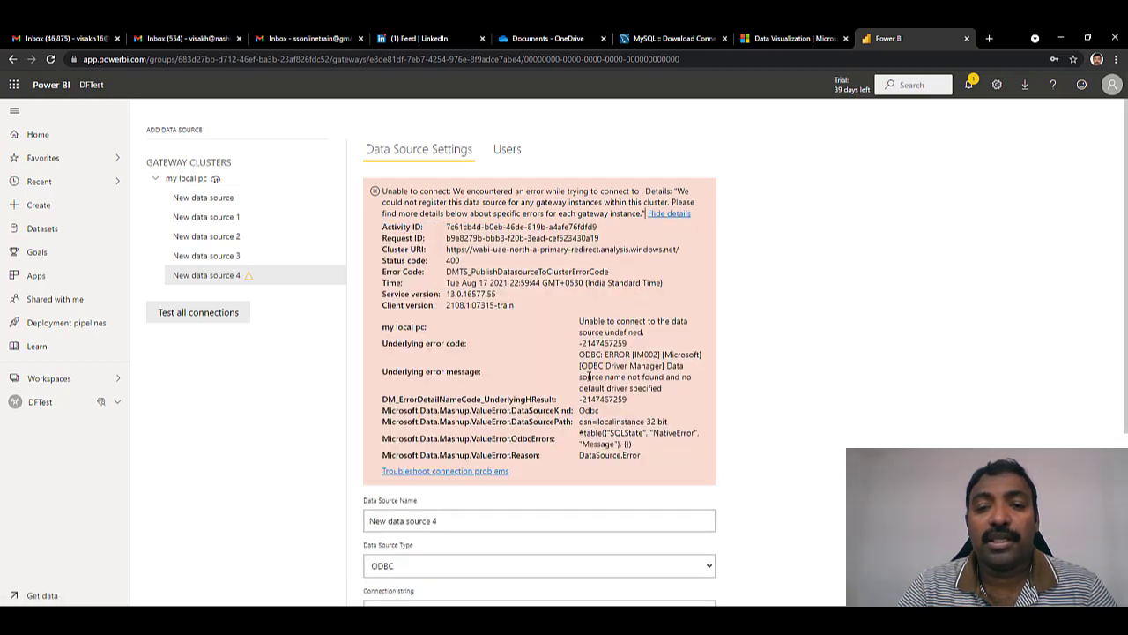
pyautogui.rightClick(580, 326)
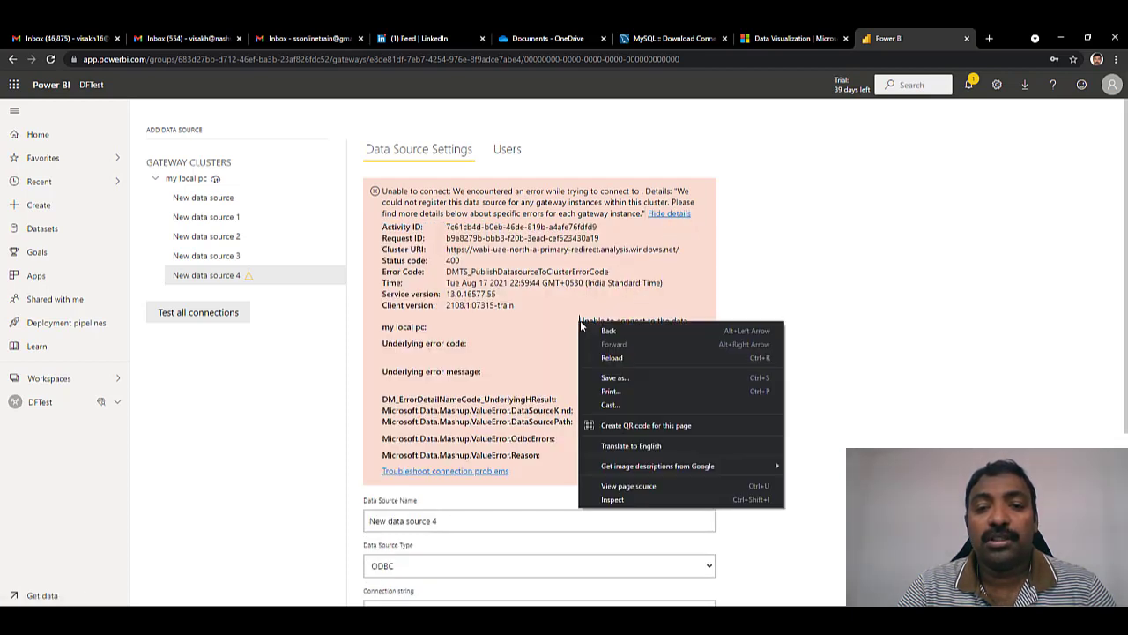
pyautogui.press('Escape')
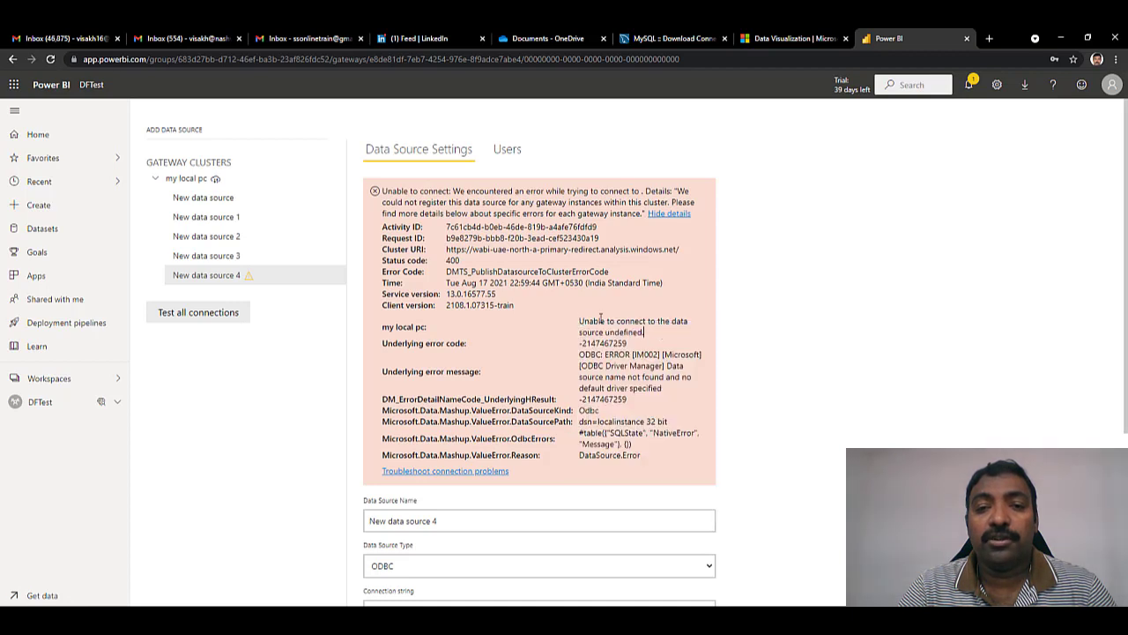
pyautogui.rightClick(585, 314)
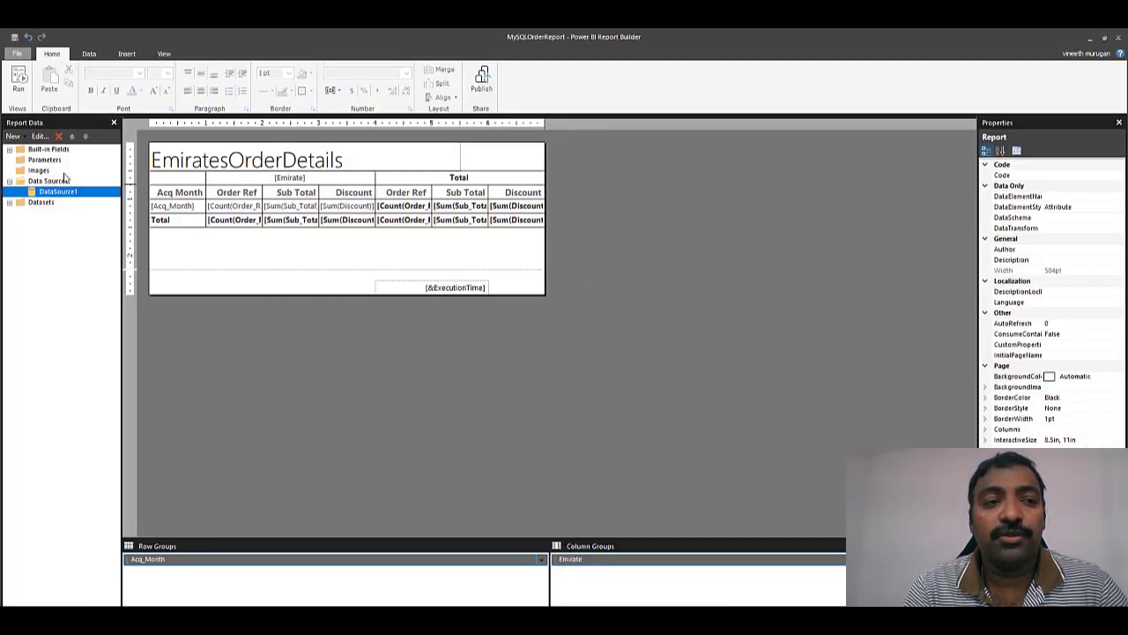
# - Open DataSource1's properties to view its ODBC connection string Dsn=localinstance 32 bit
pyautogui.doubleClick(62, 193)
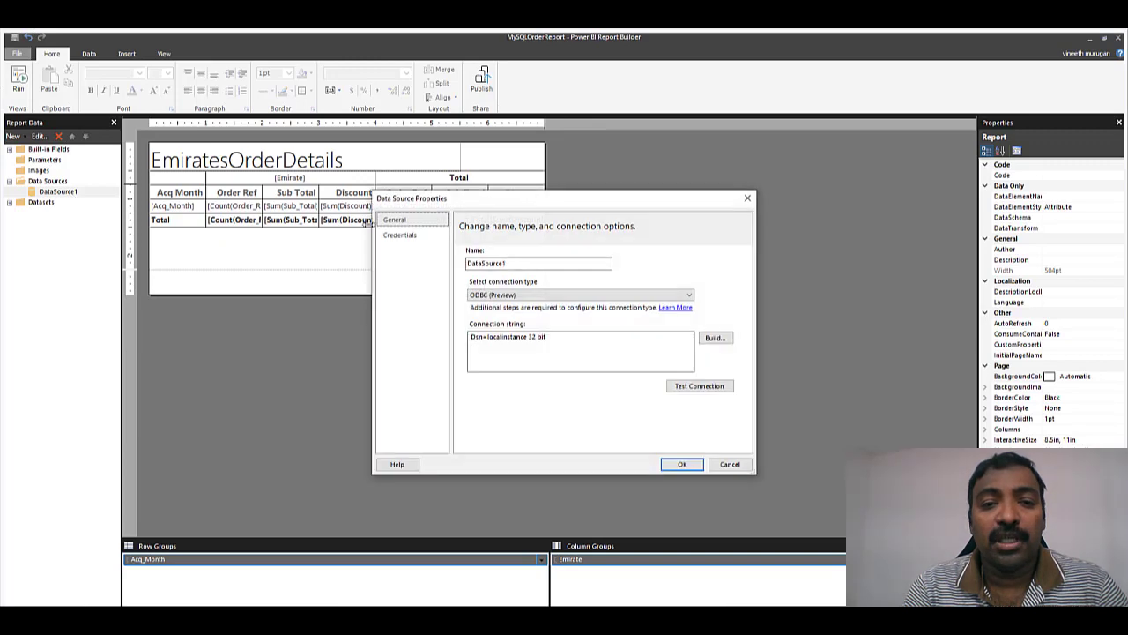
pyautogui.click(538, 336)
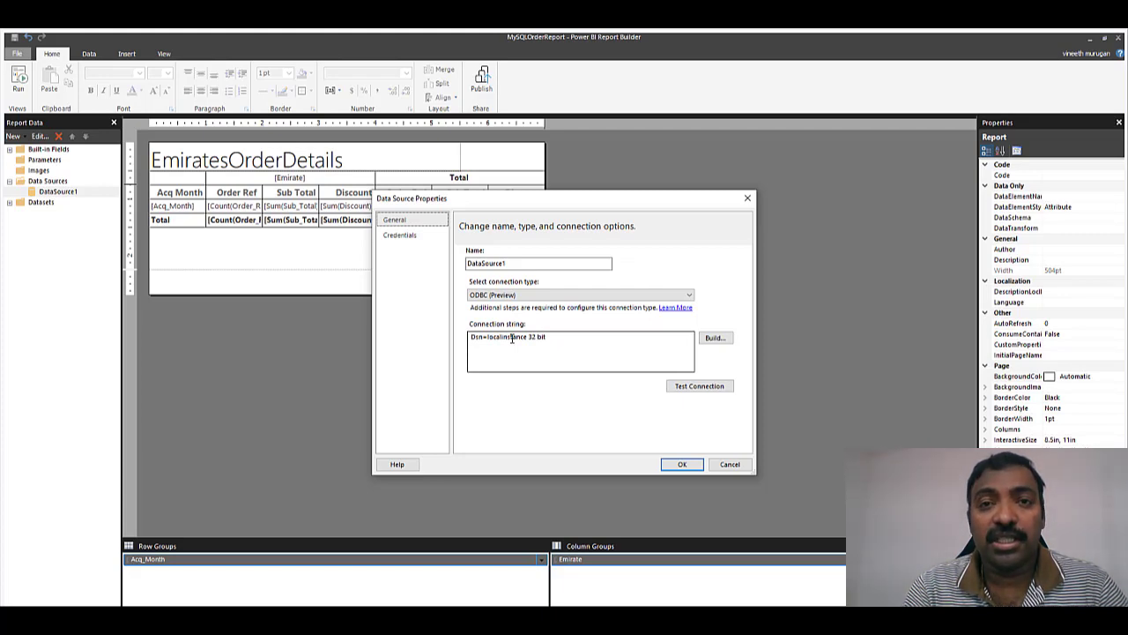
pyautogui.click(124, 618)
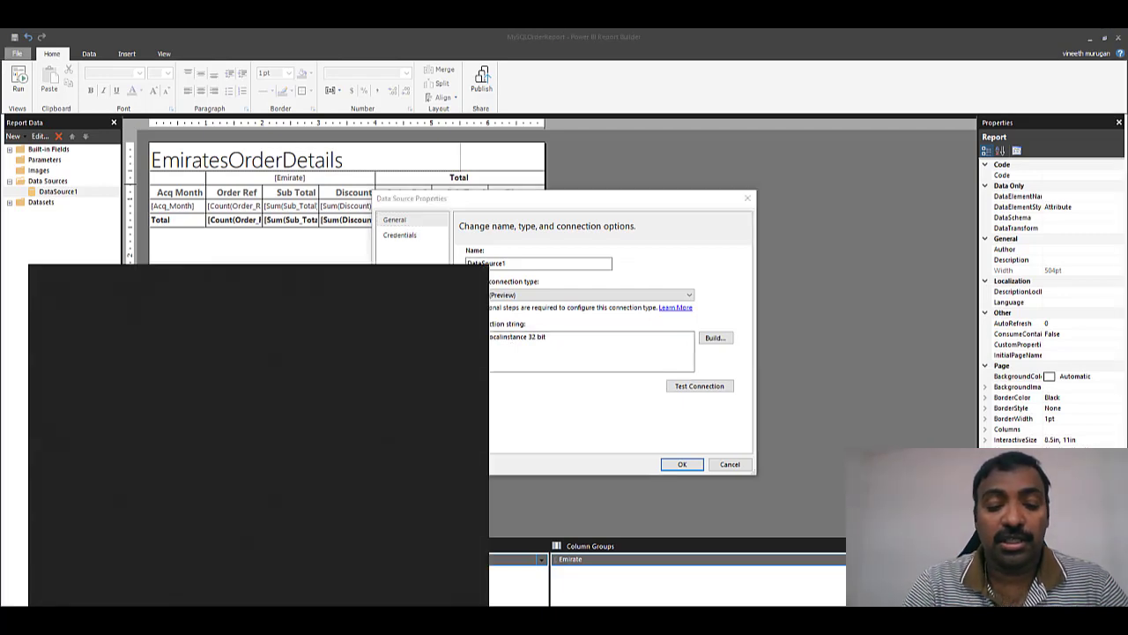
pyautogui.write('odbc')
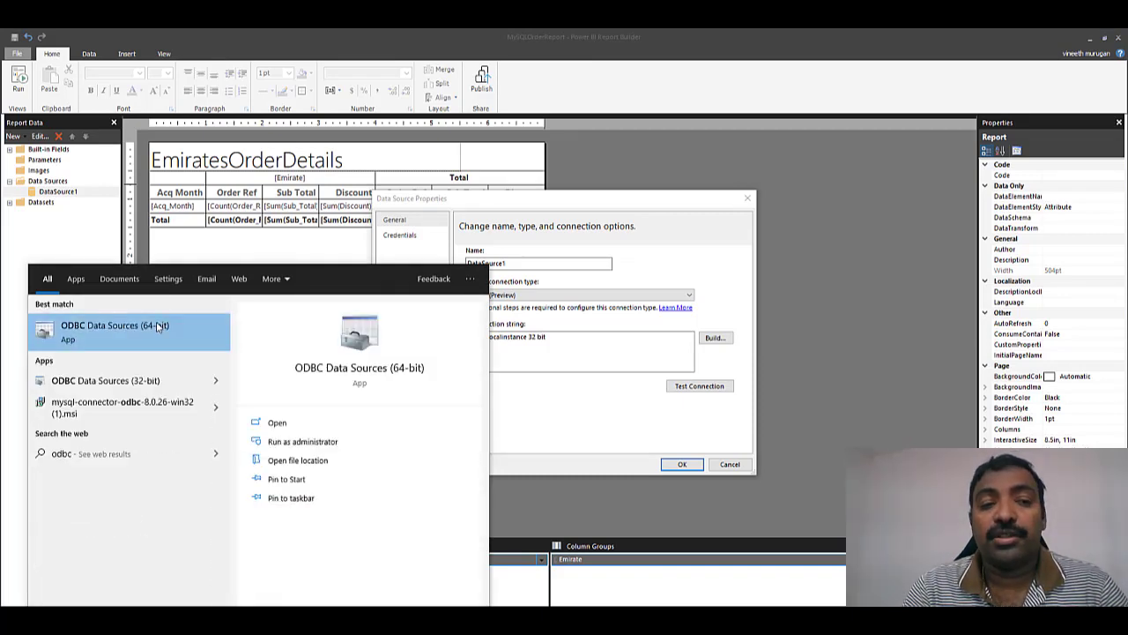
pyautogui.click(157, 327)
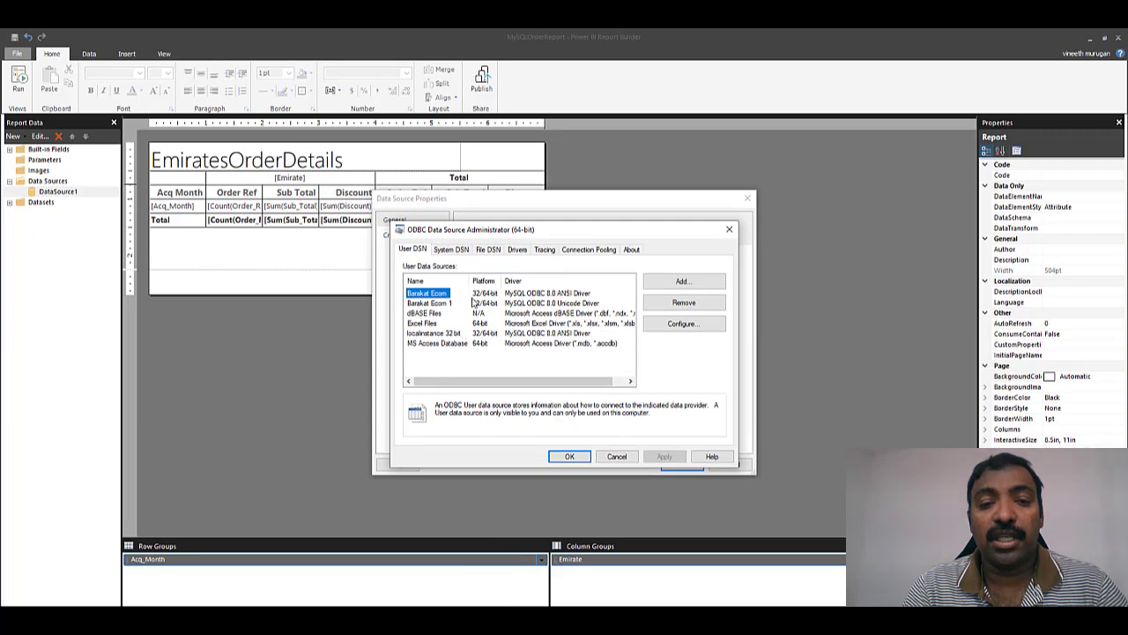
pyautogui.click(458, 249)
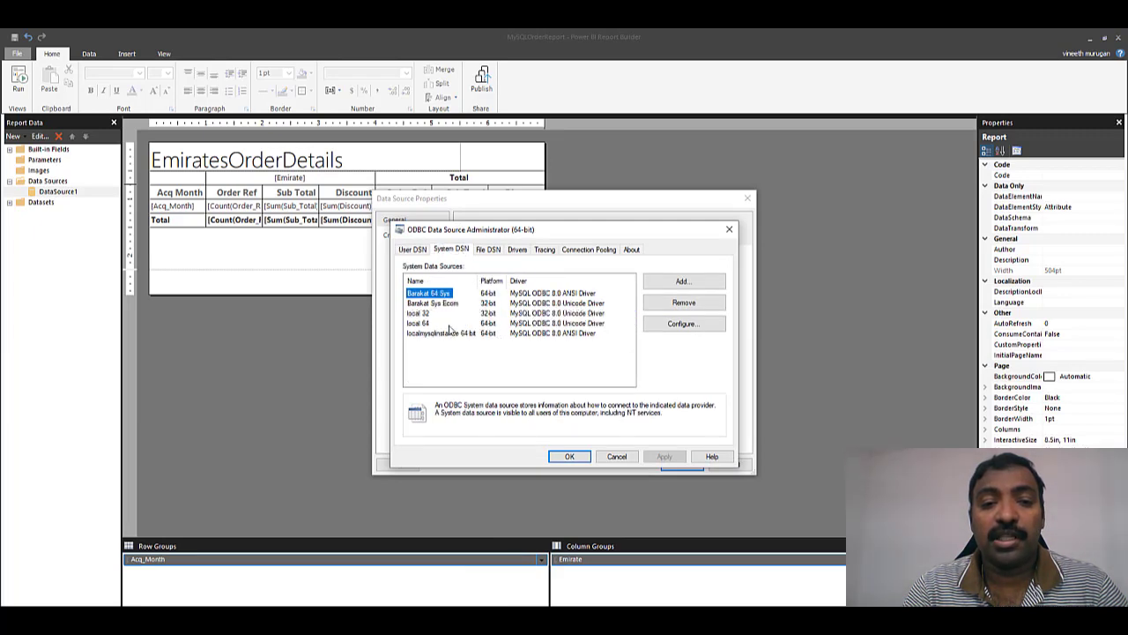
pyautogui.doubleClick(444, 334)
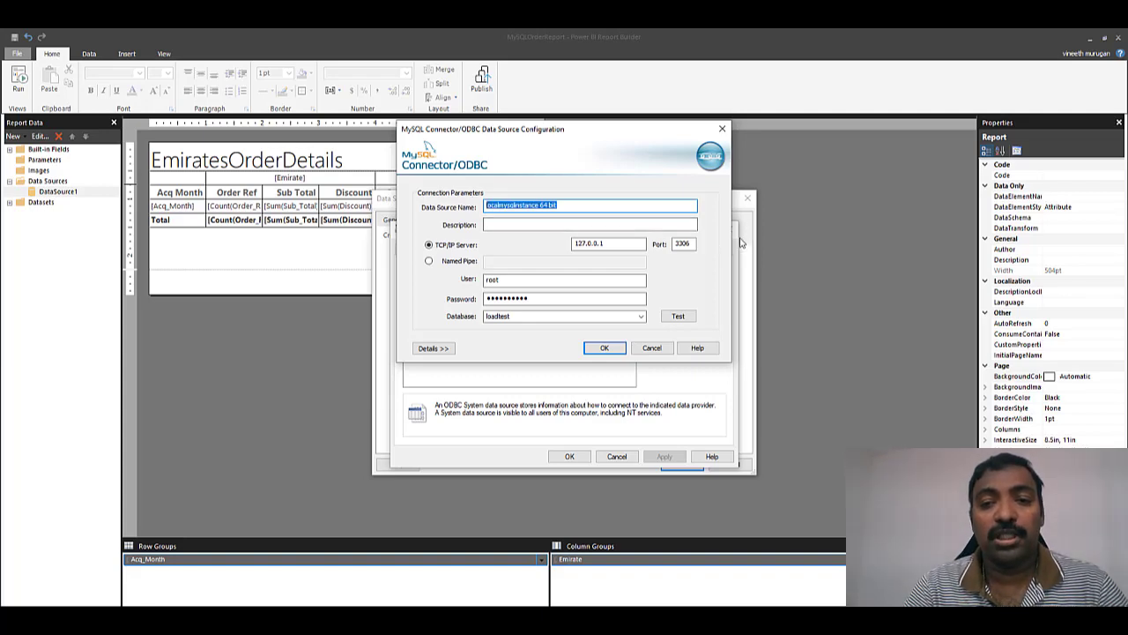
pyautogui.click(721, 125)
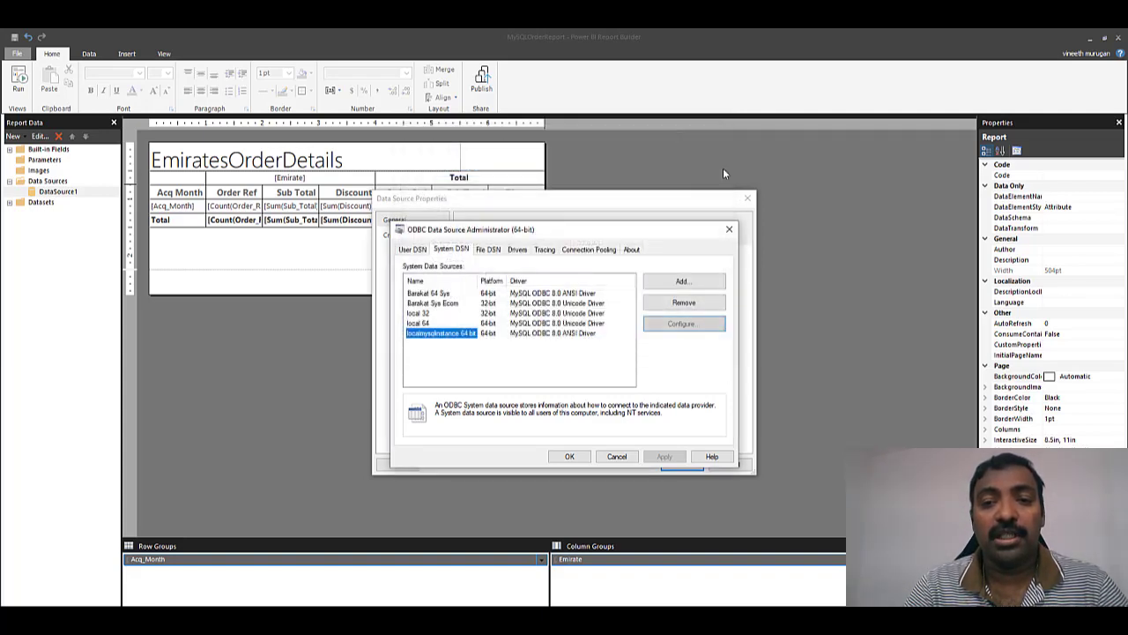
pyautogui.click(729, 229)
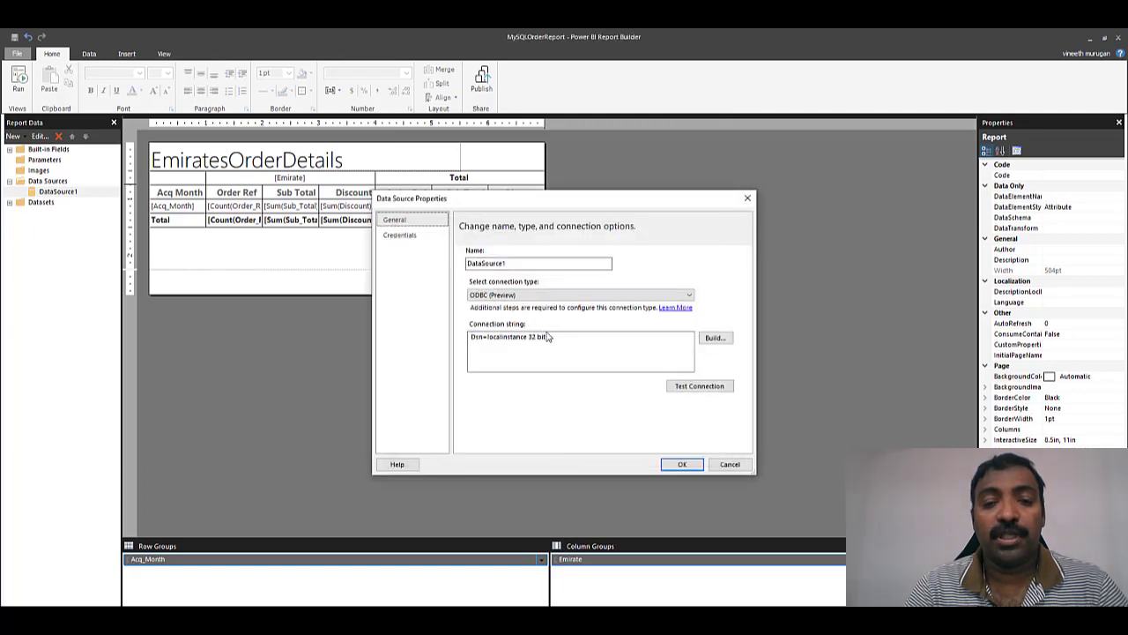
# - Replace the DSN in DataSource1's connection string with localmysqlinstance 64 bit and confirm
pyautogui.moveTo(487, 338); pyautogui.dragTo(583, 337)
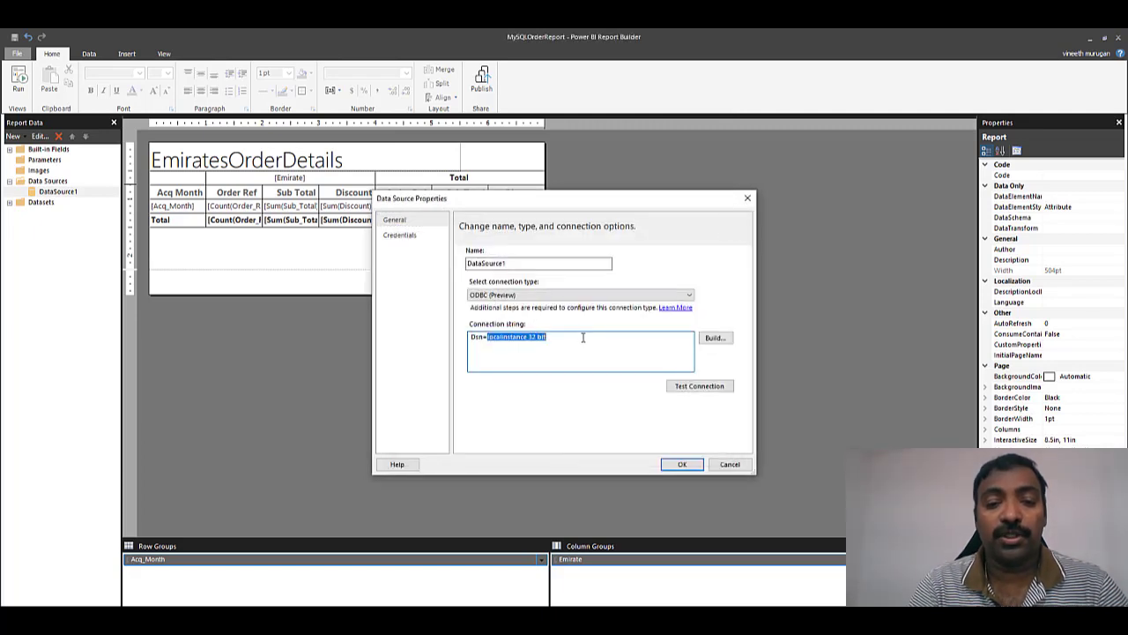
pyautogui.write('localmysqlinstance 64 bit')
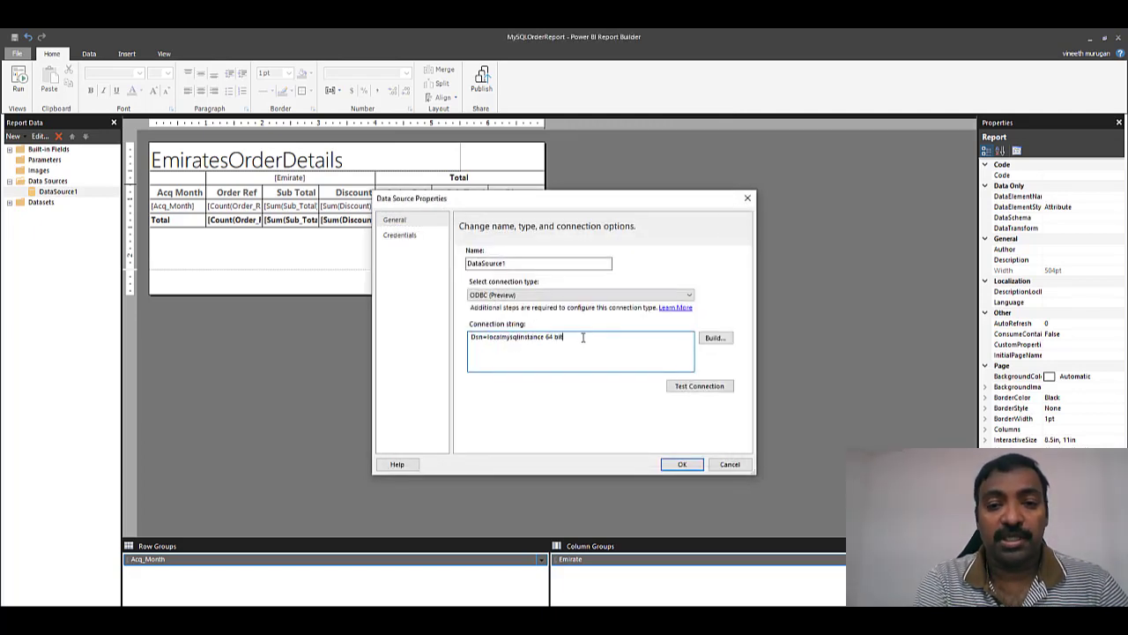
pyautogui.click(684, 464)
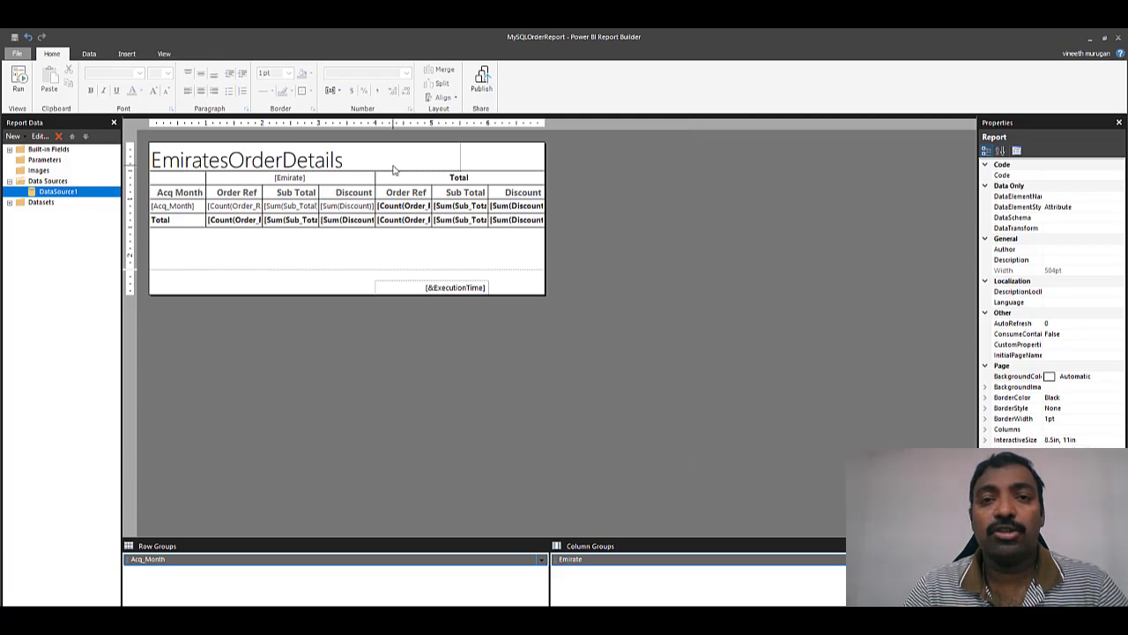
# - Republish MySQLOrderReport.rdl to DFTest, overwriting the existing copy, then bring Chrome's Power BI page forward
pyautogui.click(15, 57)
pyautogui.click(61, 194)
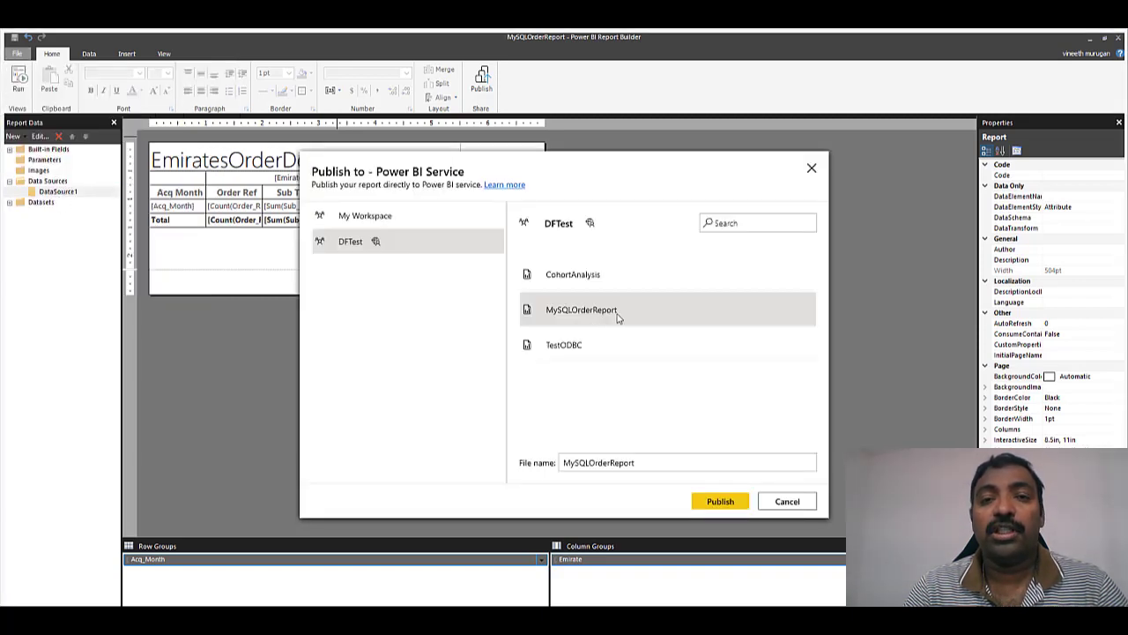
pyautogui.doubleClick(581, 309)
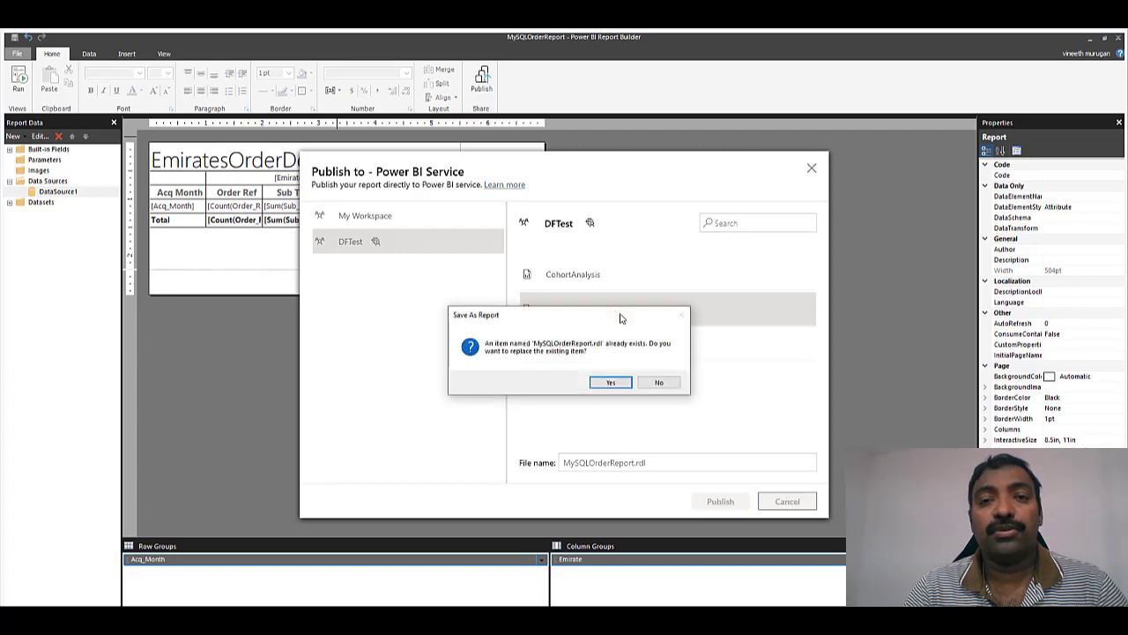
pyautogui.click(611, 382)
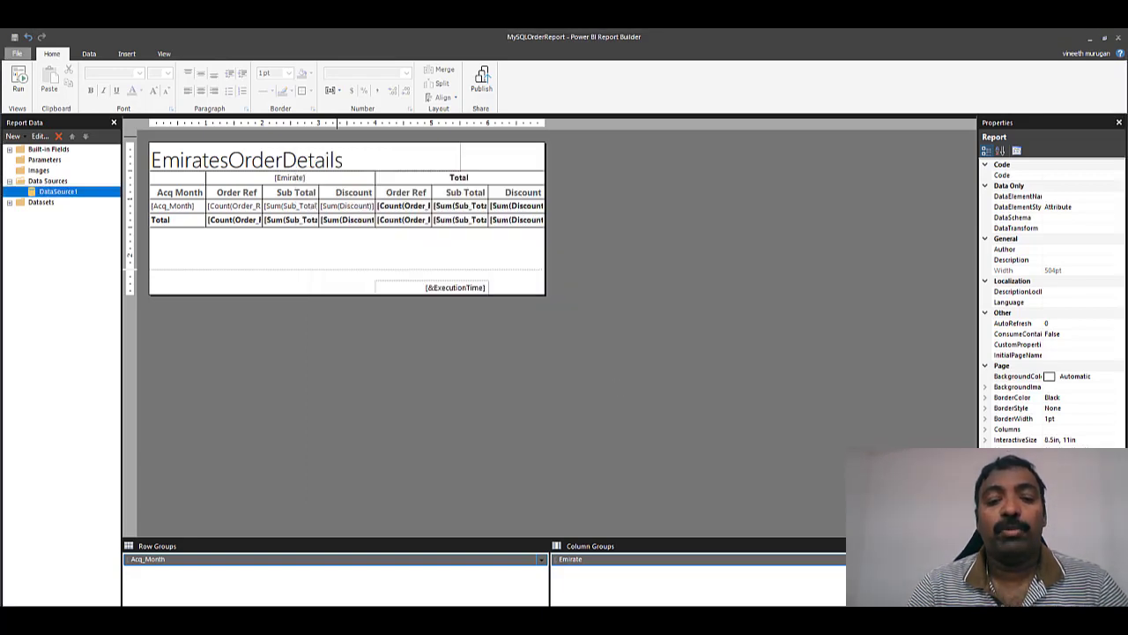
pyautogui.moveTo(445, 601)
pyautogui.click(382, 586)
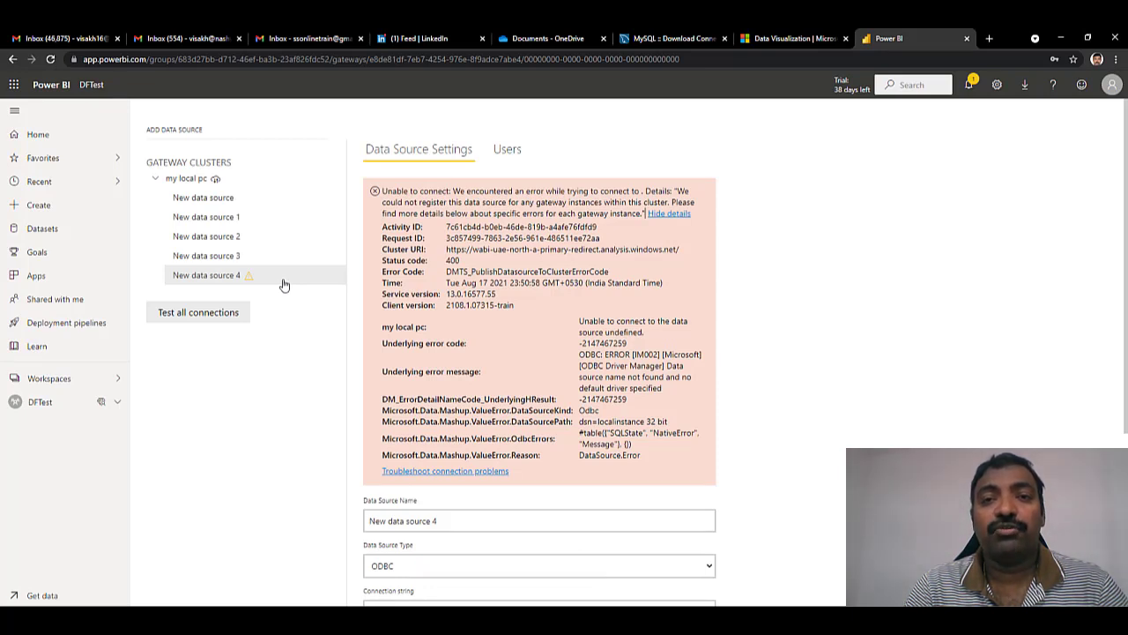
# - Open the Manage settings for MySQLOrderReport in the DFTest workspace
pyautogui.click(89, 378)
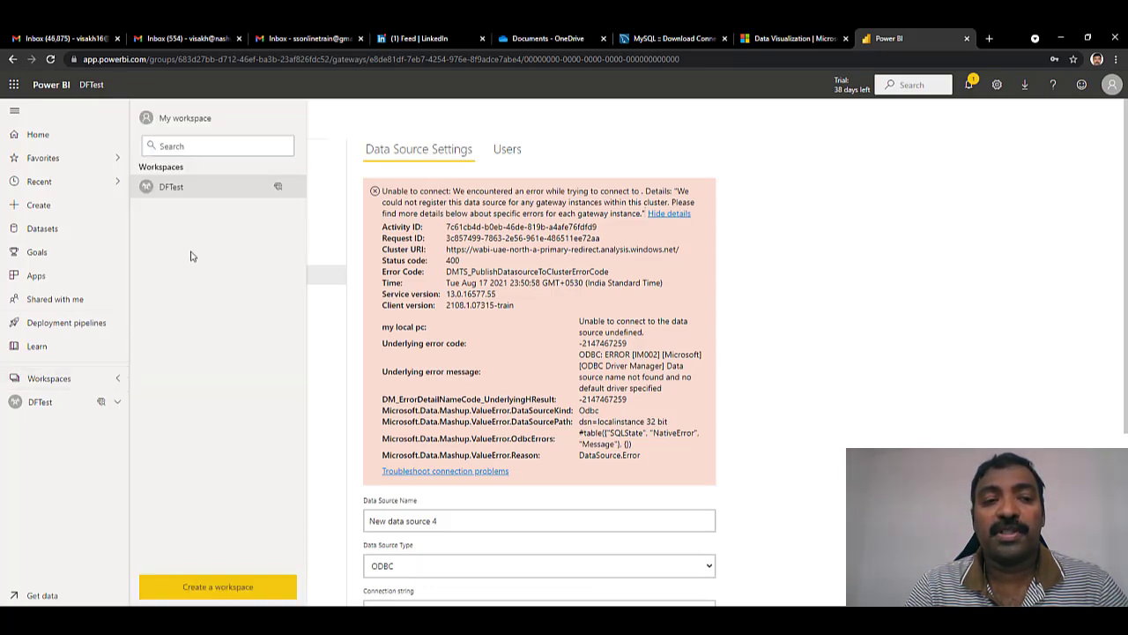
pyautogui.click(218, 194)
pyautogui.click(366, 343)
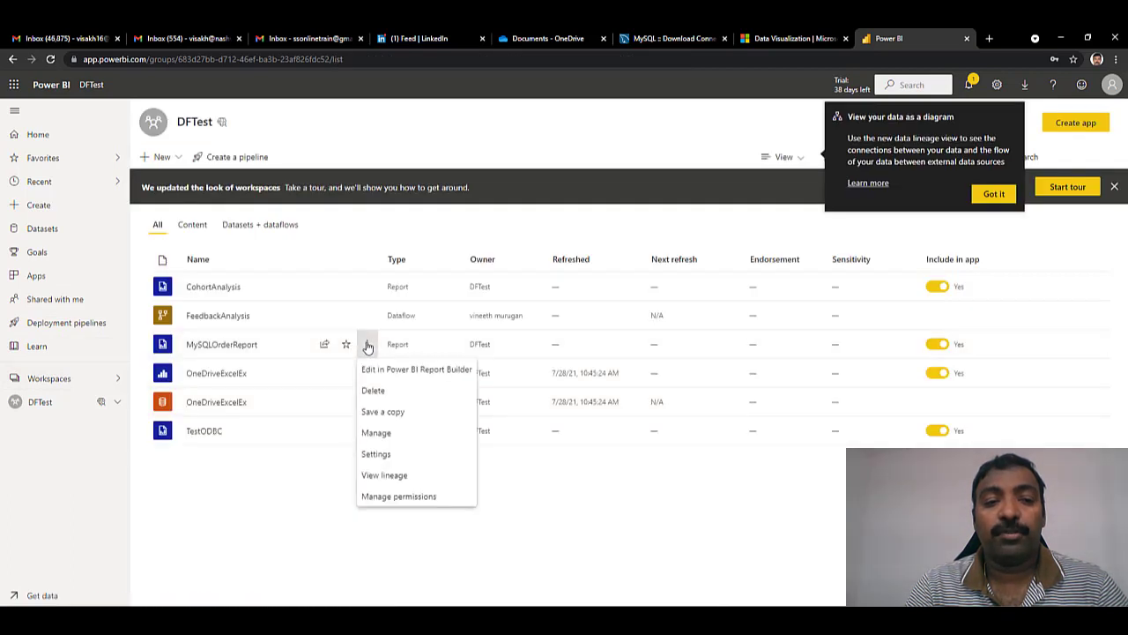
pyautogui.click(374, 433)
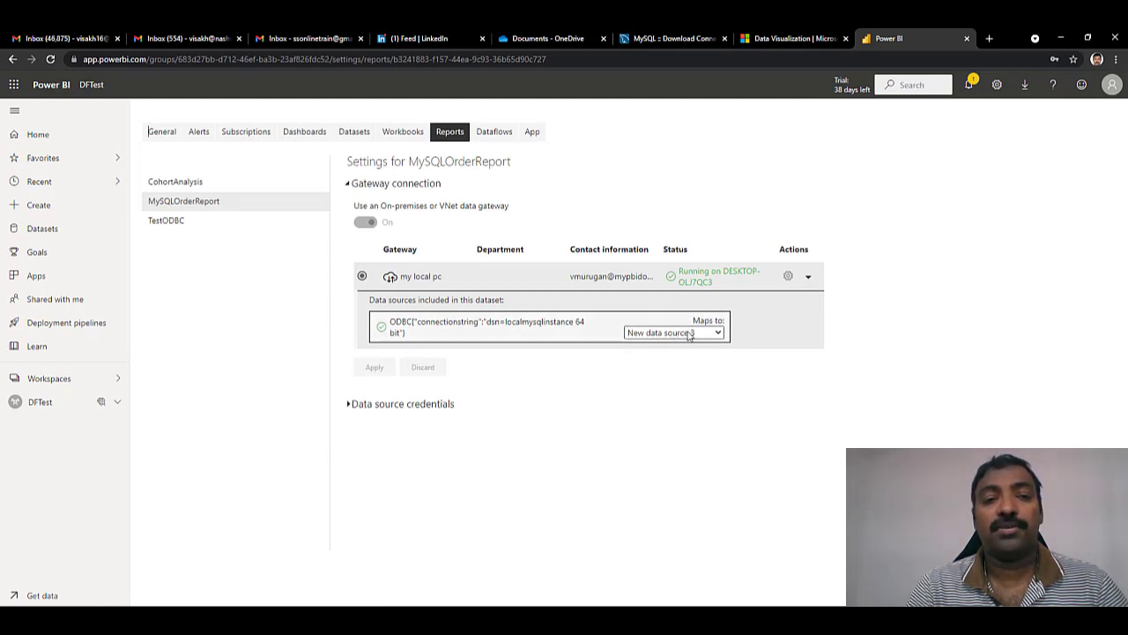
# - Confirm the gateway ODBC source maps to New data source 3, then return to DFTest
pyautogui.click(809, 276)
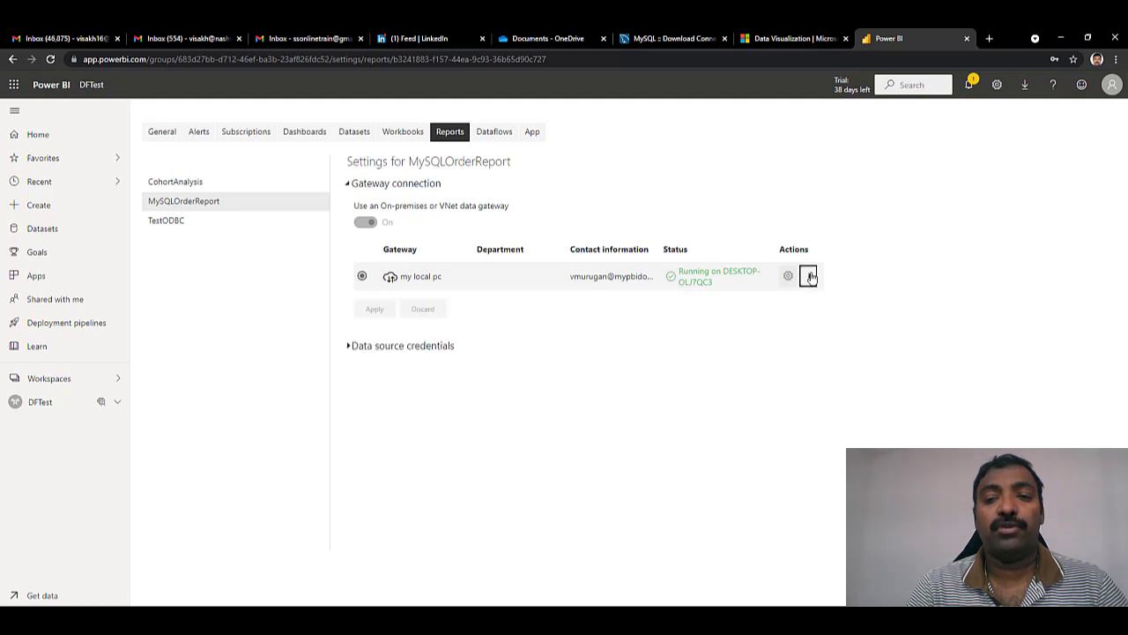
pyautogui.click(808, 276)
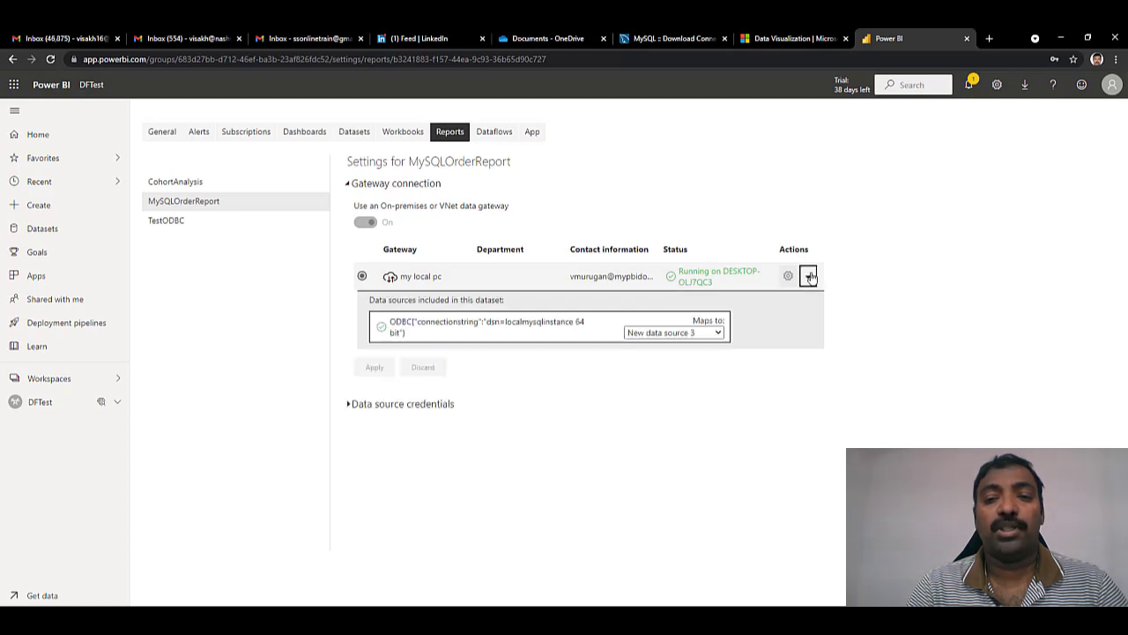
pyautogui.click(718, 333)
pyautogui.click(676, 347)
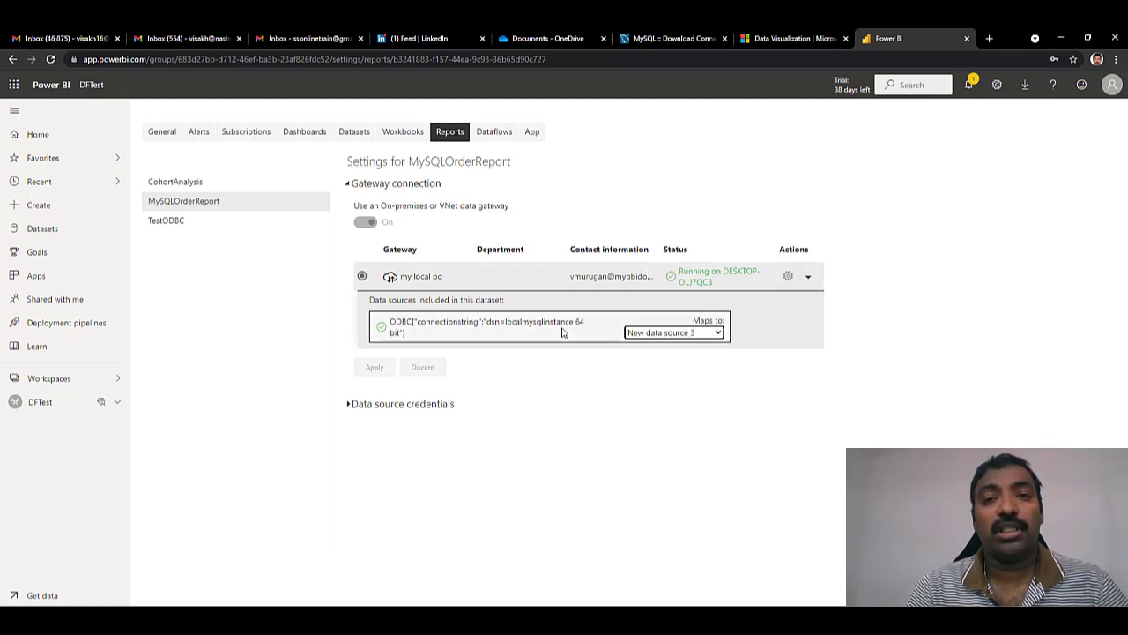
pyautogui.click(49, 403)
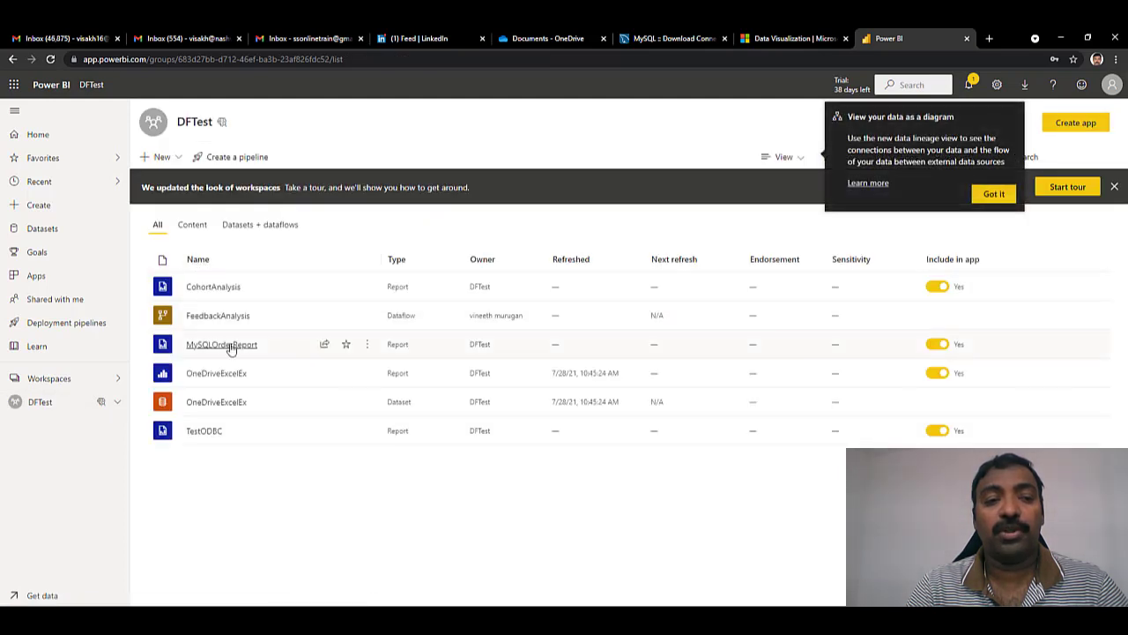
# - Render MySQLOrderReport to view per-Emirate order totals, then switch back to Report Builder
pyautogui.click(231, 347)
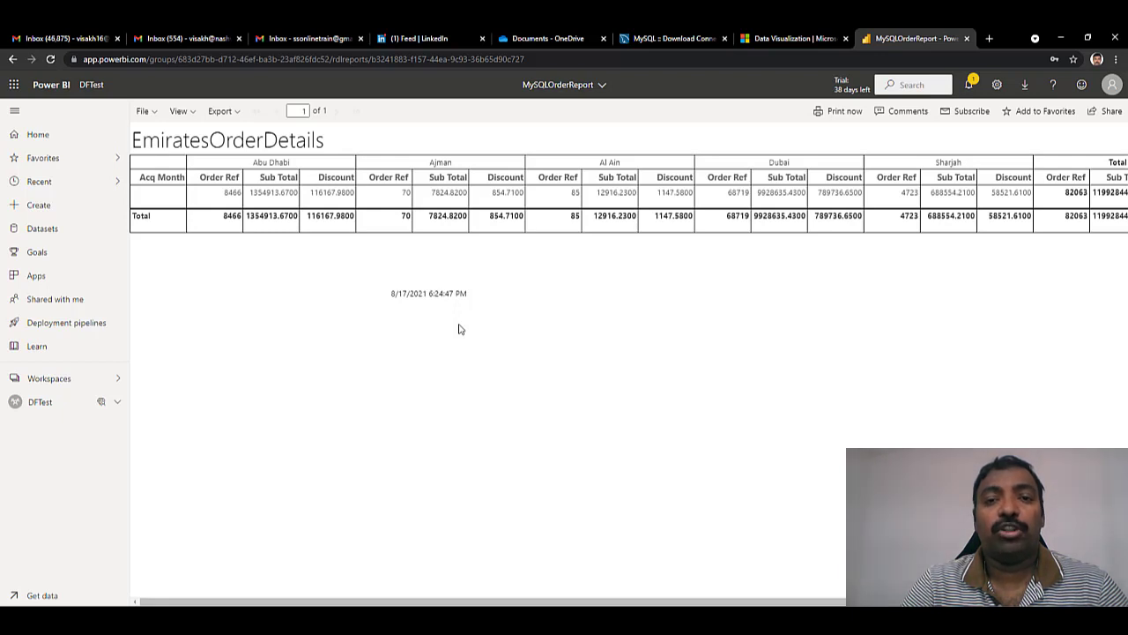
pyautogui.click(619, 618)
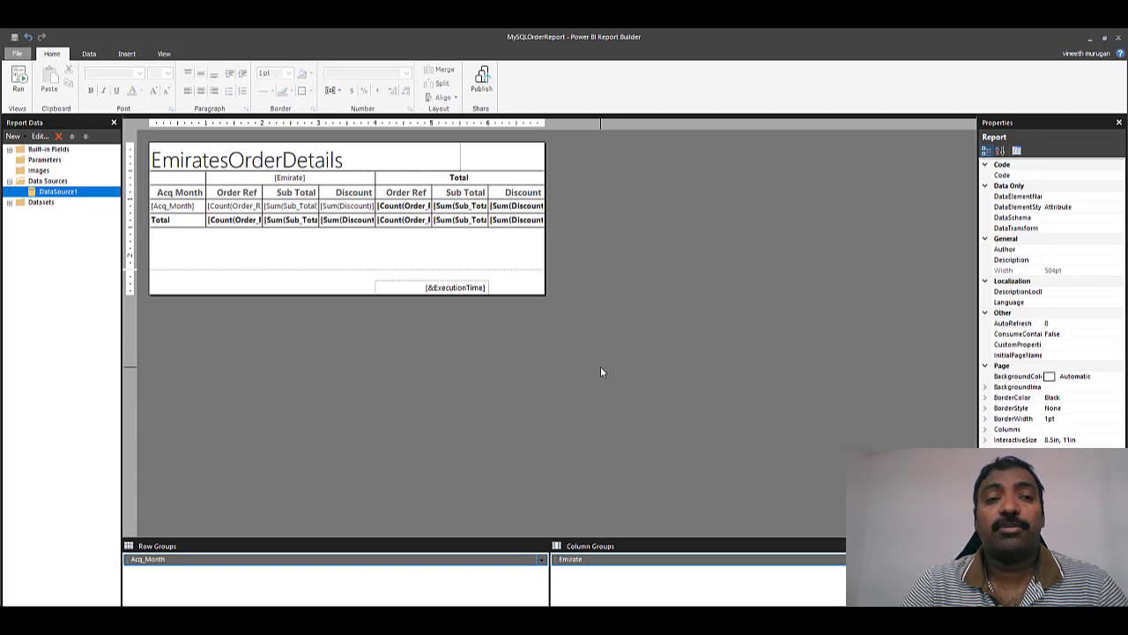
pyautogui.click(17, 82)
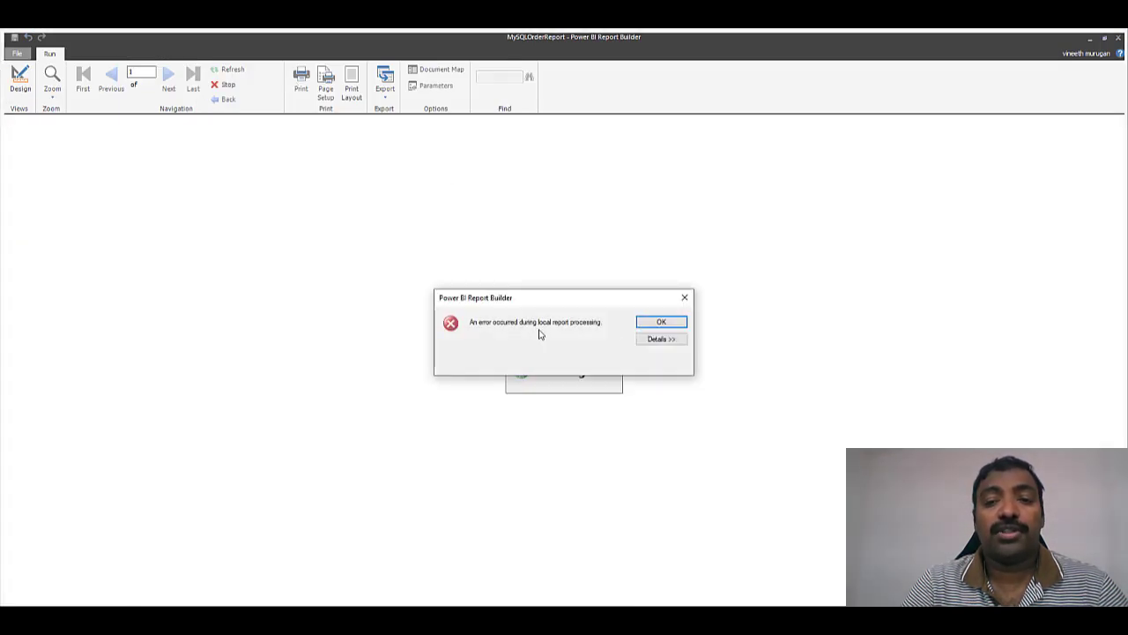
pyautogui.click(661, 338)
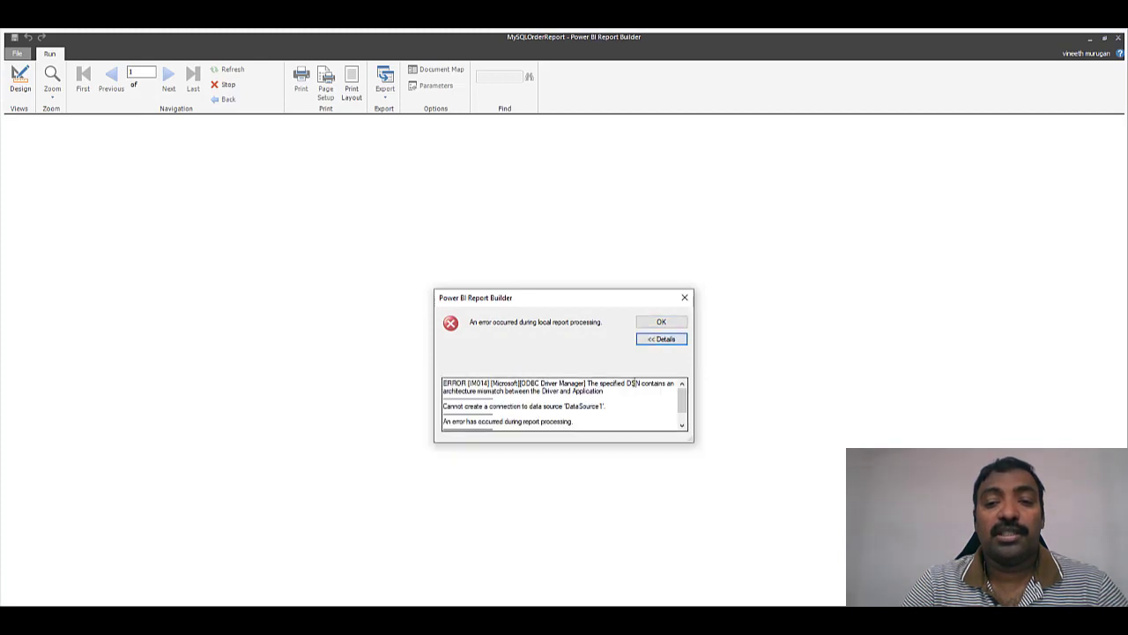
pyautogui.rightClick(684, 406)
pyautogui.click(589, 384)
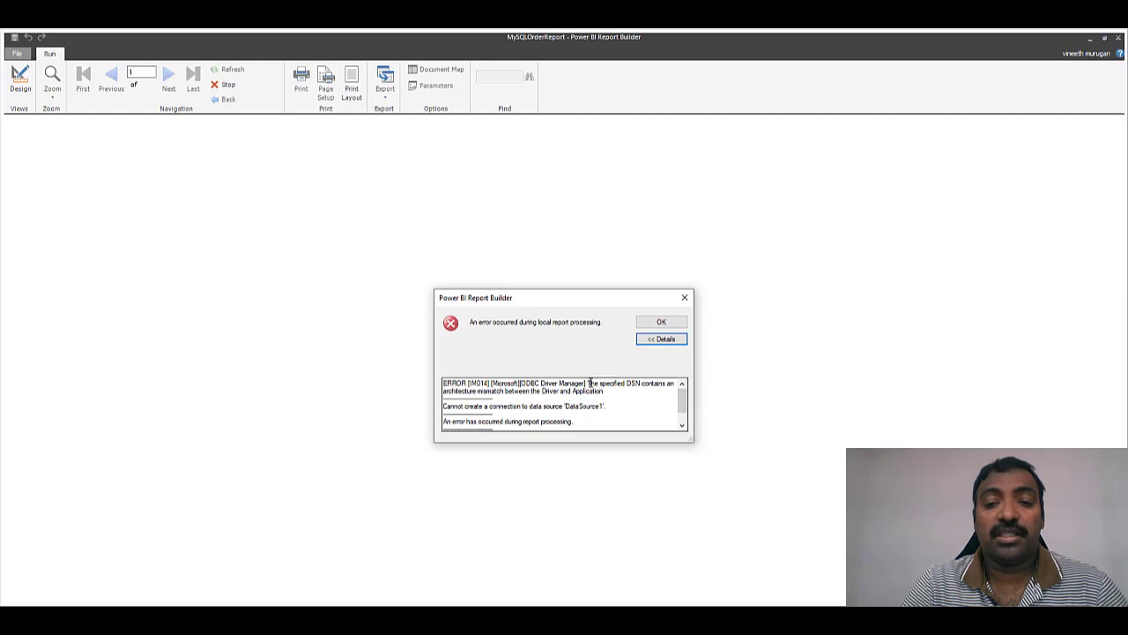
pyautogui.rightClick(623, 391)
pyautogui.click(614, 395)
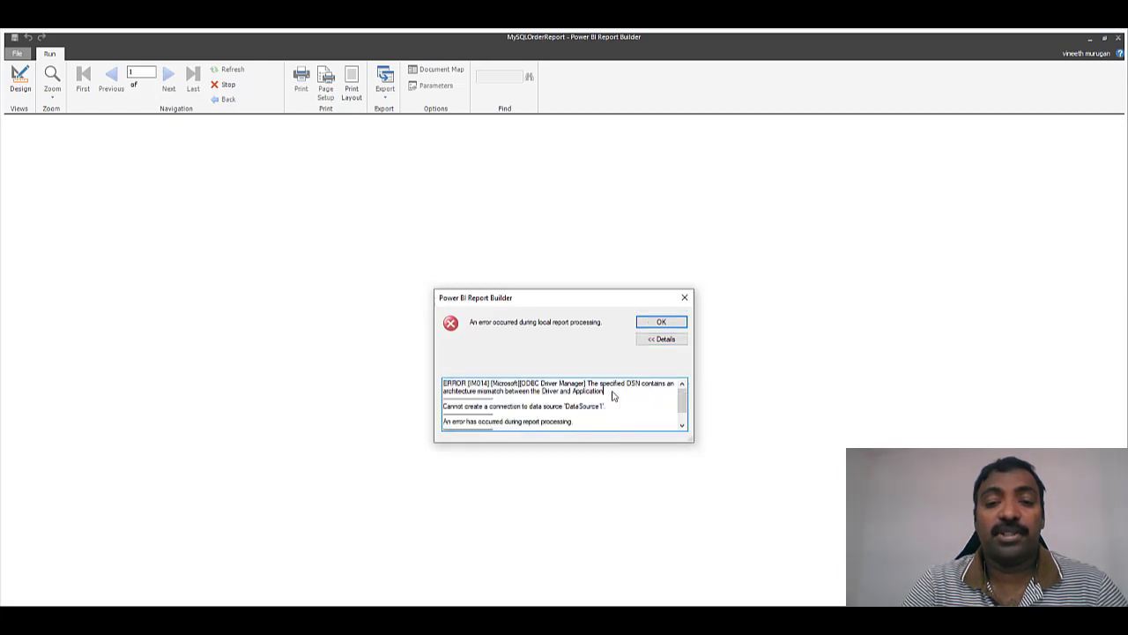
pyautogui.rightClick(585, 381)
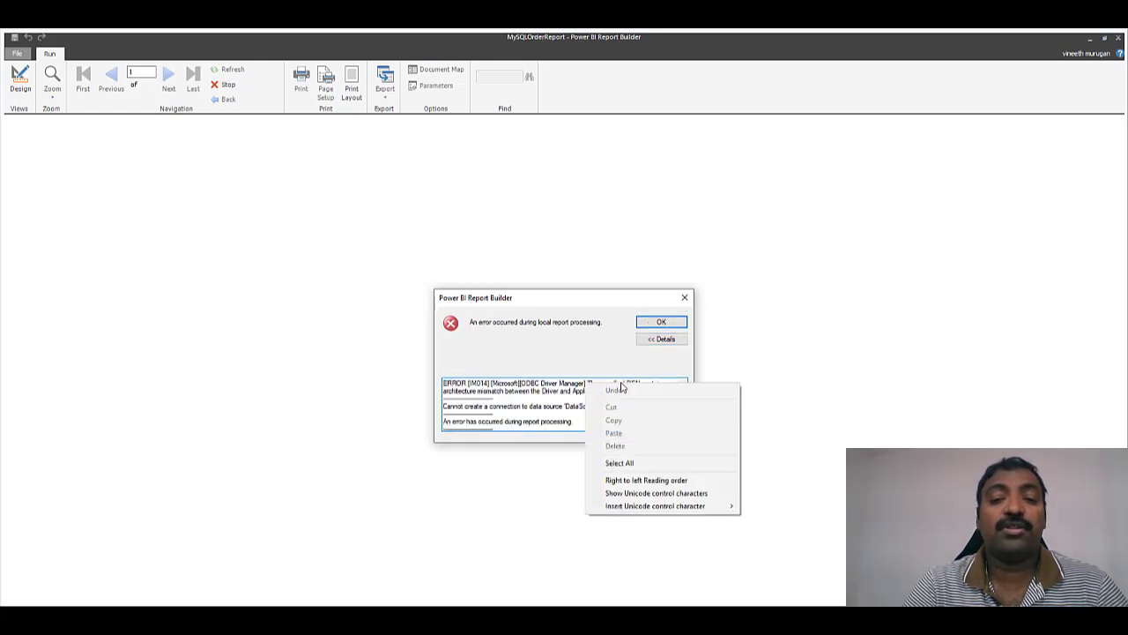
pyautogui.click(684, 298)
pyautogui.click(684, 298)
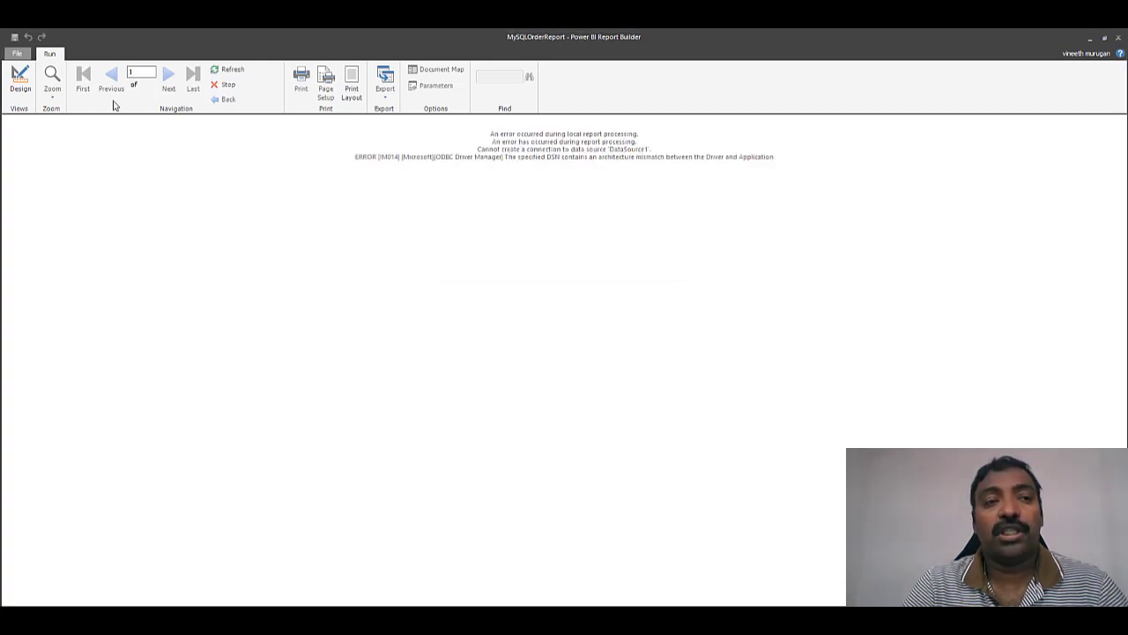
pyautogui.click(19, 78)
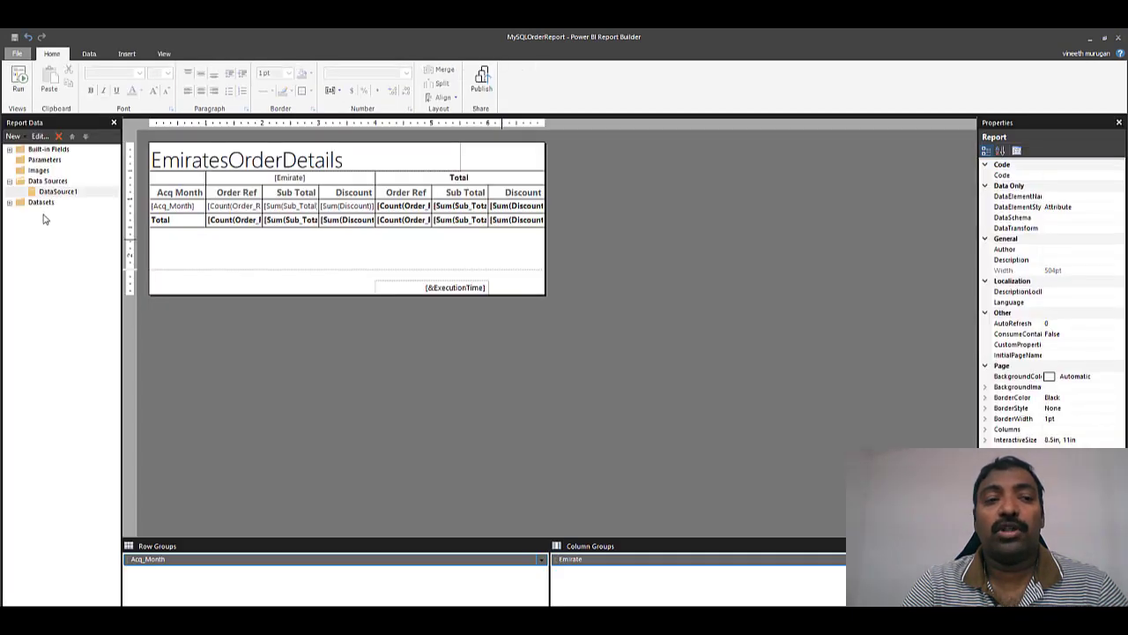
# - Rebuild DataSource1's connection on the localinstance 32 bit DSN, test it successfully, and run the report
pyautogui.doubleClick(58, 192)
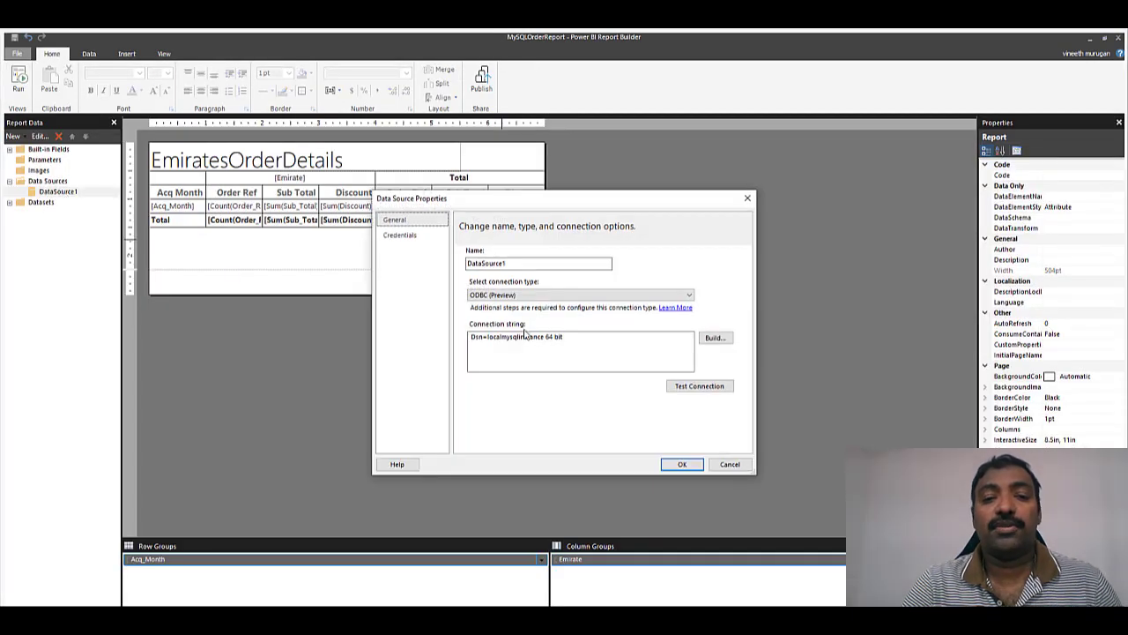
pyautogui.click(710, 338)
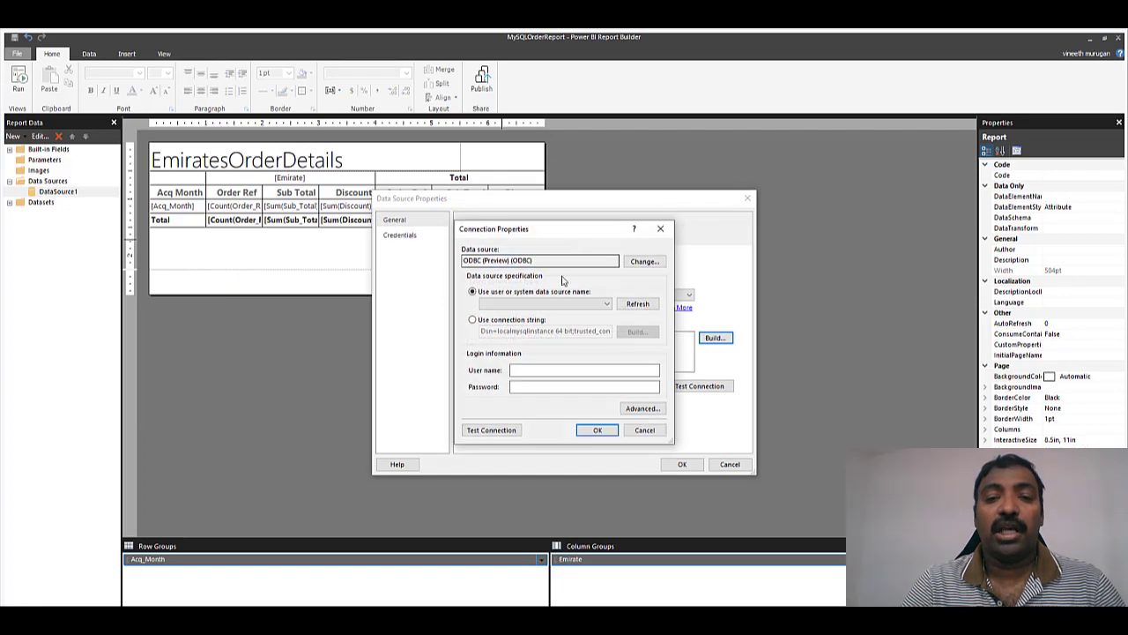
pyautogui.click(608, 303)
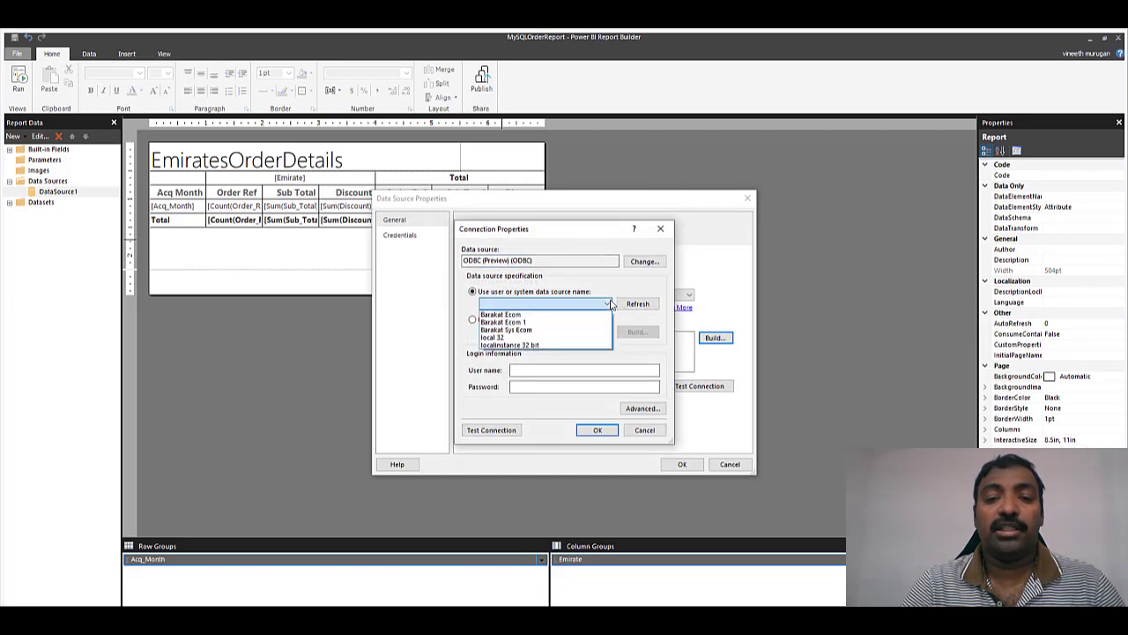
pyautogui.click(536, 345)
pyautogui.click(492, 431)
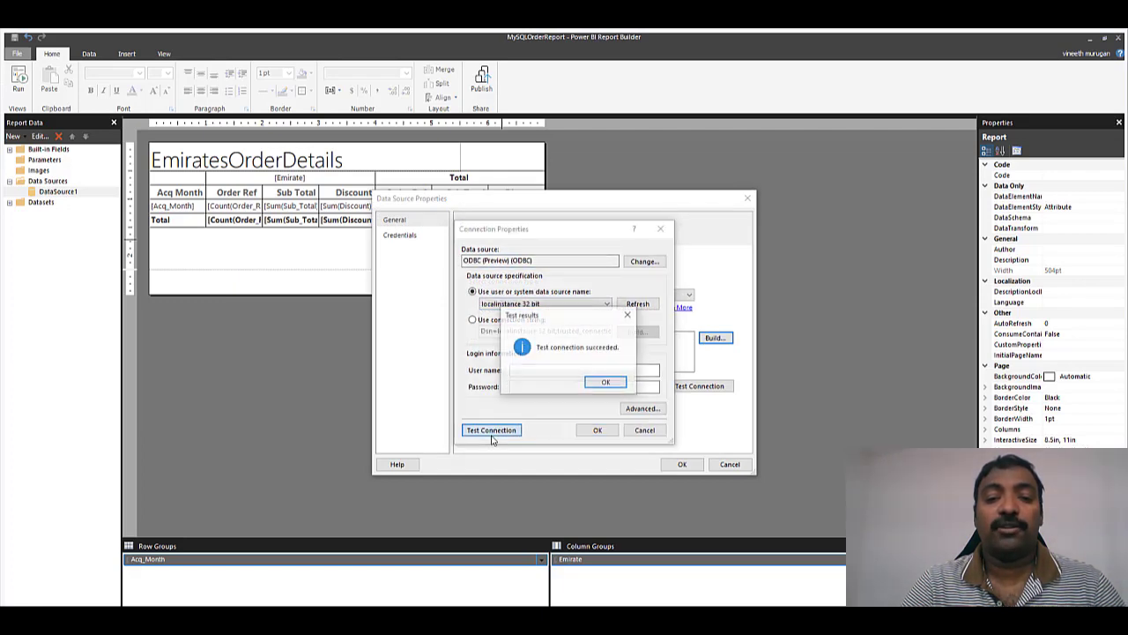
pyautogui.click(607, 381)
pyautogui.click(597, 430)
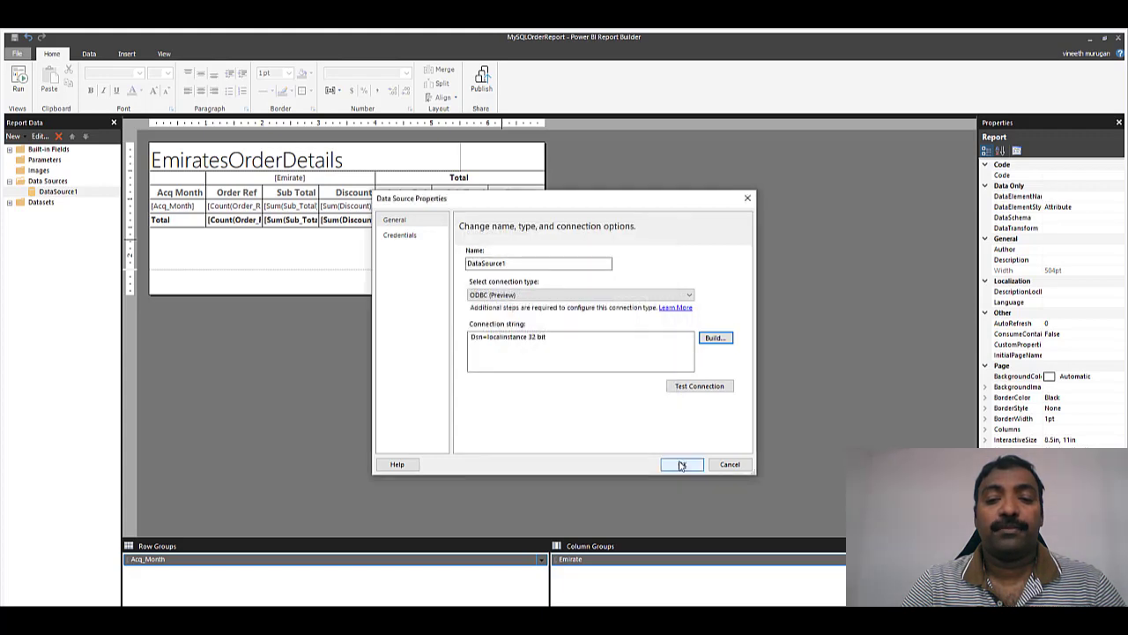
pyautogui.click(680, 464)
pyautogui.click(18, 86)
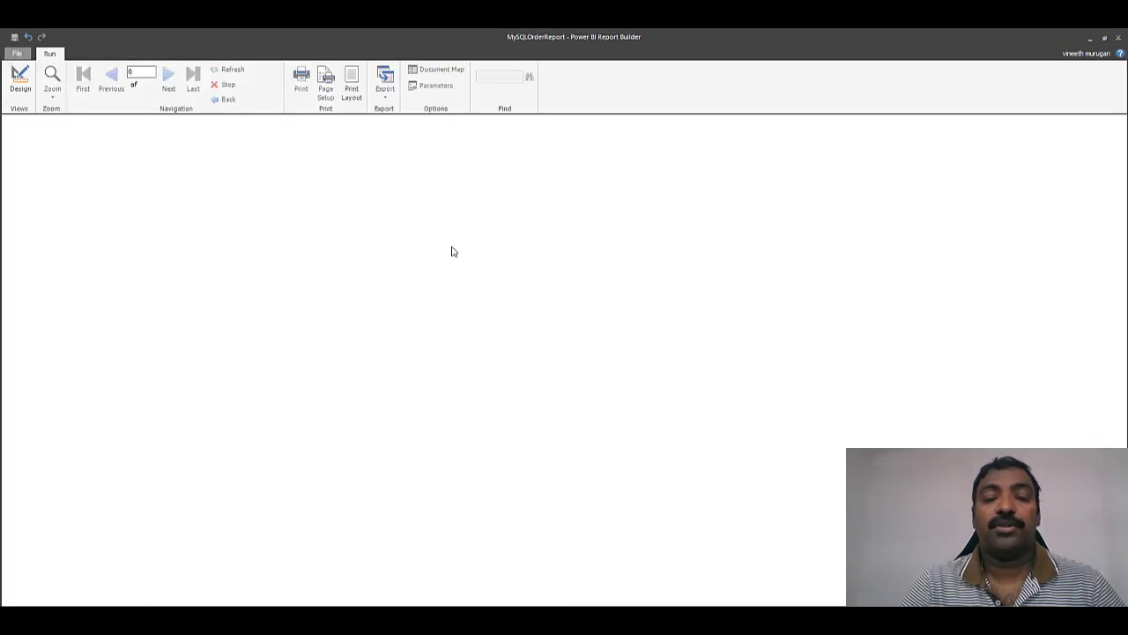